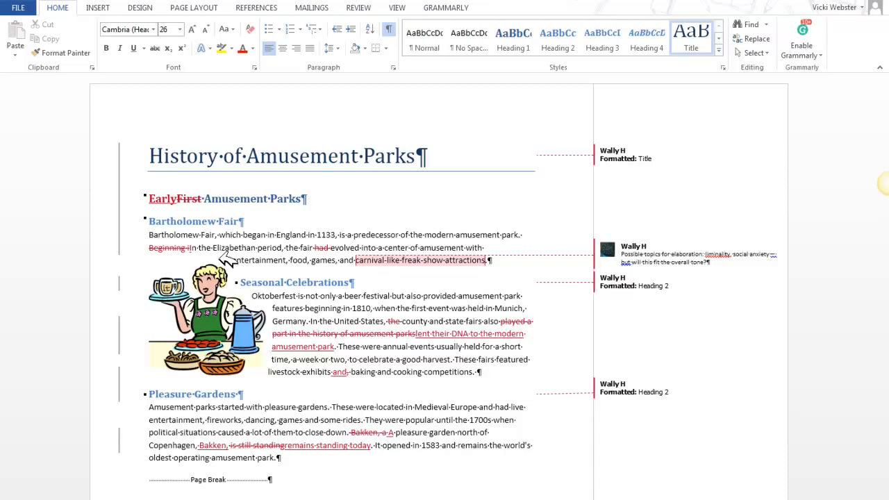
Save a copy of the document to the Desktop under the file name word0602_work.
left_click(22, 8)
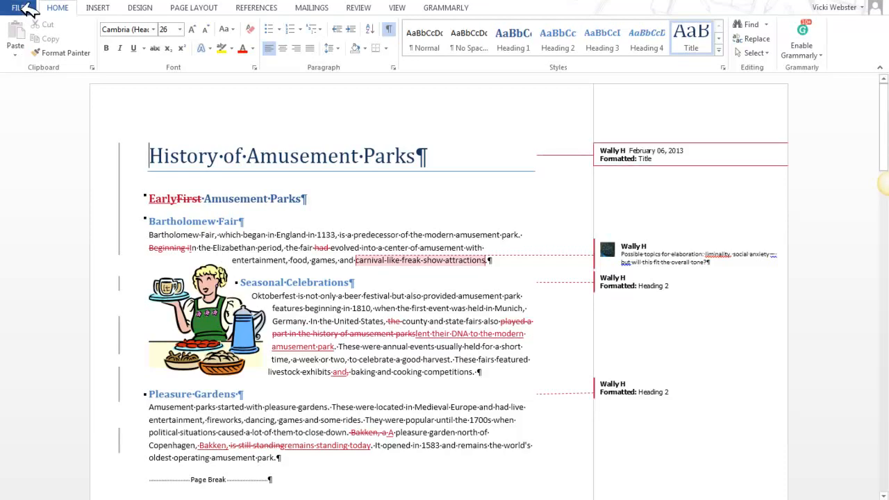
left_click(22, 8)
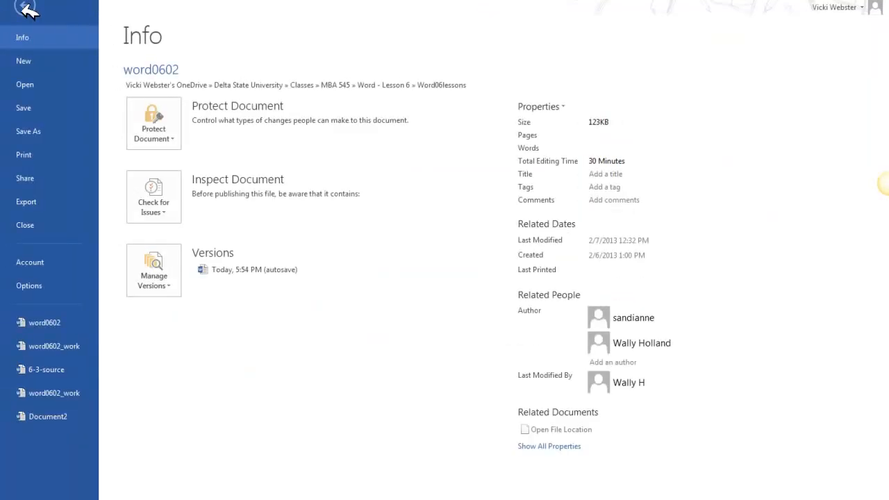
left_click(60, 135)
left_click(334, 327)
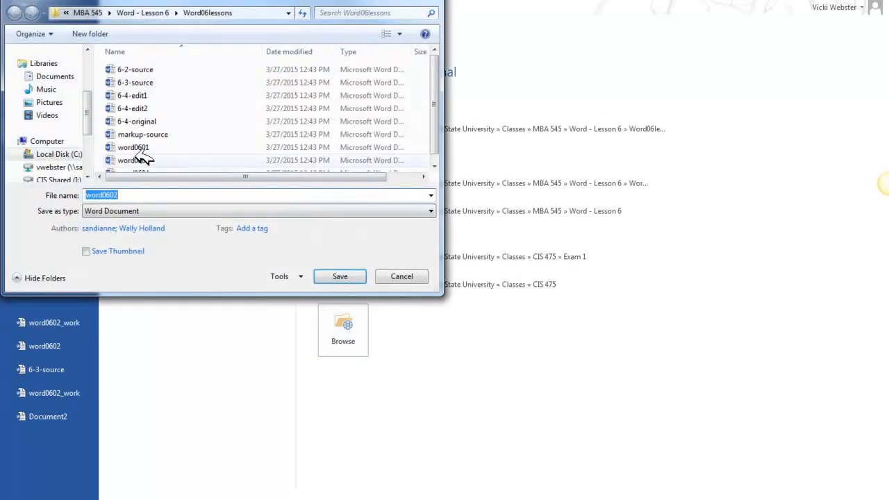
scroll(88, 100, "up", 1)
scroll(88, 101, "up", 2)
left_click(64, 93)
left_click(192, 197)
type("_work")
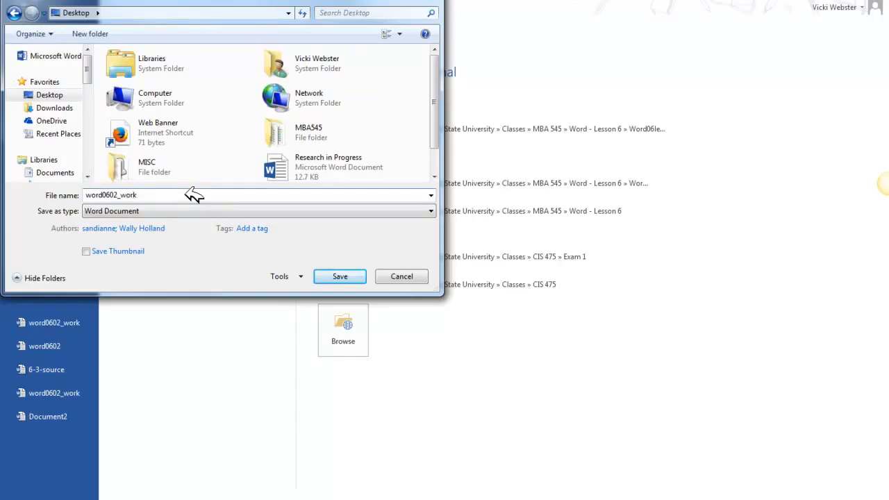
left_click(331, 277)
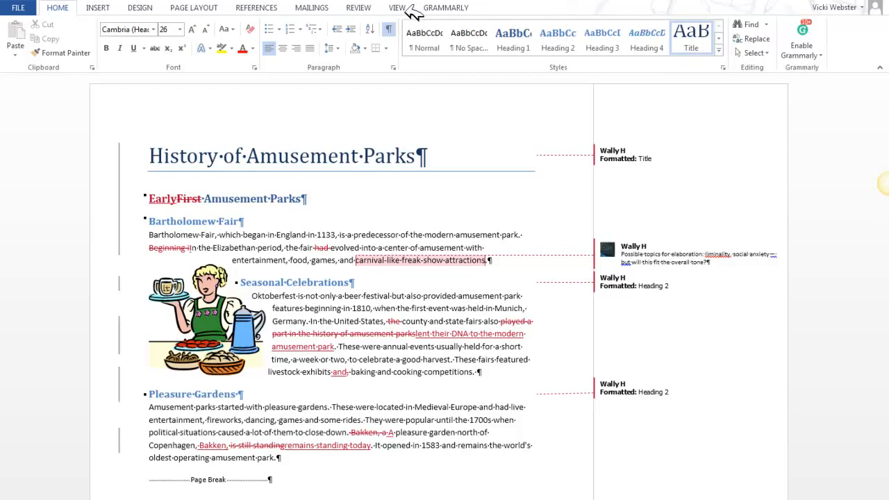
View the tracked changes in Simple Markup and in No Markup.
left_click(358, 7)
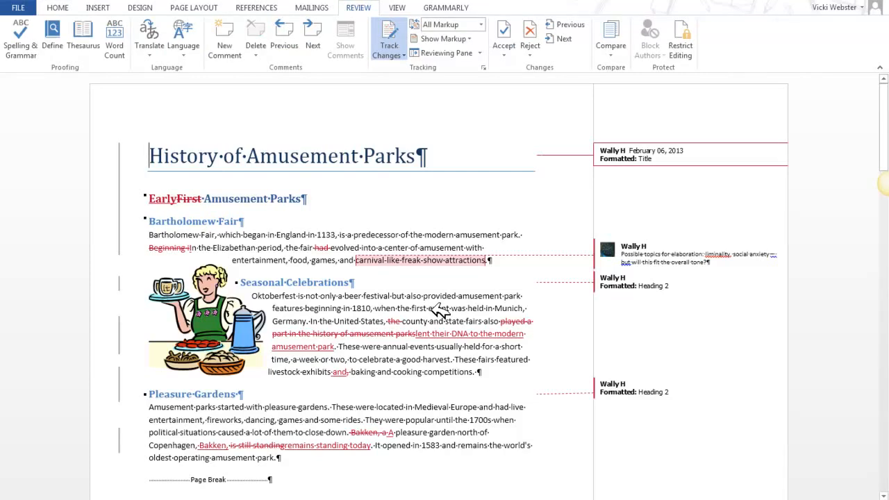
left_click(480, 25)
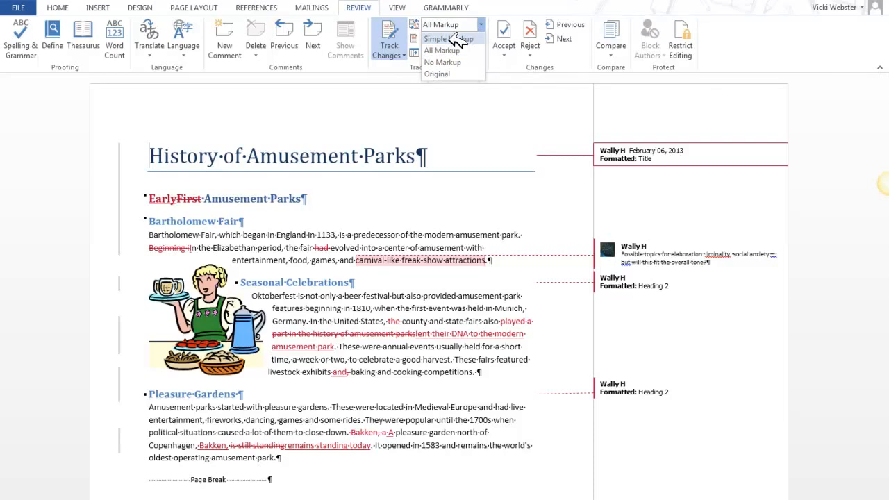
left_click(457, 39)
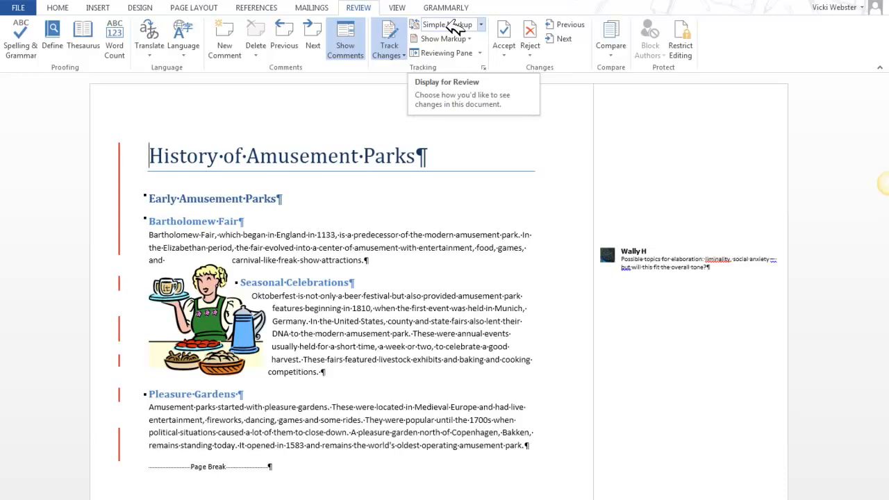
left_click(481, 24)
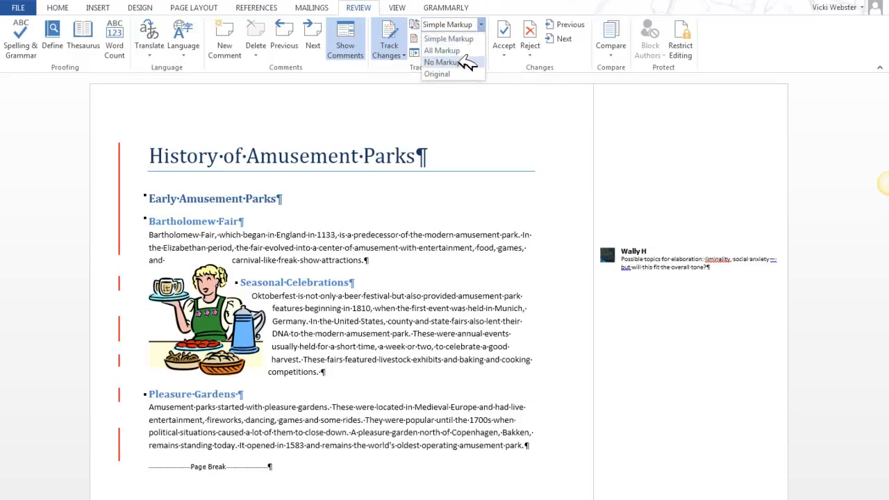
left_click(462, 60)
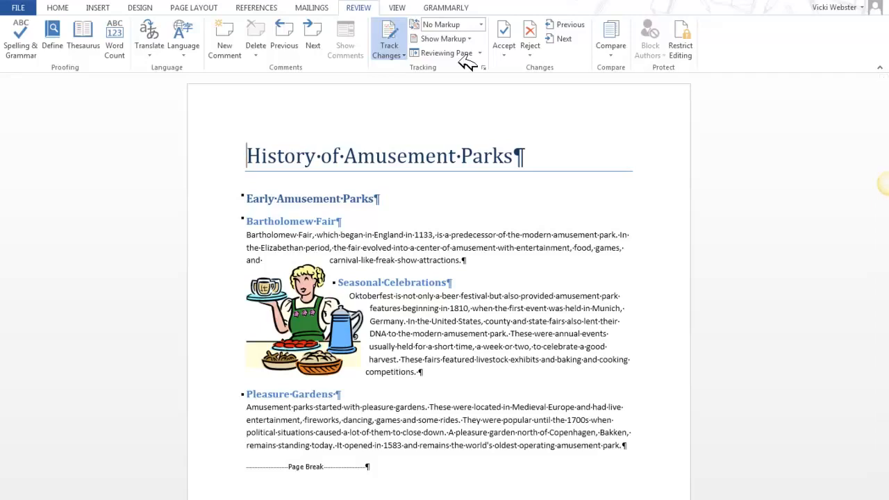
Hide the formatting marks and set the review display back to All Markup.
left_click(70, 7)
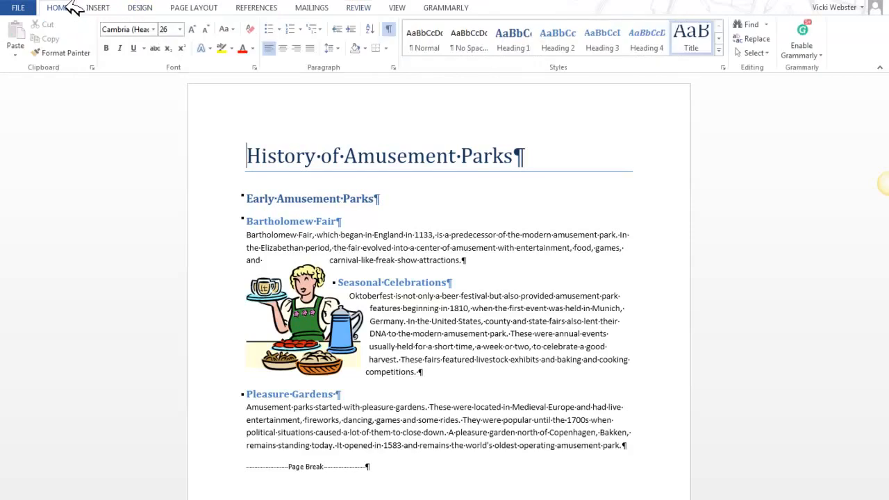
left_click(389, 26)
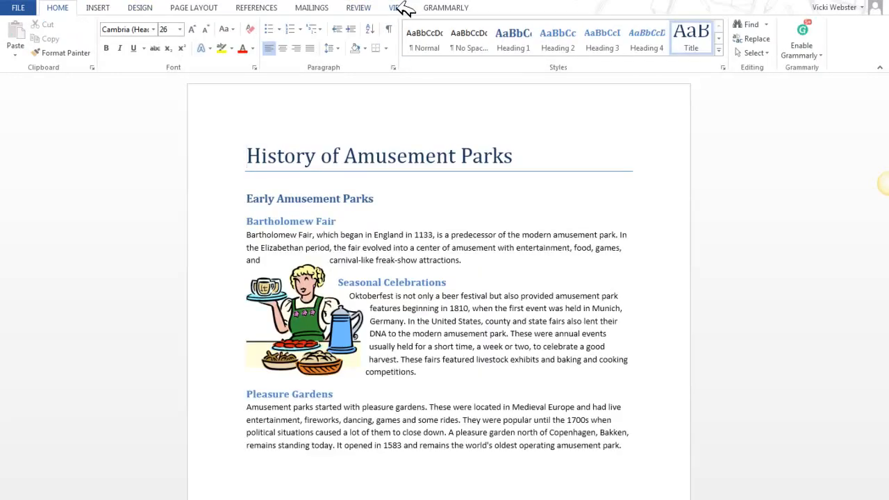
left_click(368, 8)
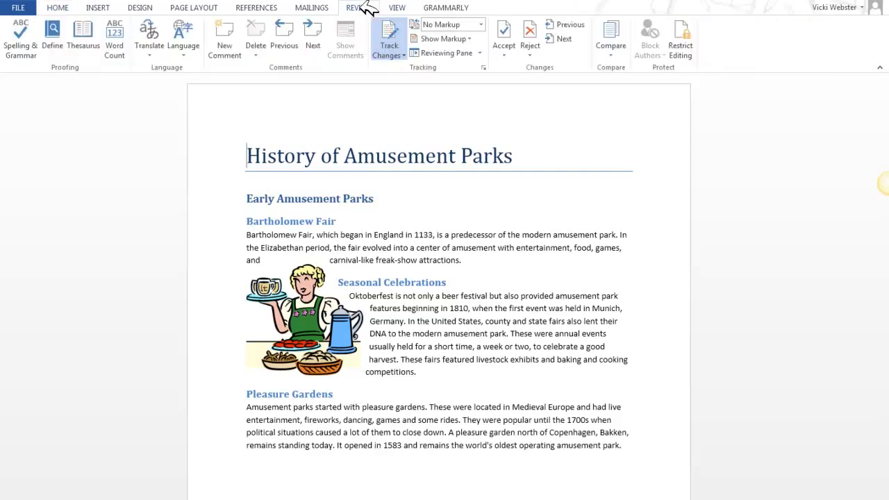
left_click(480, 25)
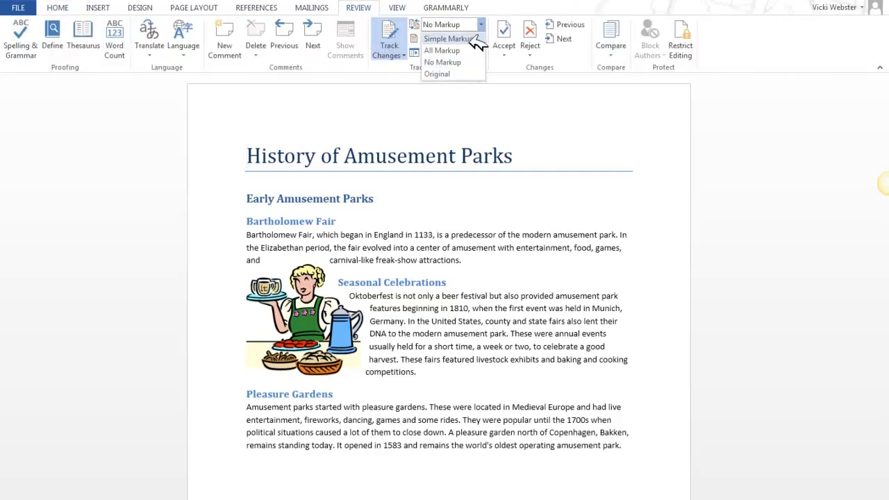
left_click(472, 51)
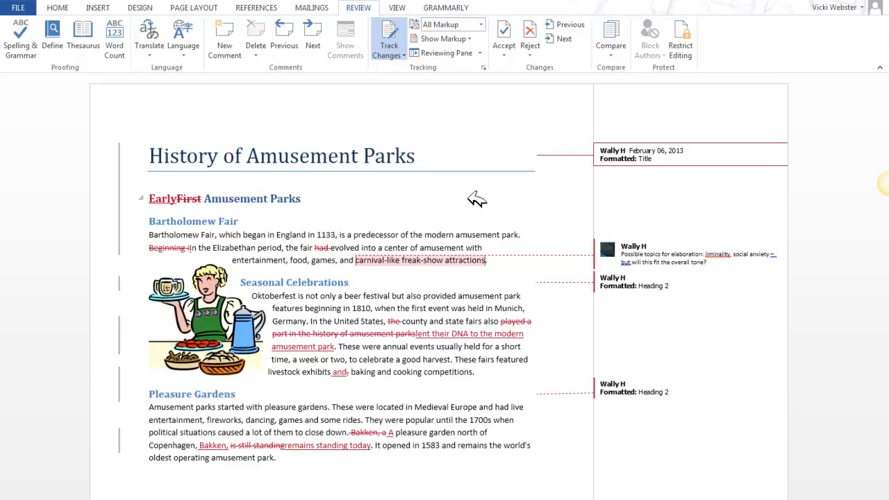
View the Original version of the document, and return the review display to All Markup.
left_click(481, 25)
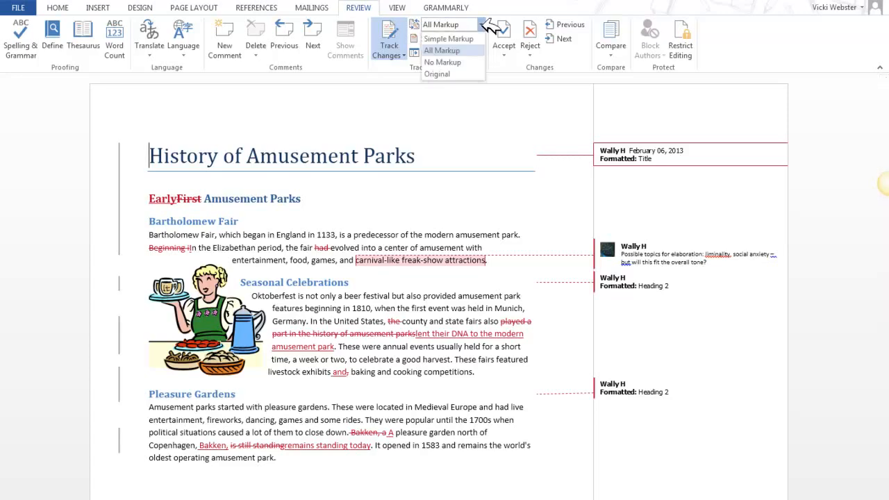
left_click(458, 73)
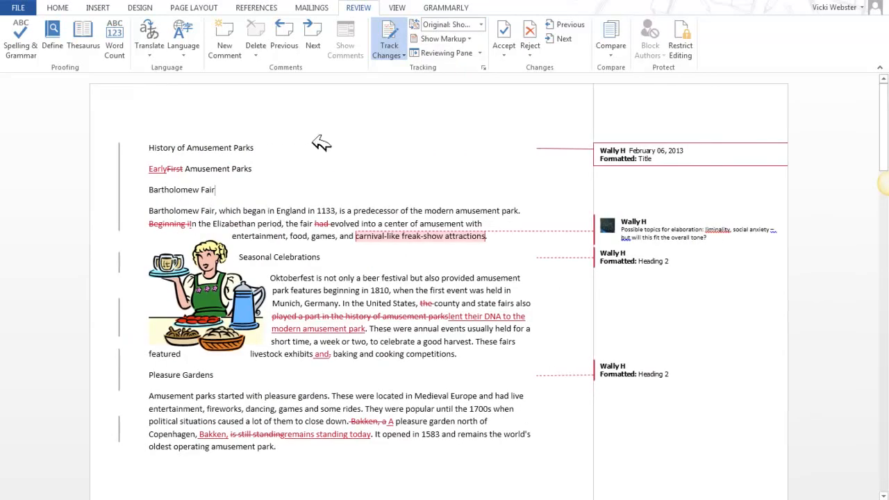
left_click(480, 24)
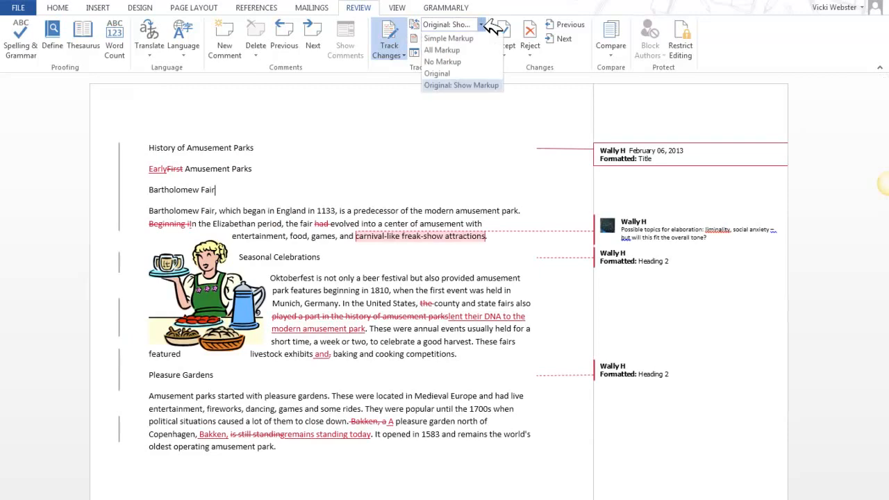
left_click(441, 74)
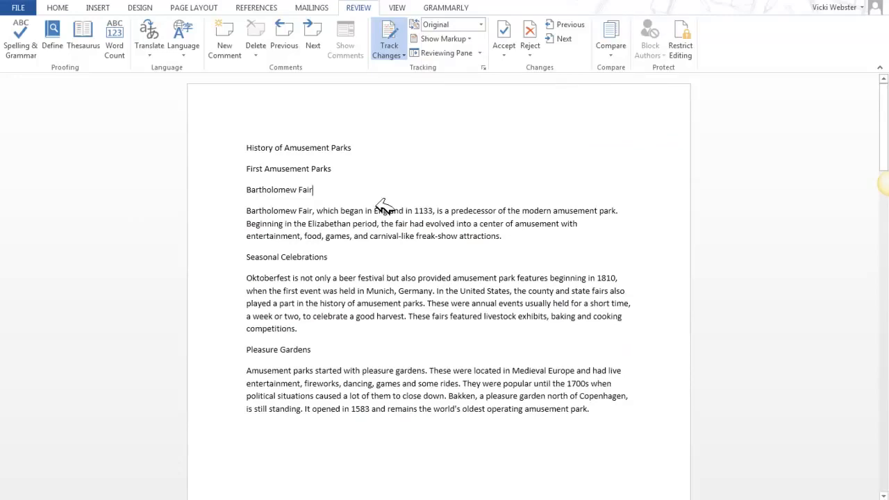
left_click(481, 25)
left_click(442, 50)
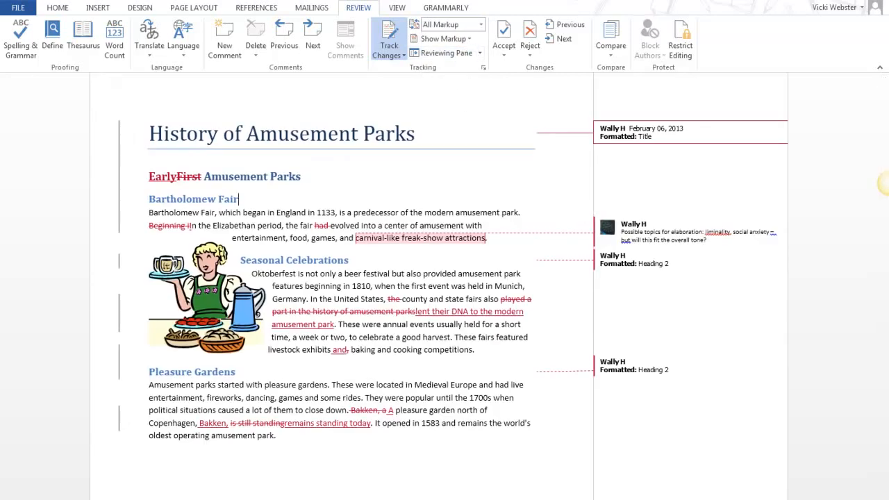
Insert "A Brief" before "History" in the document title as a tracked change.
left_click(152, 134)
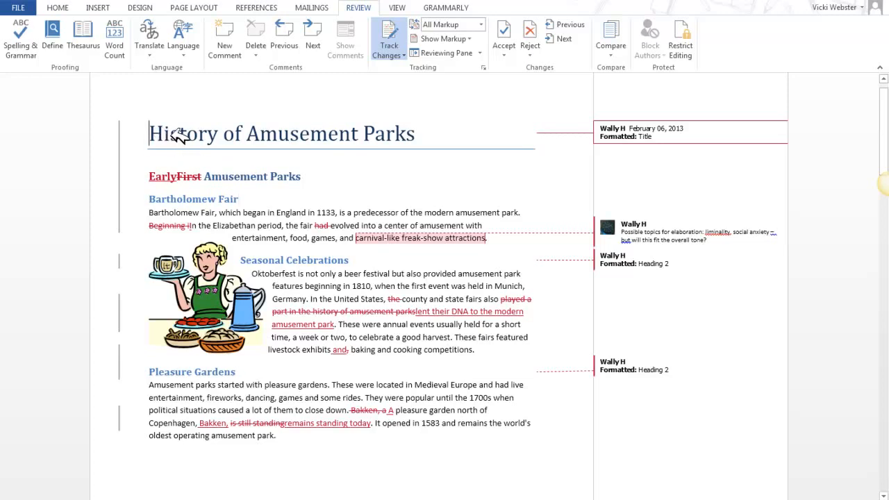
type("A Brief")
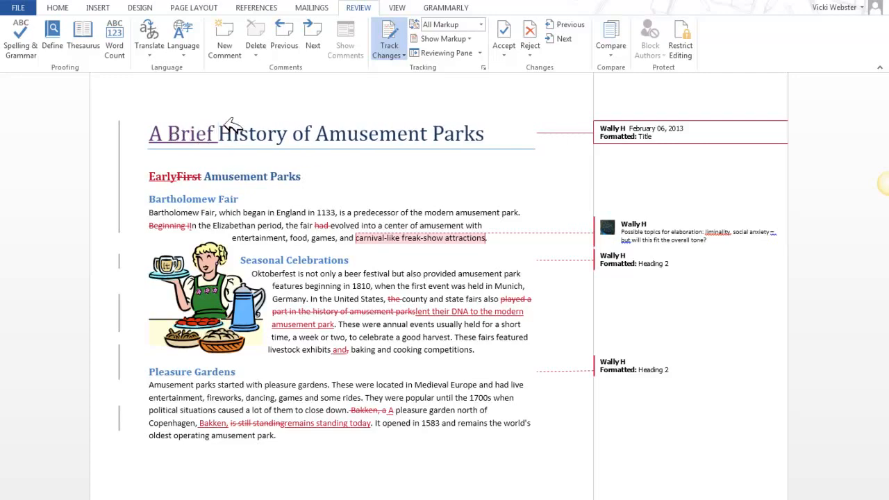
View the document's file information and return to the document.
mouse_move(306, 260)
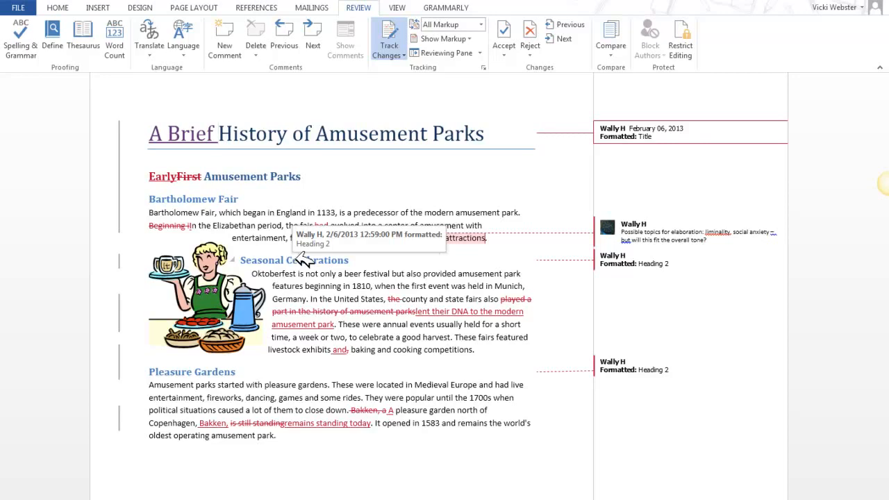
left_click(16, 7)
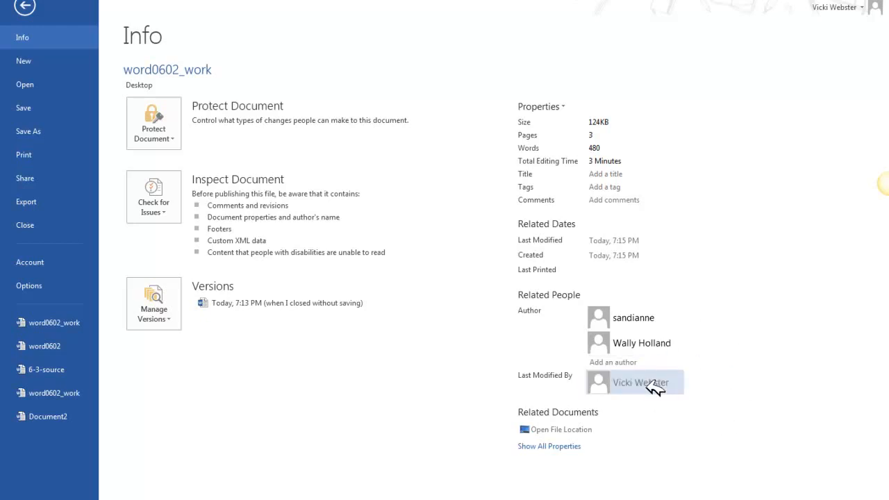
left_click(24, 7)
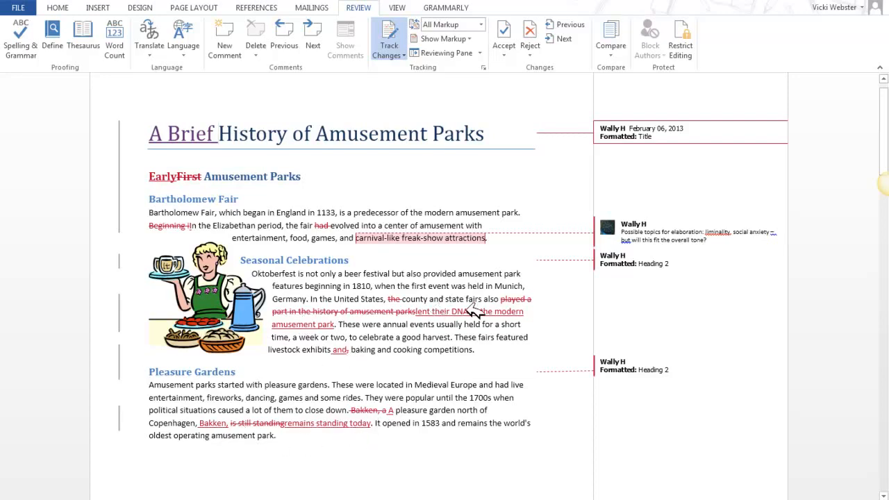
Inspect the tracked deletion of "had" in the Bartholomew Fair paragraph.
left_click(329, 226)
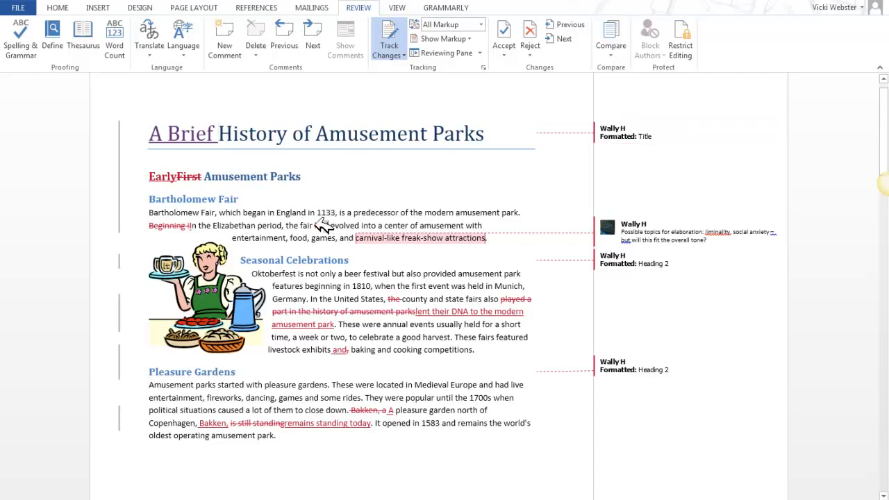
double_click(321, 225)
left_click(450, 299)
mouse_move(321, 225)
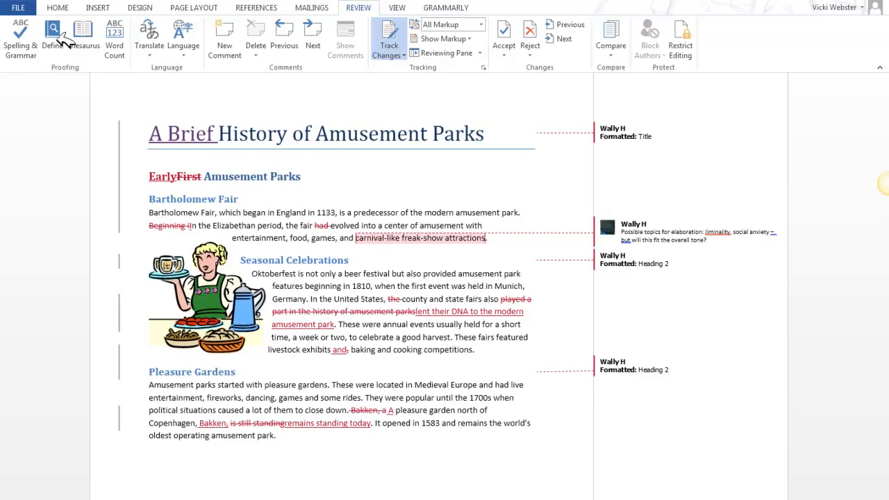
Show the formatting marks and look through the tracked changes and comments on the following pages.
left_click(66, 8)
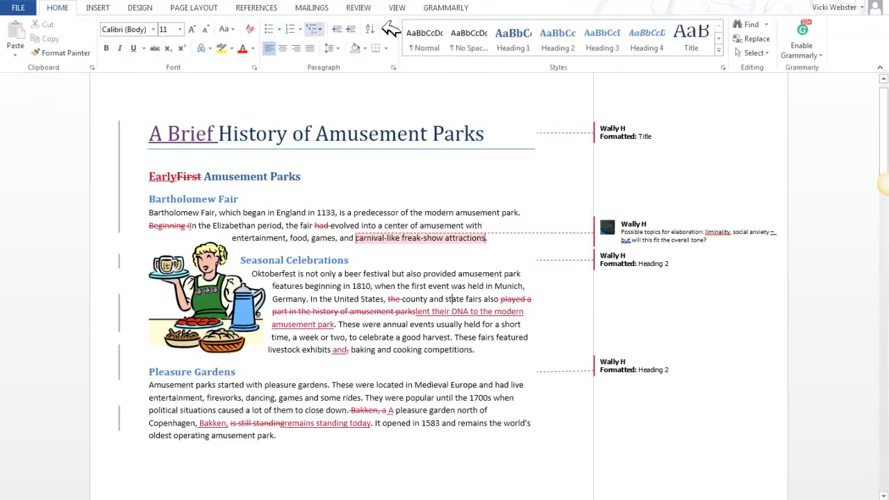
left_click(390, 28)
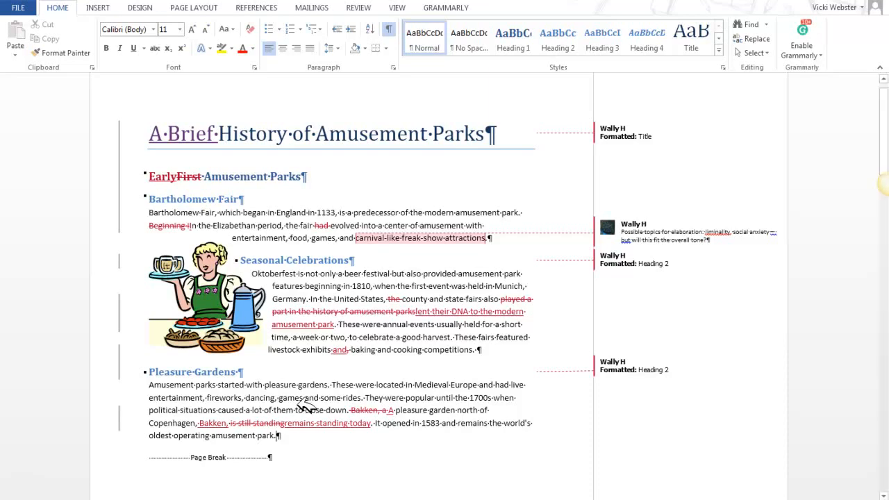
scroll(306, 407, "down", 14)
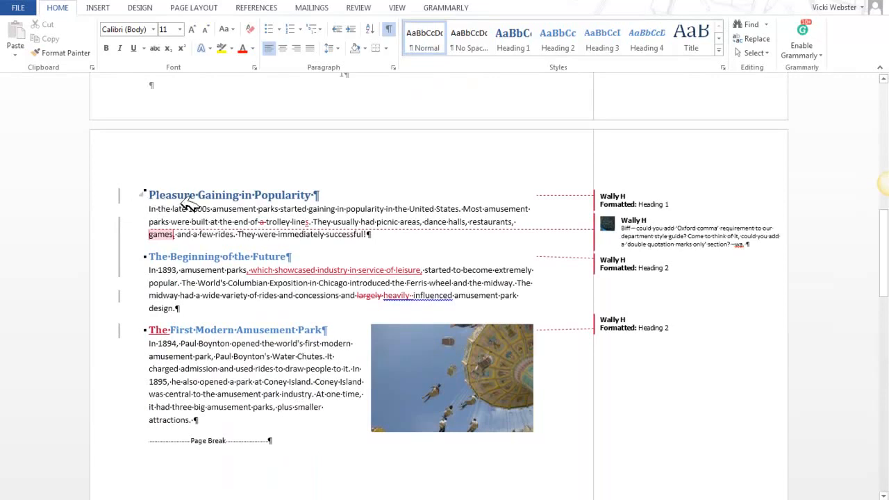
scroll(320, 363, "down", 10)
scroll(325, 364, "down", 4)
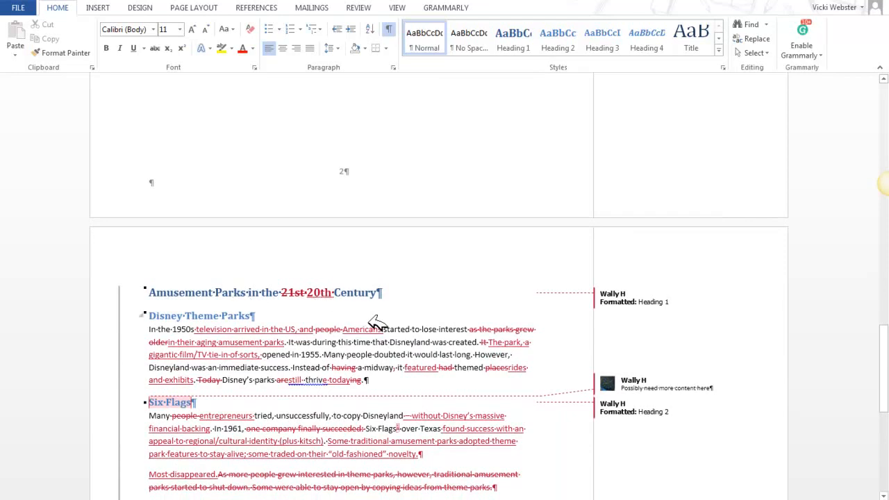
scroll(374, 327, "up", 15)
scroll(371, 331, "up", 11)
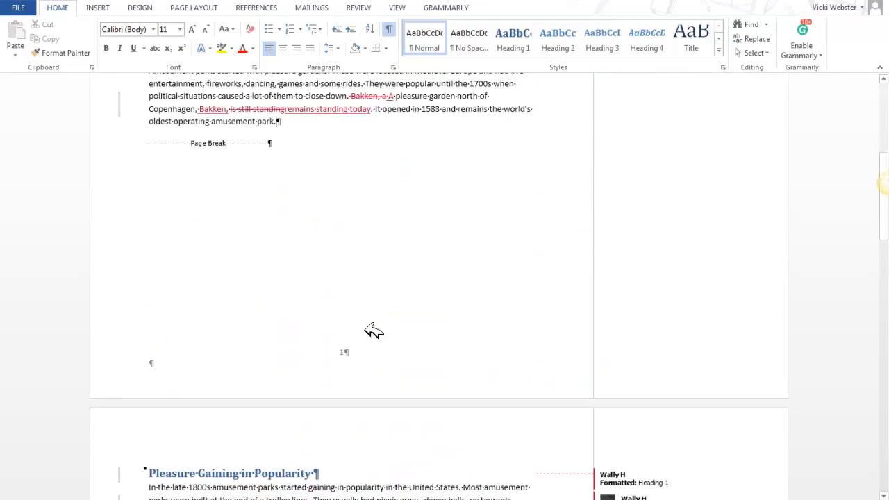
Delete the page break after the Pleasure Gardens paragraph with change tracking on.
left_click(307, 340)
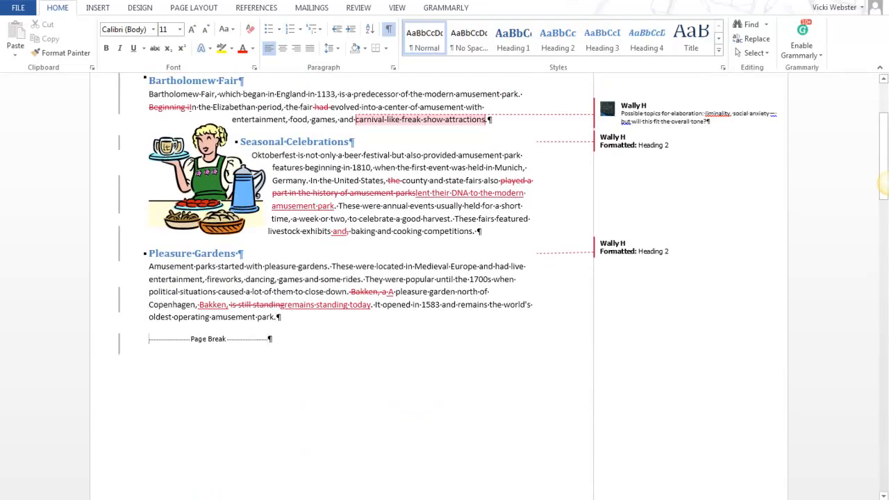
left_click(119, 341)
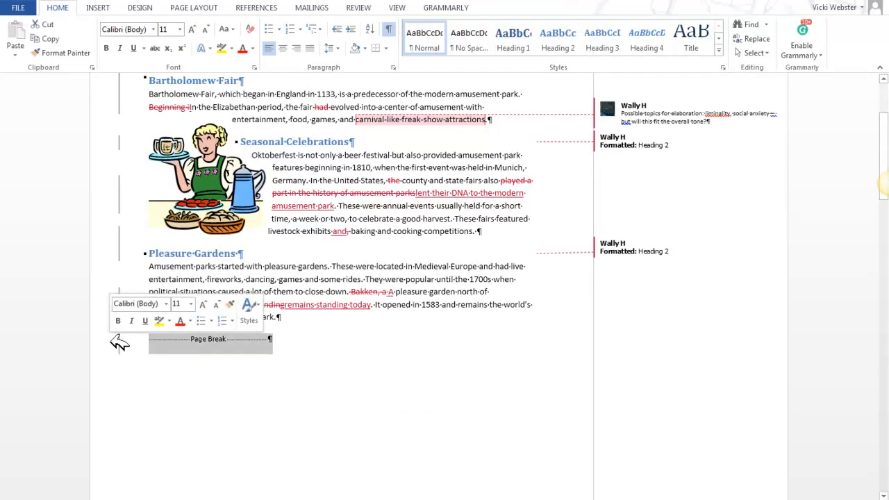
key("Down")
scroll(162, 318, "up", 7)
scroll(162, 330, "up", 2)
left_click(136, 481)
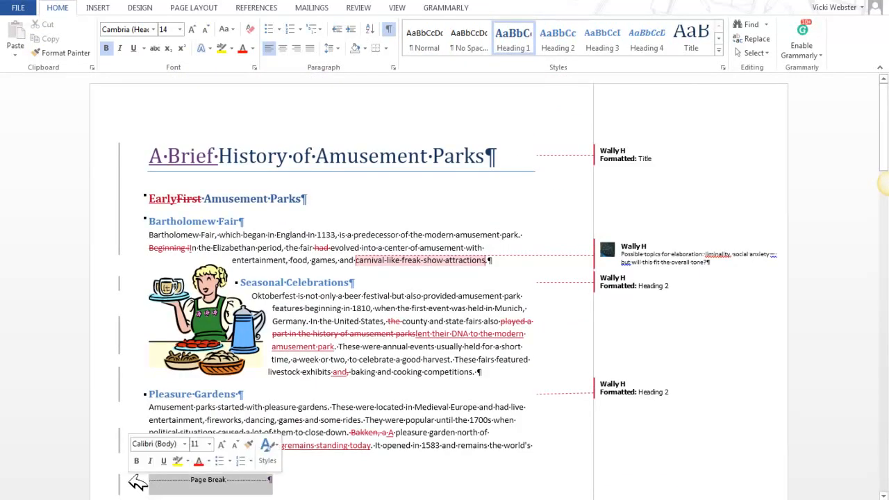
key("Delete")
left_click(449, 290)
scroll(318, 289, "down", 10)
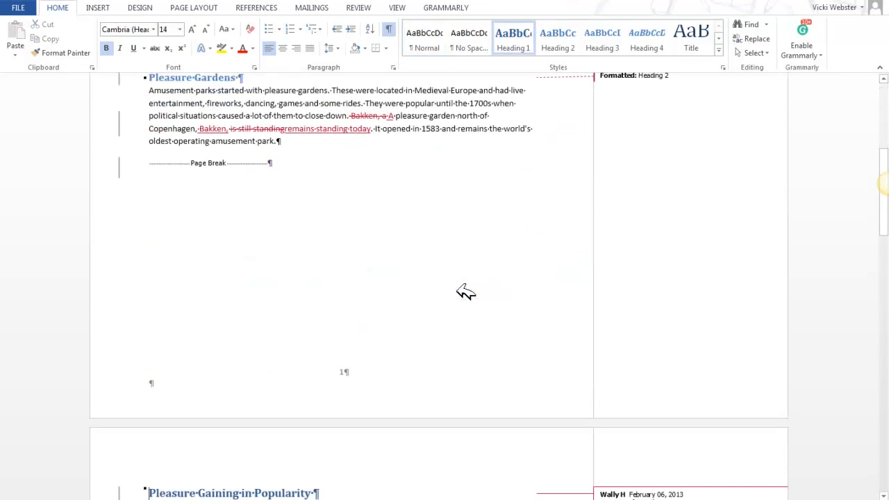
Check the tracked page break deletion after Pleasure Gardens and delete the page break after the First Modern Amusement Park paragraph.
scroll(317, 290, "up", 3)
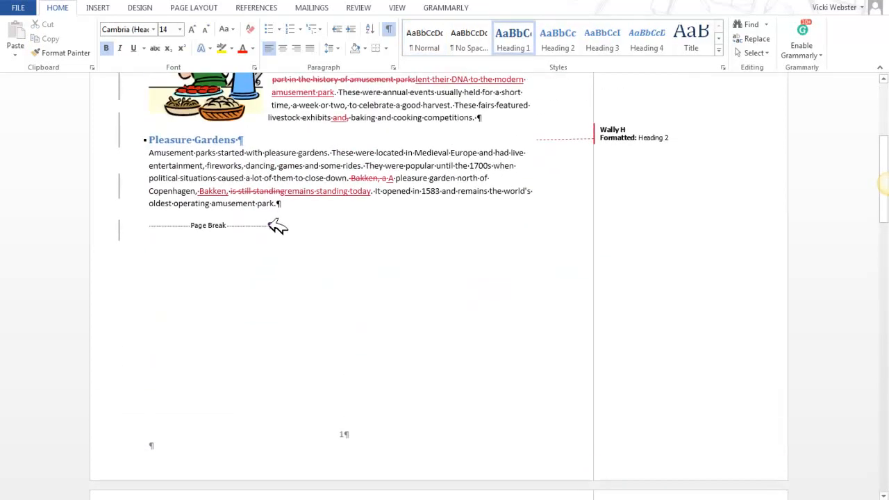
mouse_move(271, 223)
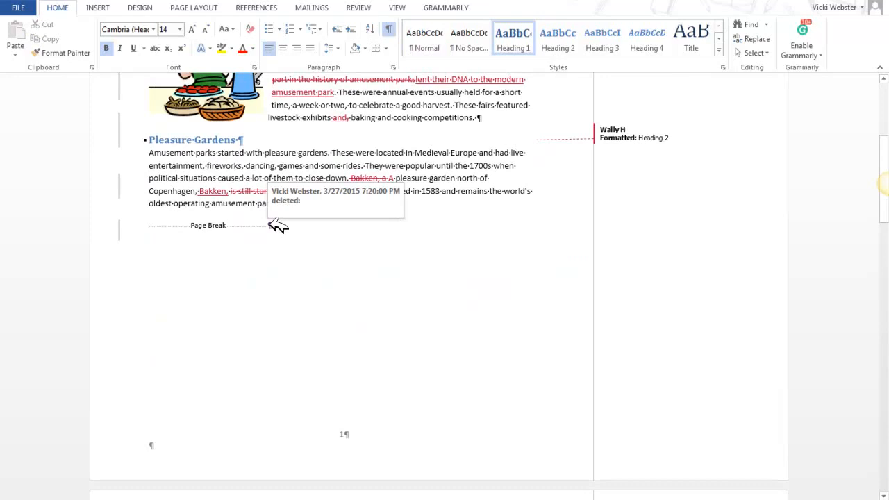
scroll(278, 225, "down", 14)
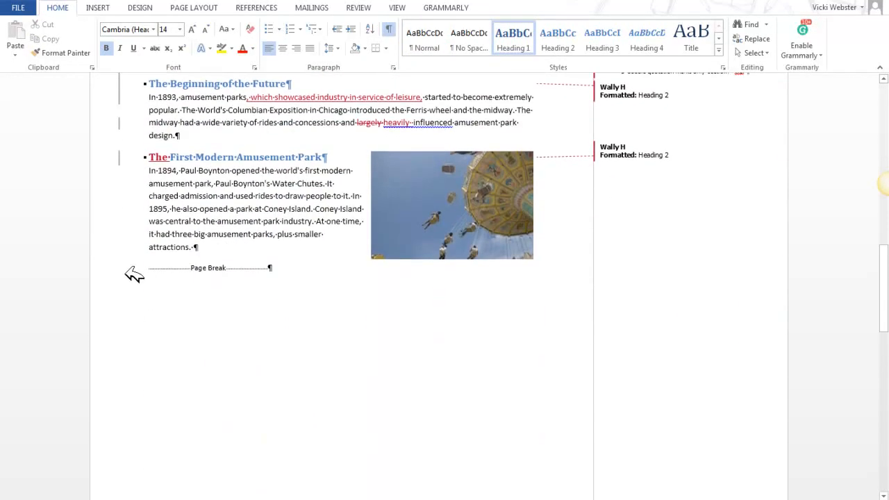
left_click(141, 268)
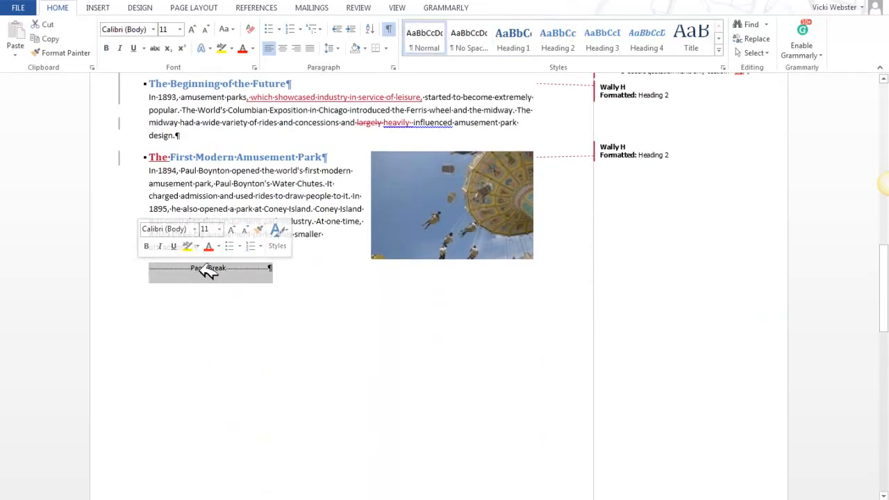
key("Delete")
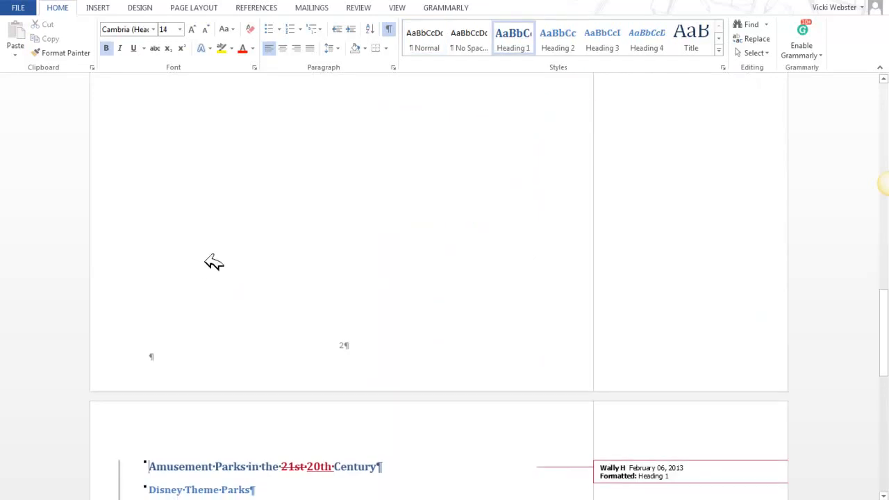
scroll(205, 261, "up", 3)
scroll(209, 261, "up", 6)
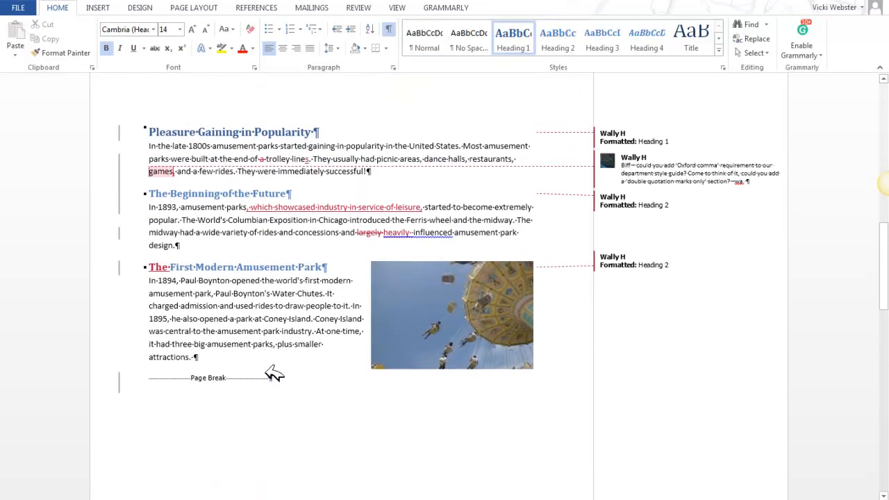
mouse_move(277, 376)
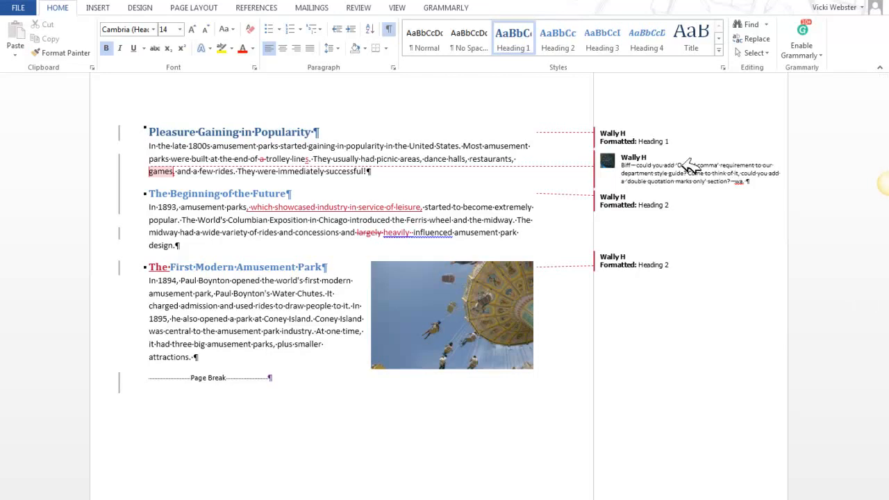
Switch the review display to Simple Markup and look through the document without the deleted page breaks.
left_click(400, 7)
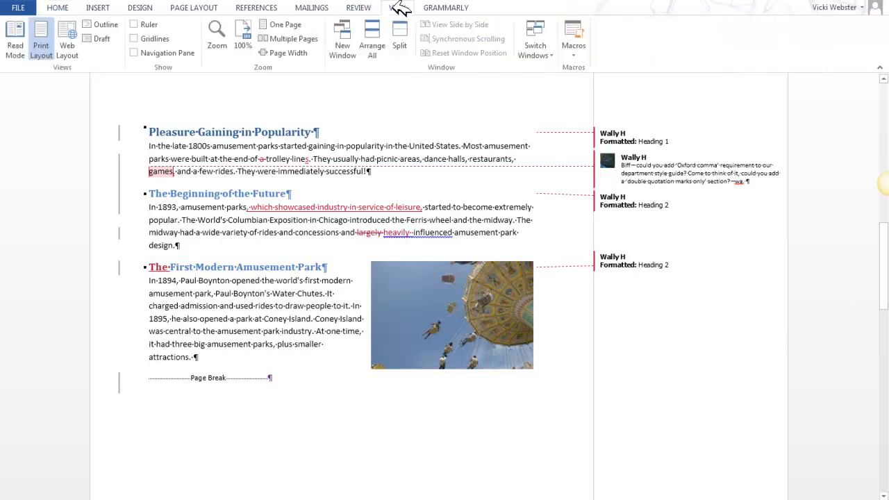
left_click(363, 7)
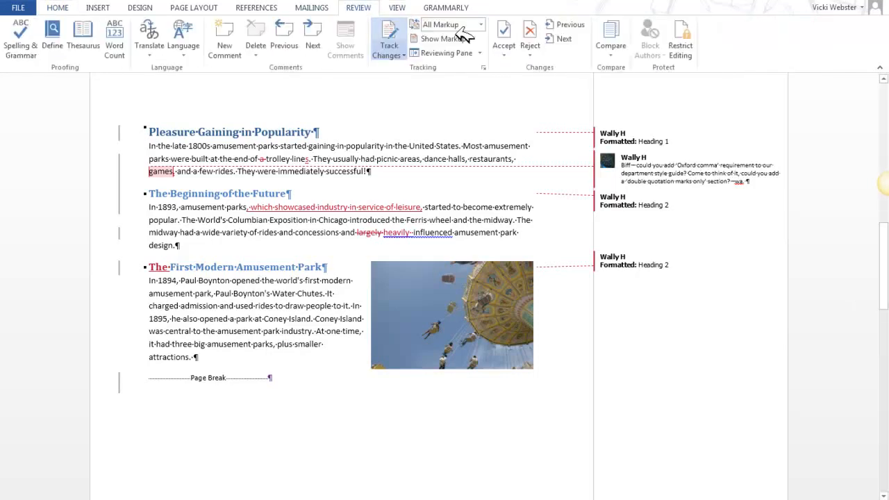
left_click(482, 24)
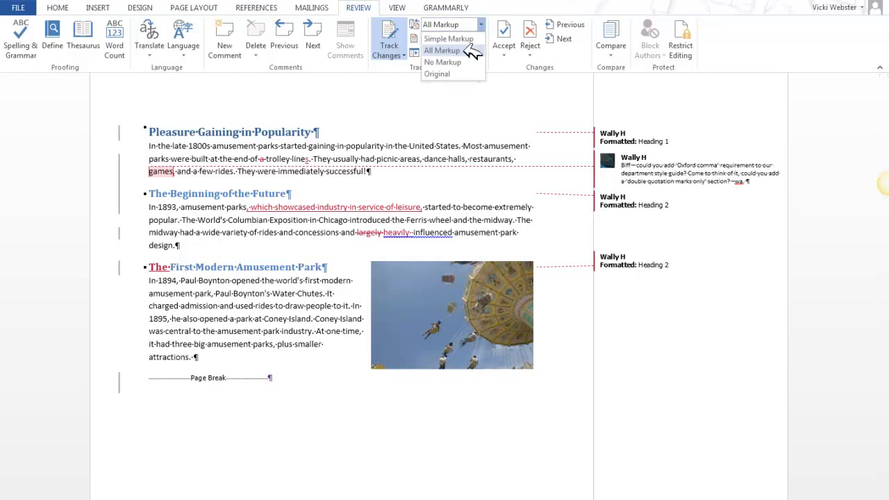
left_click(465, 40)
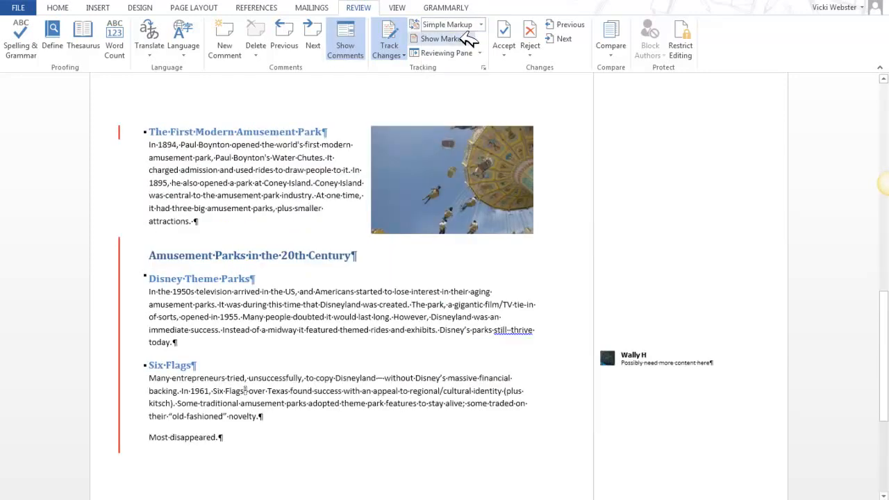
scroll(323, 342, "down", 2)
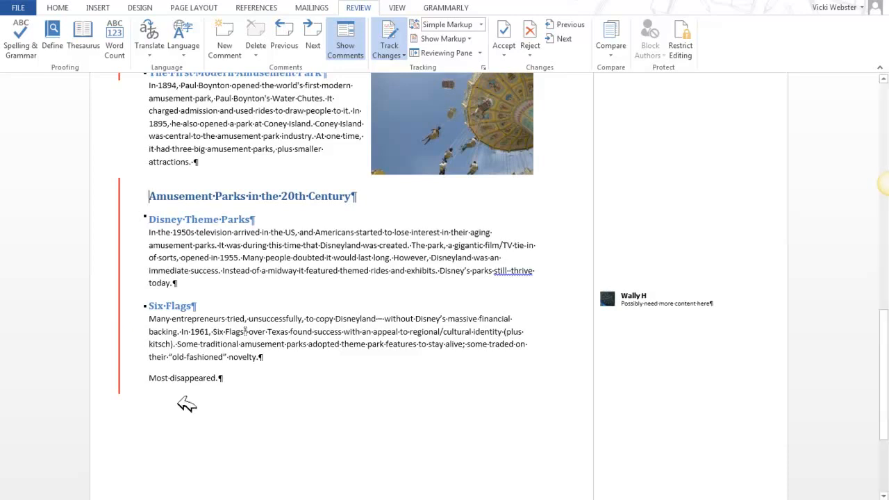
scroll(188, 403, "up", 15)
scroll(193, 396, "up", 5)
Switch the review display to All Markup and inspect the deleted page break below the Pleasure Gardens paragraph.
left_click(481, 24)
left_click(444, 47)
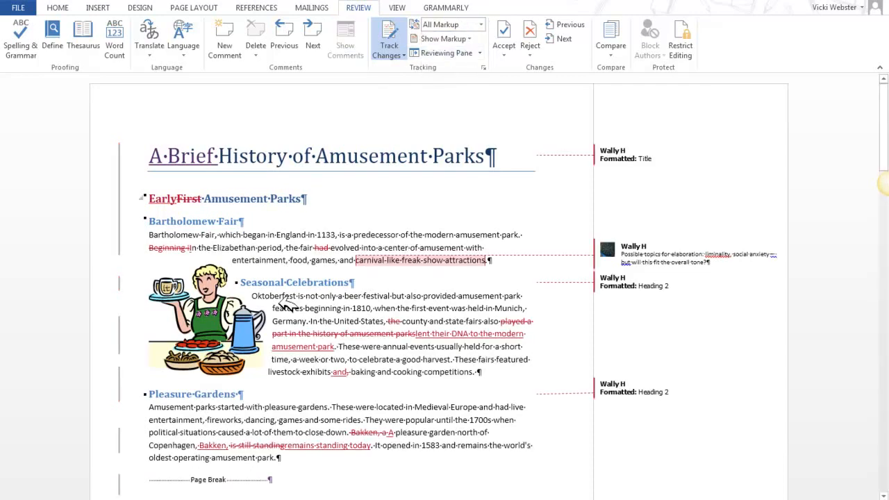
scroll(287, 306, "down", 8)
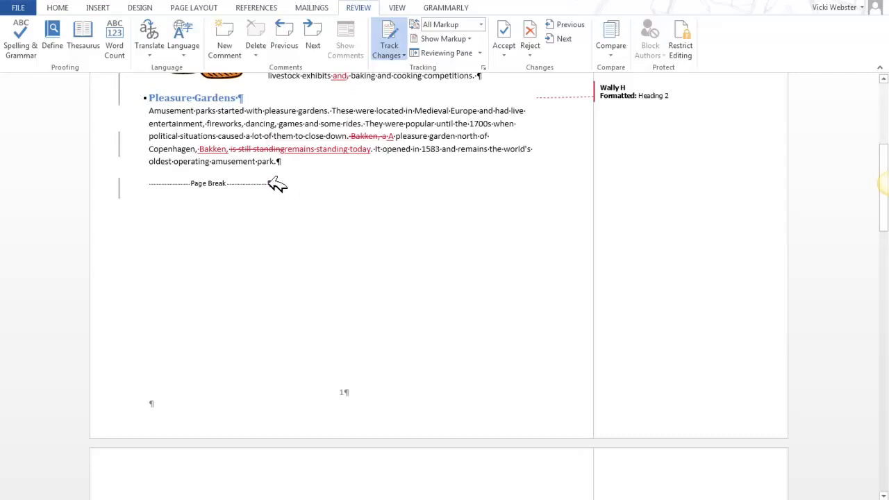
mouse_move(277, 183)
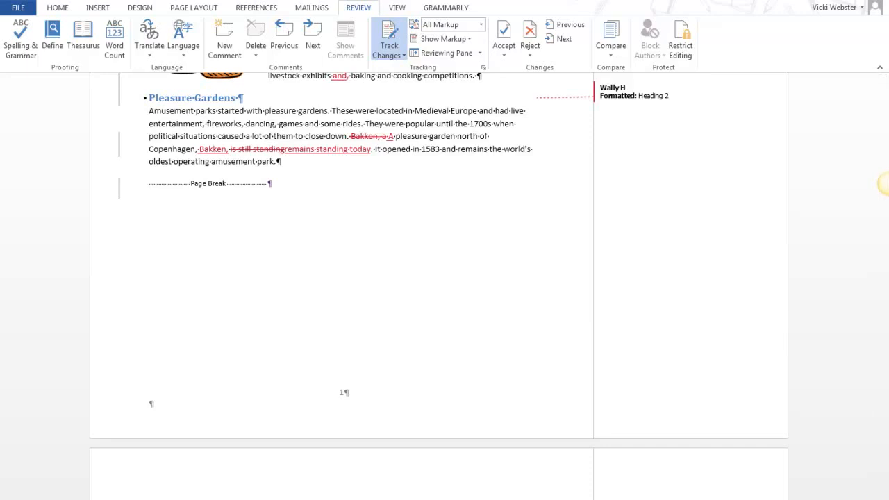
scroll(440, 183, "up", 5)
scroll(410, 185, "up", 1)
scroll(407, 198, "down", 3)
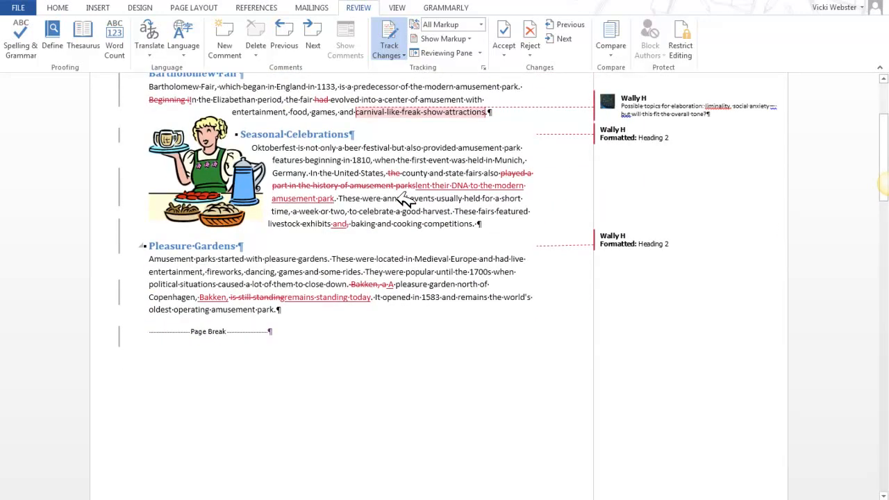
Switch to Simple Markup and add the line "Toward the Modern World" below the Pleasure Gardens paragraph.
left_click(481, 25)
left_click(472, 39)
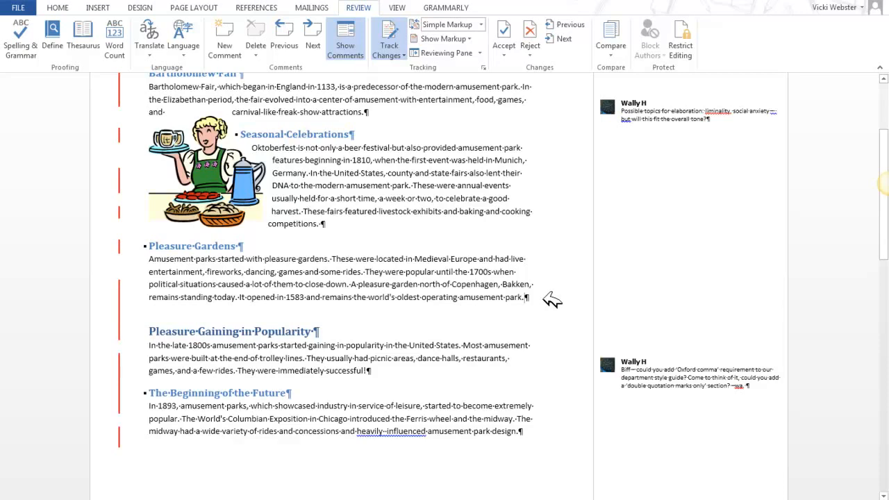
key("Return")
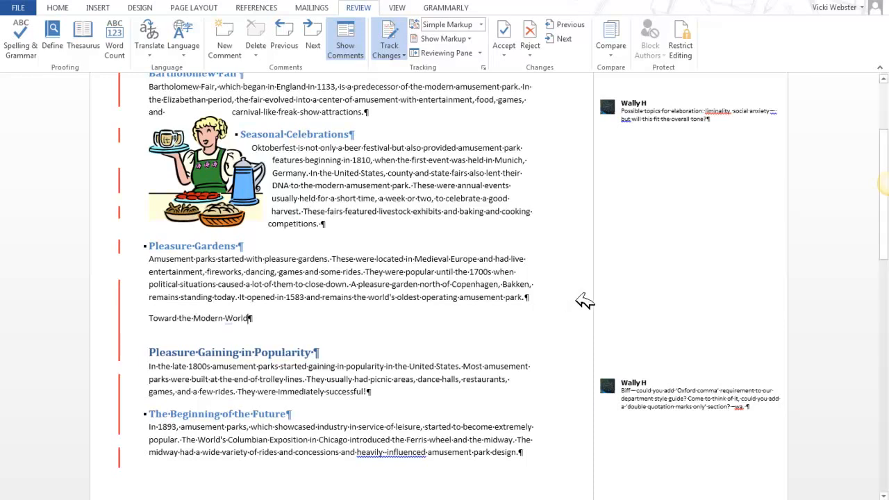
Apply the Heading 1 style to the "Toward the Modern World" line.
left_click(147, 323)
left_click(58, 7)
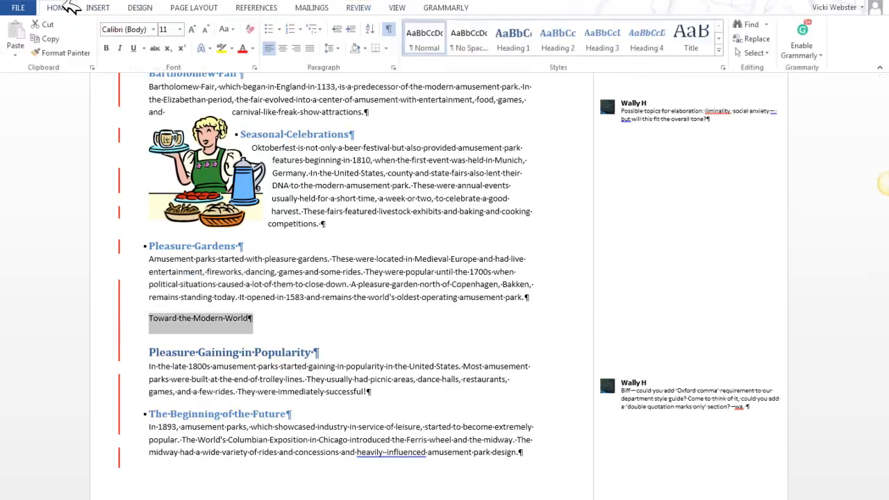
left_click(514, 38)
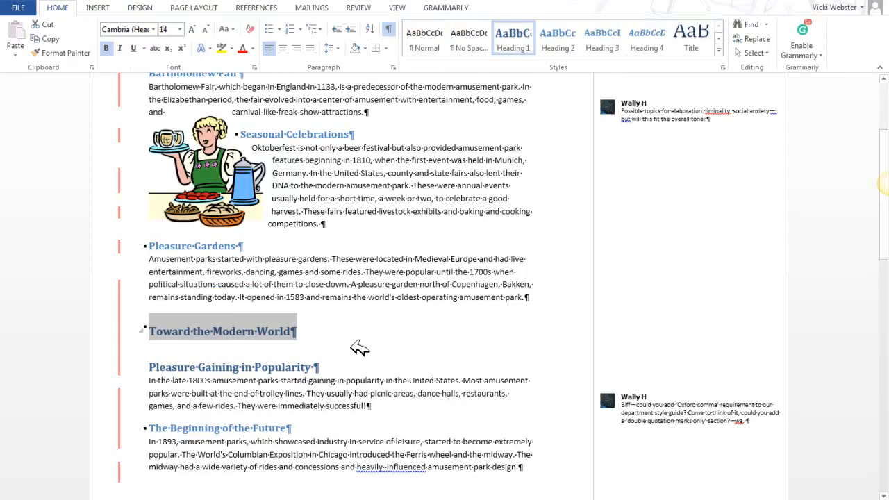
left_click(321, 394)
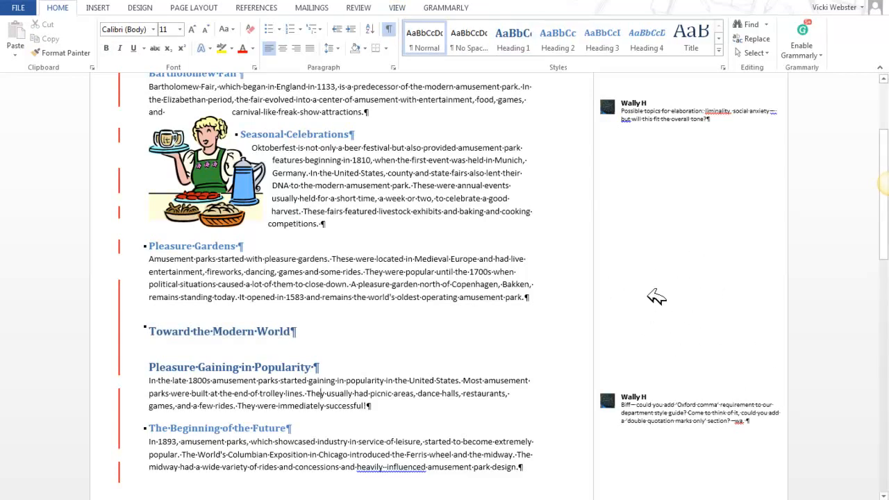
Switch to All Markup and review how the new "Toward the Modern World" heading is tracked.
left_click(407, 7)
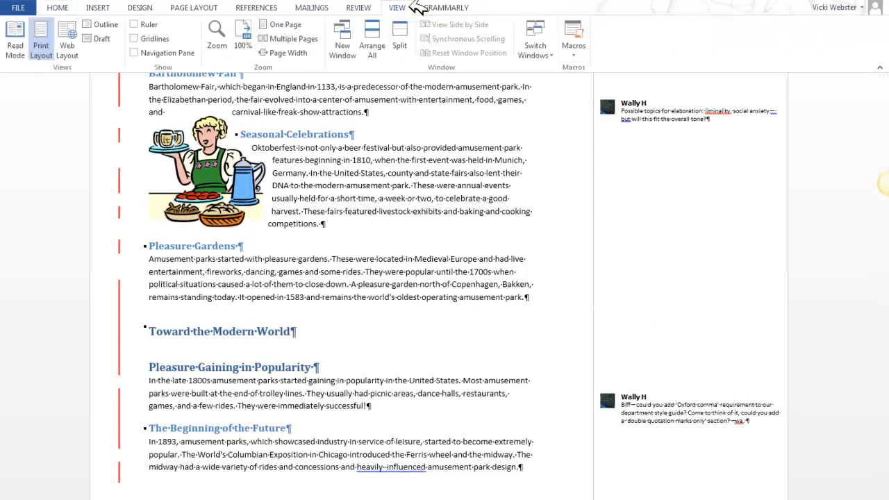
left_click(358, 7)
left_click(484, 25)
left_click(442, 50)
scroll(426, 123, "up", 5)
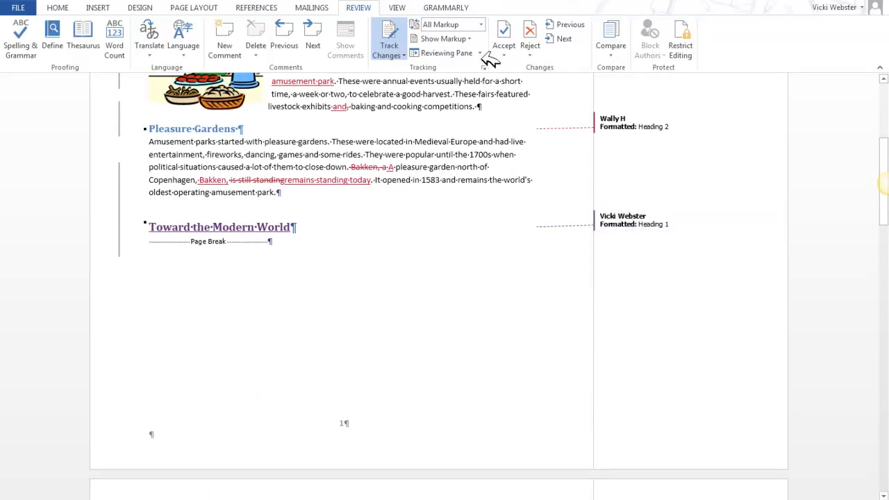
Switch to Simple Markup and apply the Heading 2 style to the "Pleasure Gaining in Popularity" heading.
left_click(481, 25)
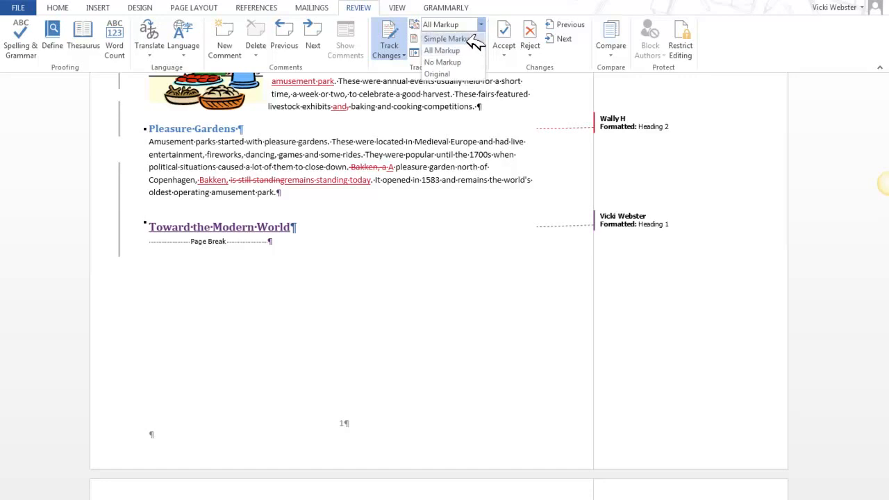
left_click(477, 41)
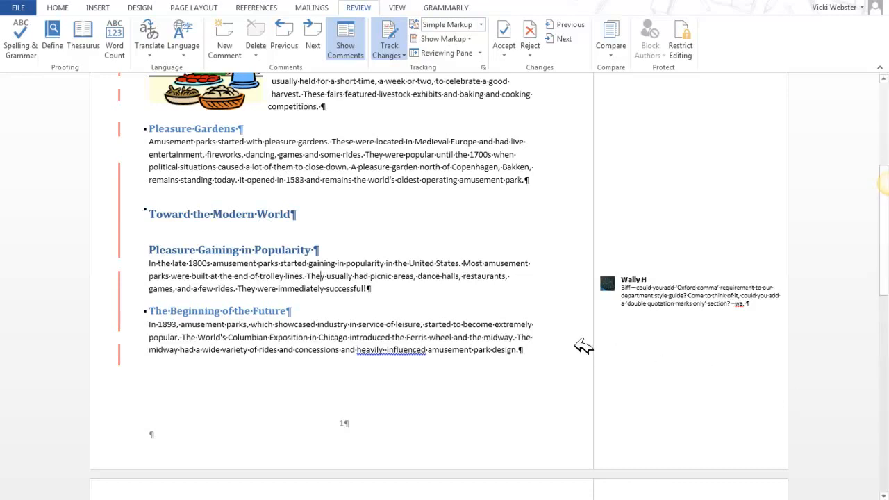
left_click(144, 249)
left_click(143, 249)
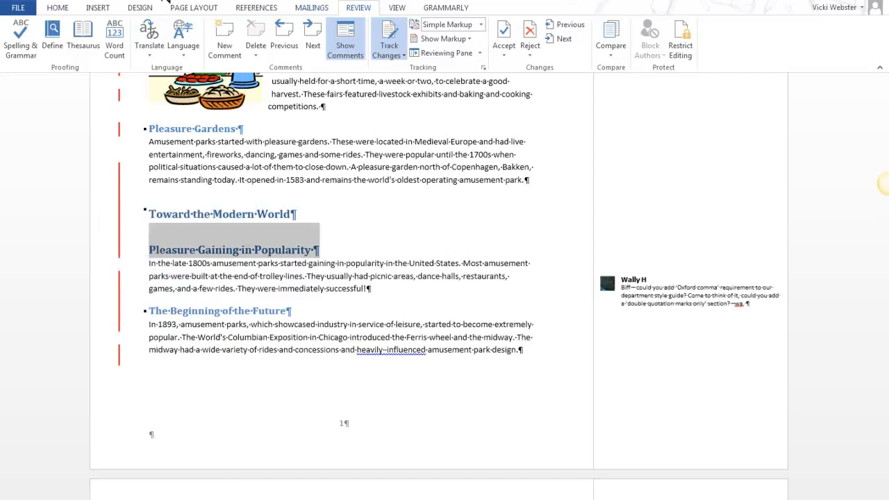
left_click(60, 9)
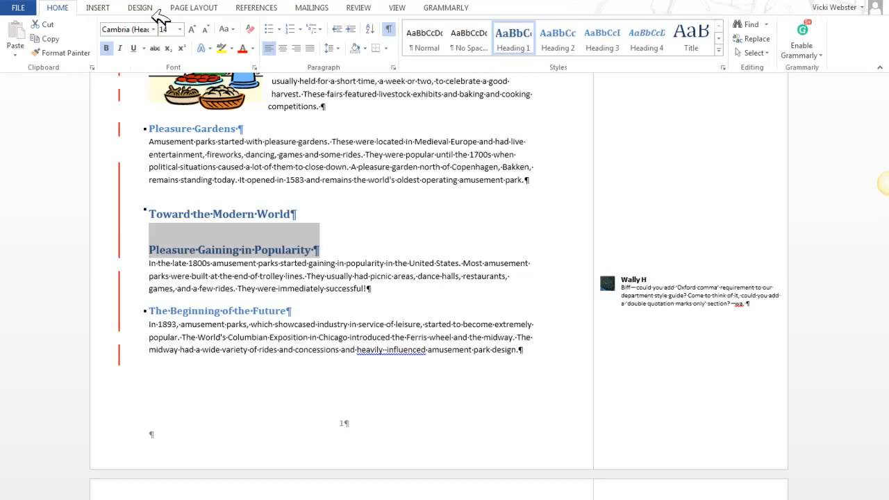
left_click(568, 38)
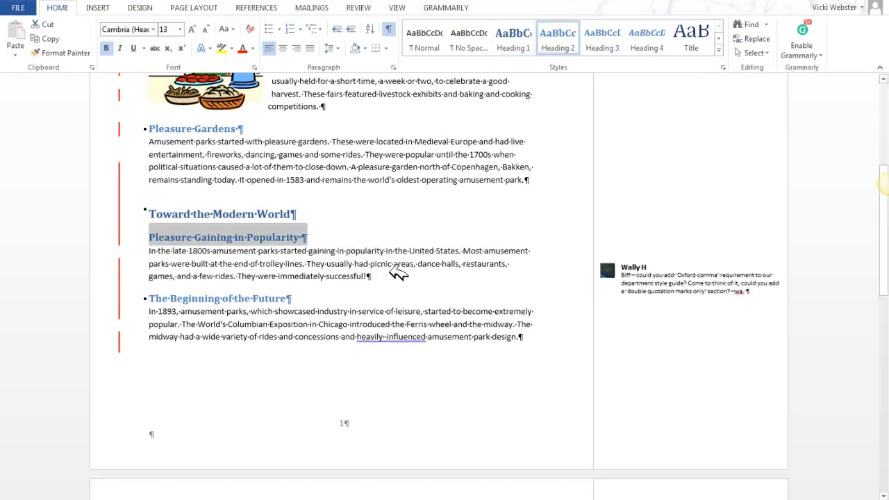
left_click(356, 252)
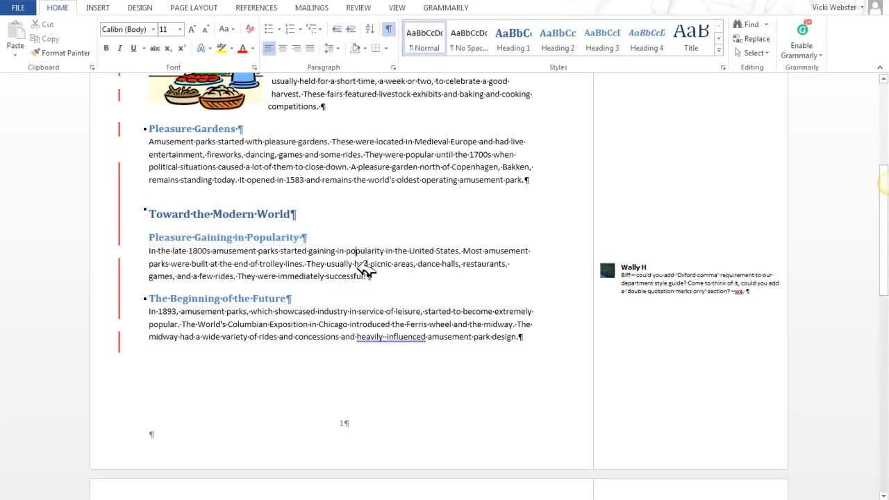
Switch to All Markup and review the tracked changes around the "Toward the Modern World" and "Pleasure Gaining in Popularity" headings.
left_click(359, 7)
left_click(481, 25)
left_click(469, 52)
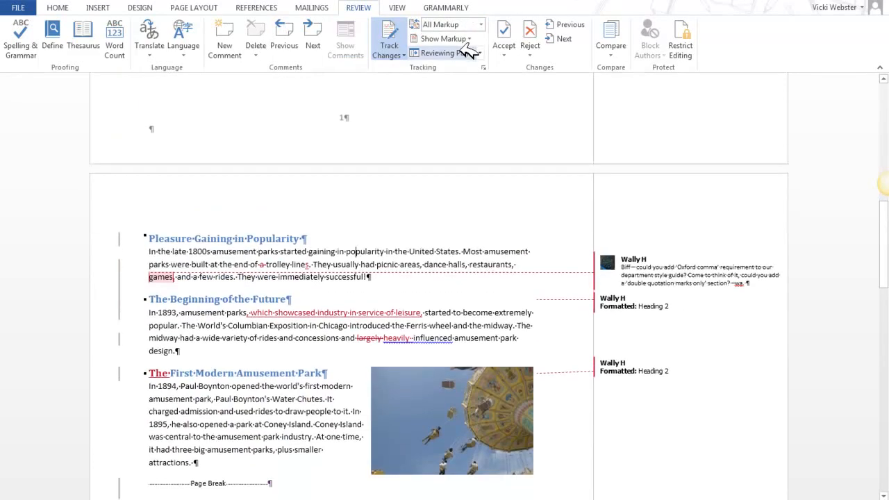
scroll(469, 269, "up", 1)
scroll(469, 270, "up", 5)
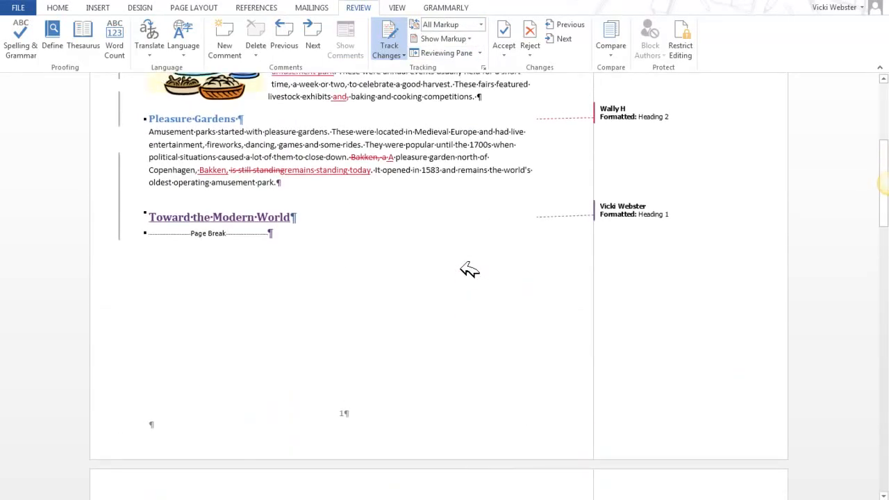
scroll(413, 228, "down", 5)
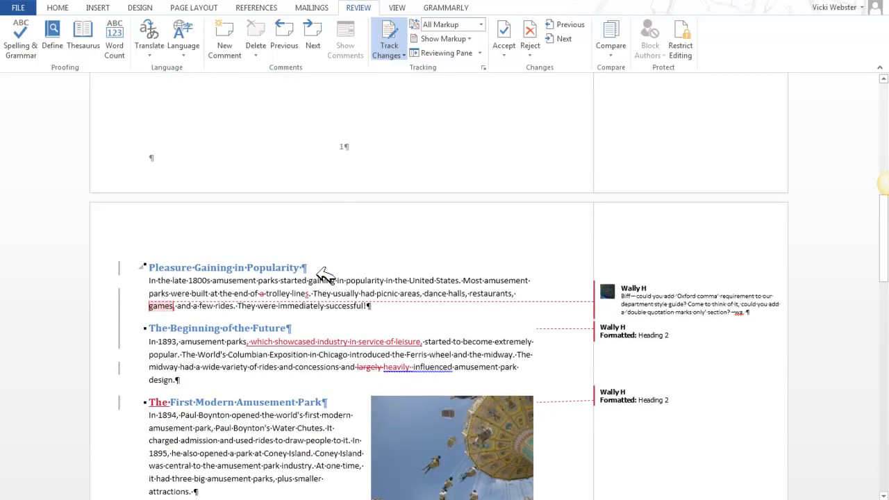
Inspect the tracked formatting change on "The Beginning of the Future" and compare it with the "Pleasure Gaining in Popularity" heading.
left_click(650, 337)
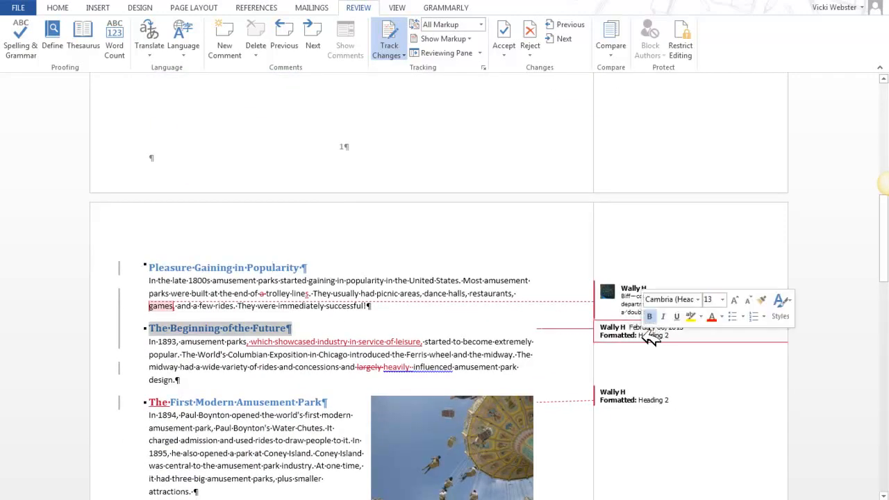
left_click(261, 271)
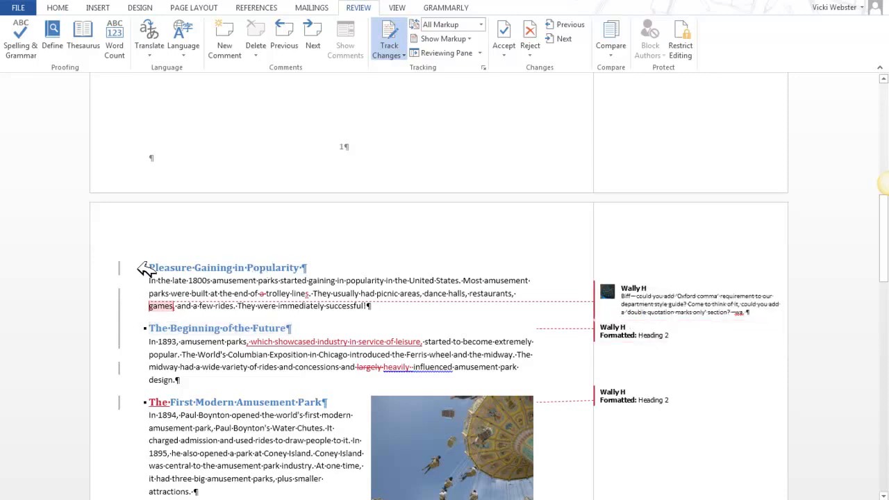
scroll(389, 221, "up", 1)
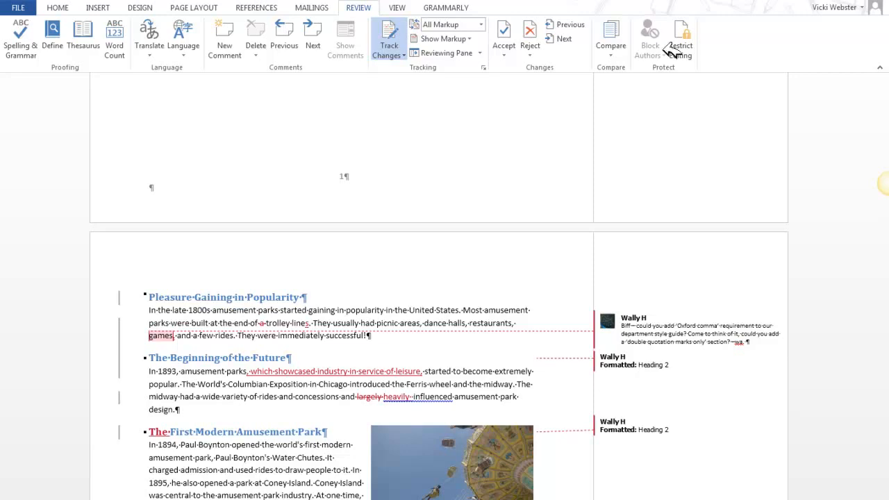
Switch to Simple Markup and add the caption "Figure 1: Tilt-a-Whirl" below the swing ride picture.
left_click(484, 25)
left_click(441, 36)
scroll(499, 335, "down", 10)
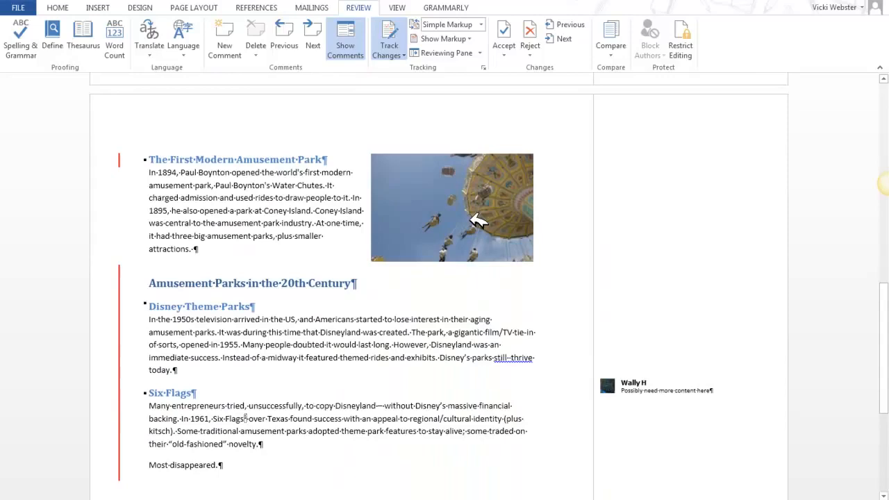
left_click(479, 220)
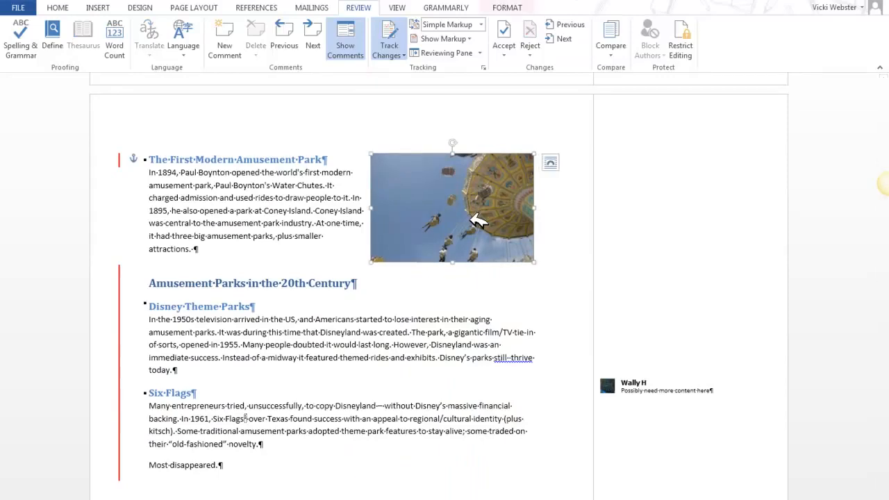
left_click(258, 7)
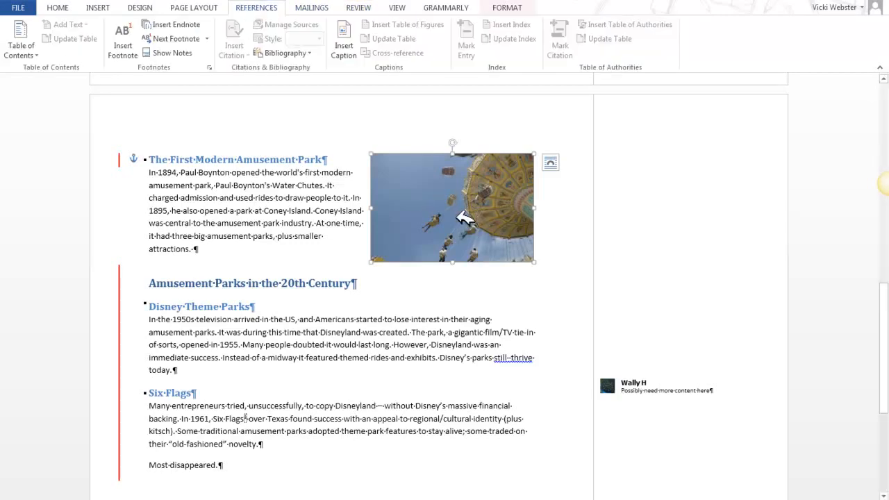
left_click(345, 41)
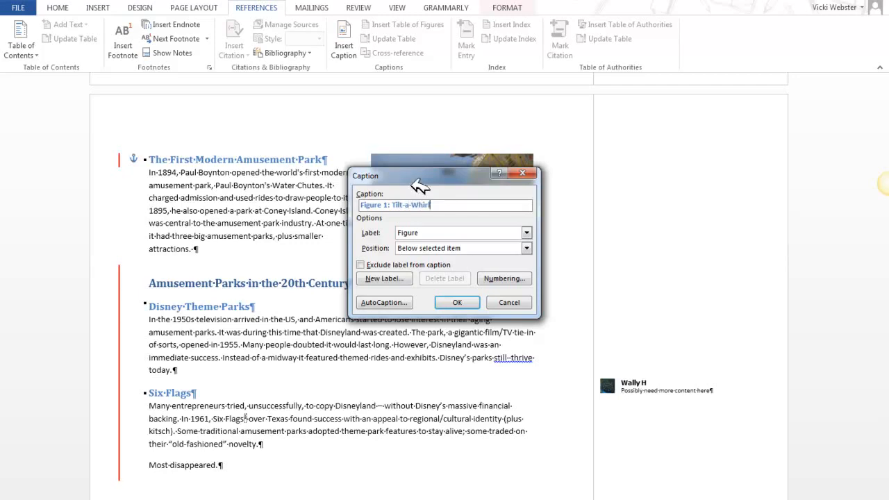
left_click(457, 302)
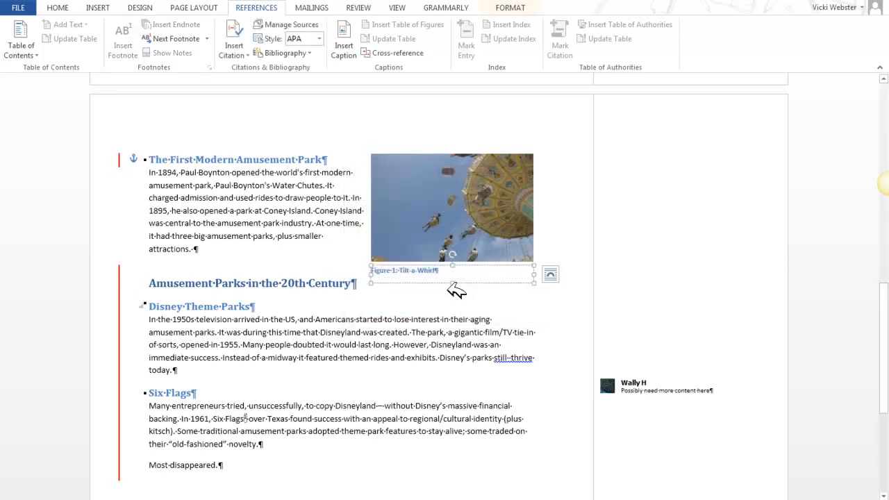
Center the "Figure 1: Tilt-a-Whirl" caption text under the picture.
left_click(61, 8)
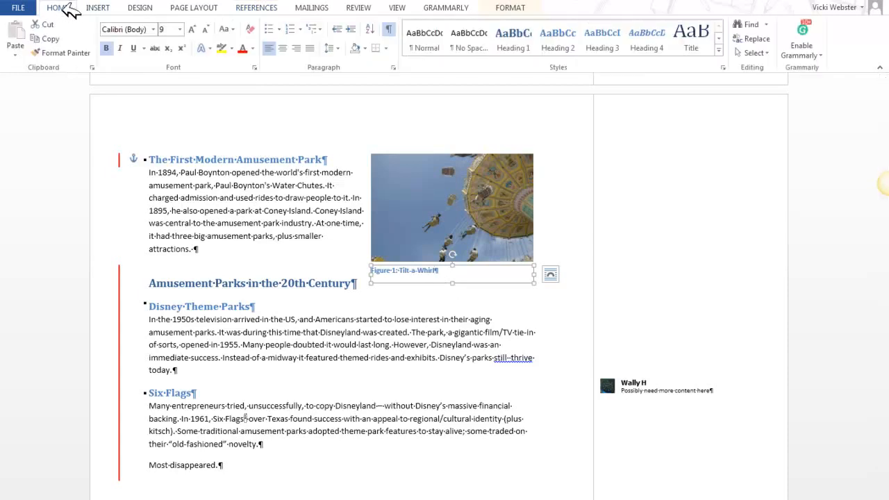
left_click(284, 48)
left_click(379, 320)
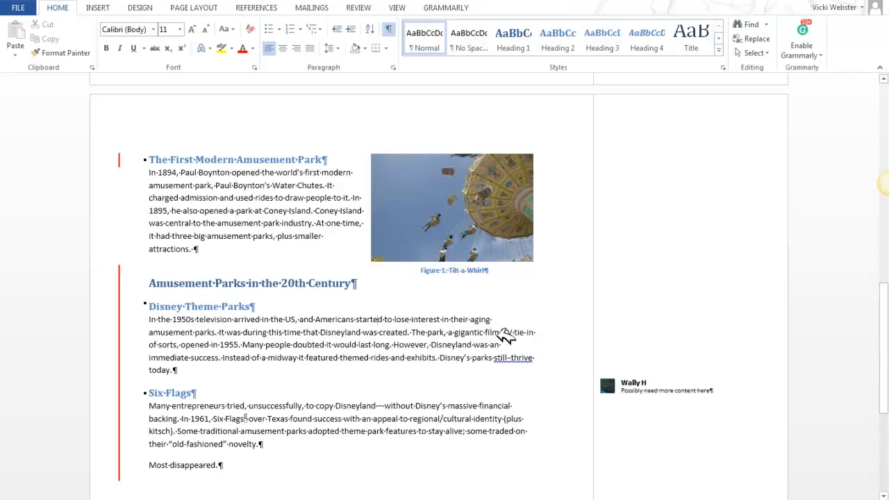
Group the swing ride picture and its caption box into a single object.
left_click(477, 243)
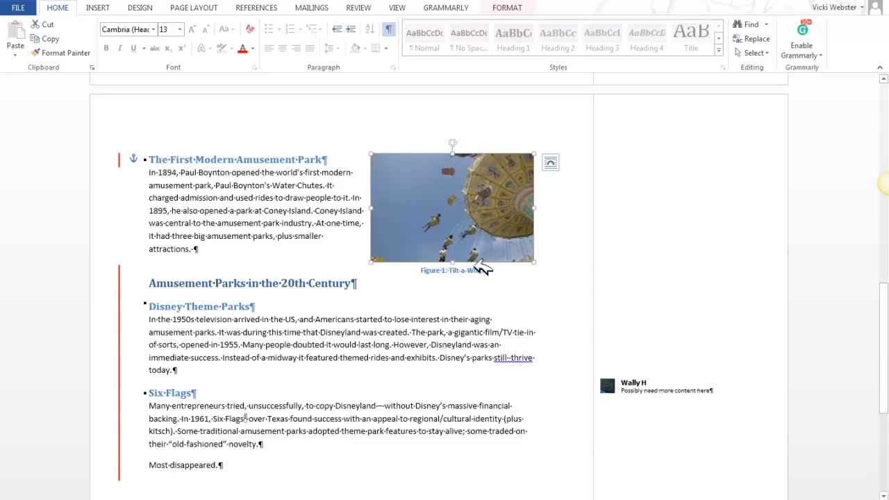
left_click(442, 275)
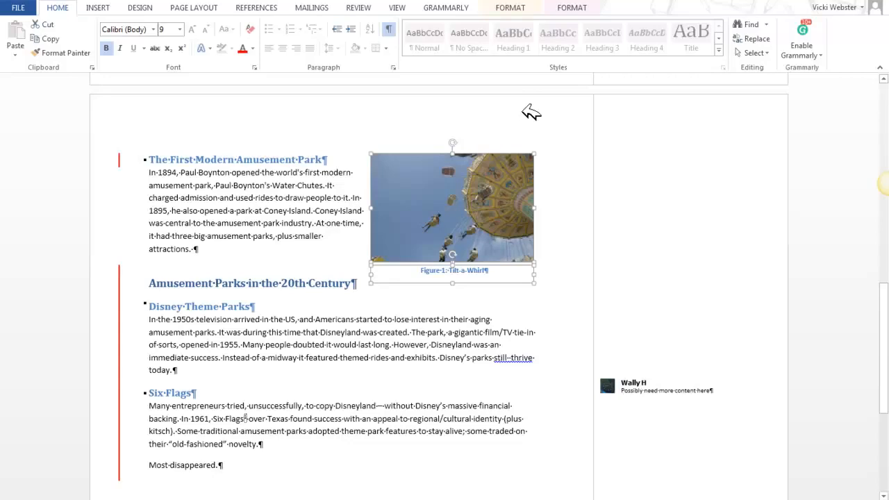
left_click(513, 8)
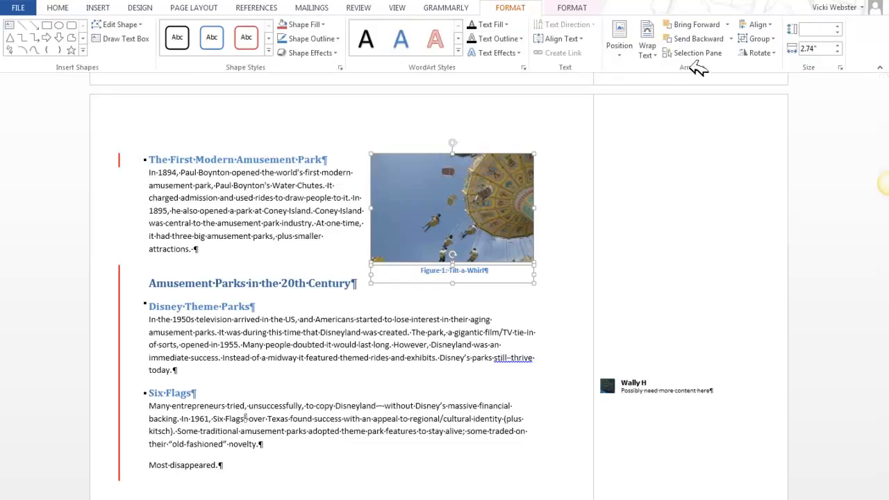
left_click(780, 39)
left_click(763, 53)
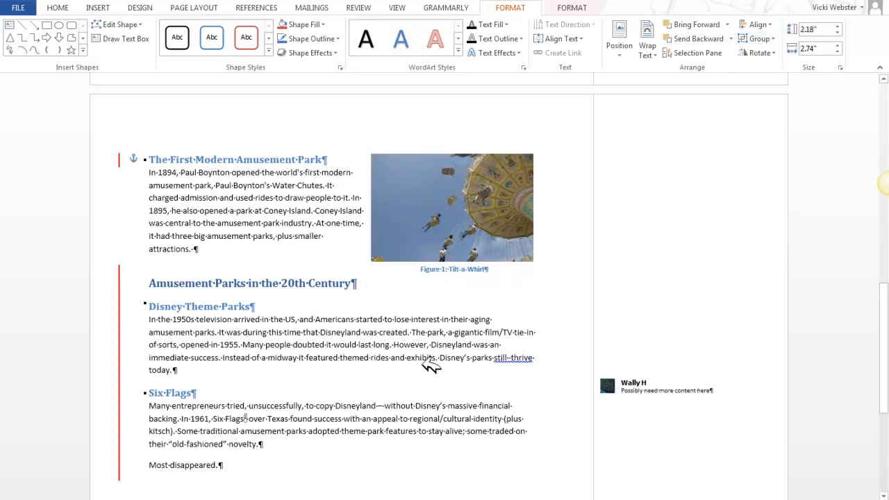
left_click(423, 364)
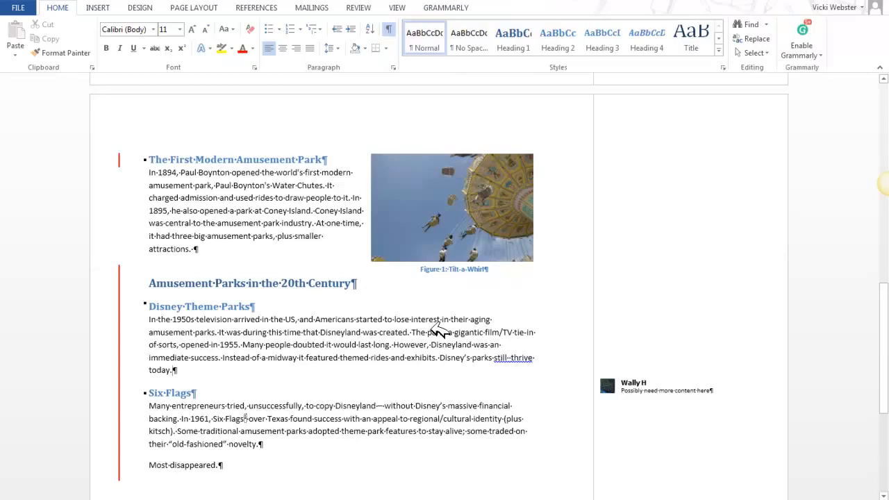
Switch to All Markup and review how the new figure caption and the following page break are tracked.
left_click(363, 8)
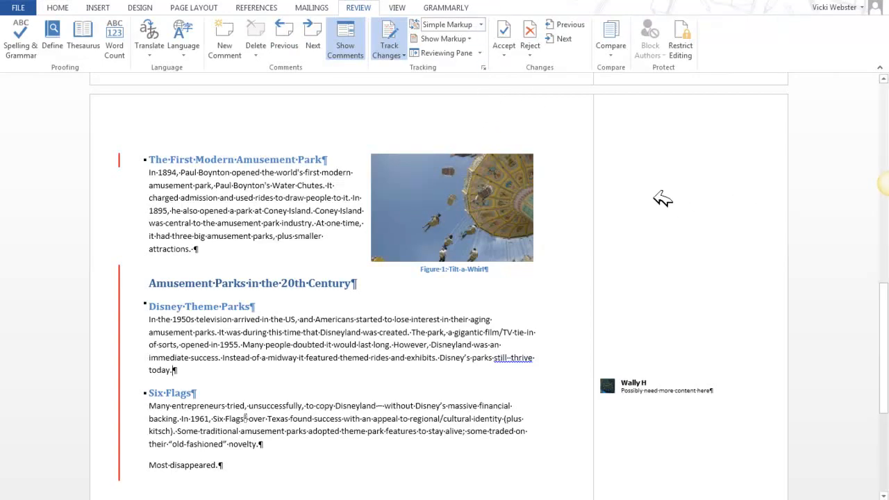
left_click(483, 24)
left_click(444, 45)
scroll(467, 240, "up", 10)
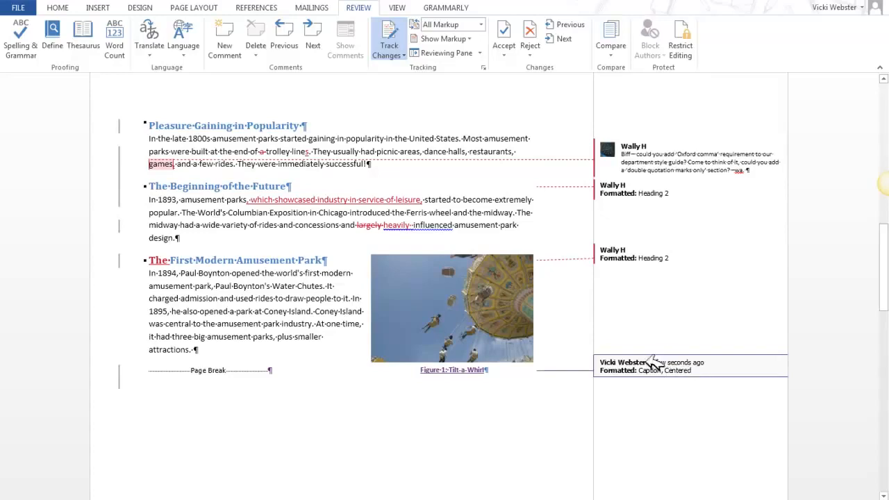
mouse_move(476, 376)
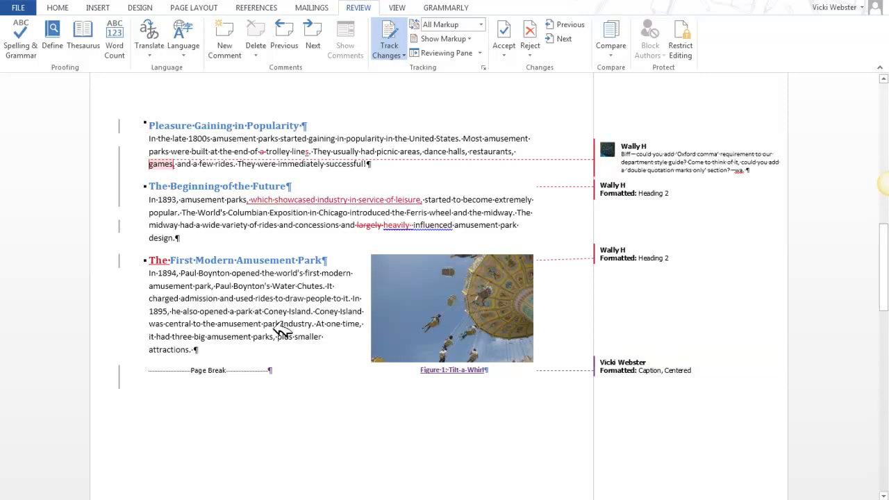
scroll(278, 316, "down", 6)
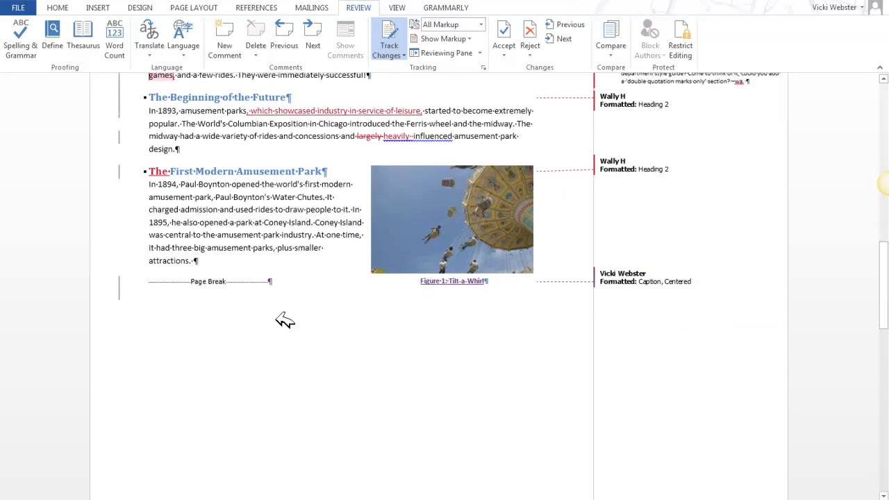
scroll(290, 318, "down", 7)
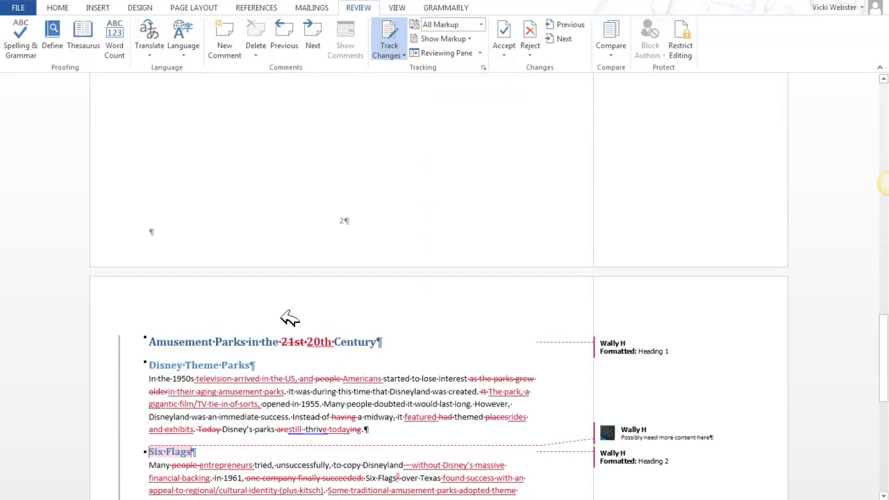
Return to the first page and inspect the options available for the comment on "carnival-like freak show attractions".
scroll(317, 278, "up", 9)
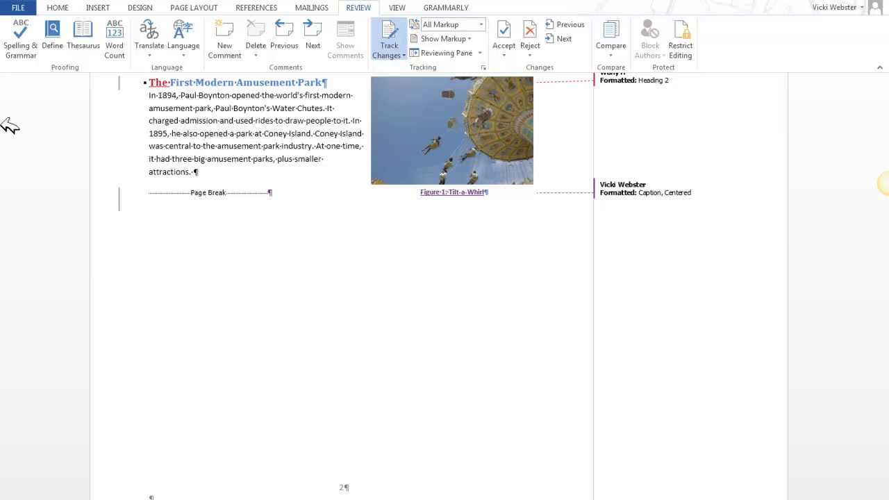
scroll(202, 143, "up", 4)
scroll(209, 153, "up", 20)
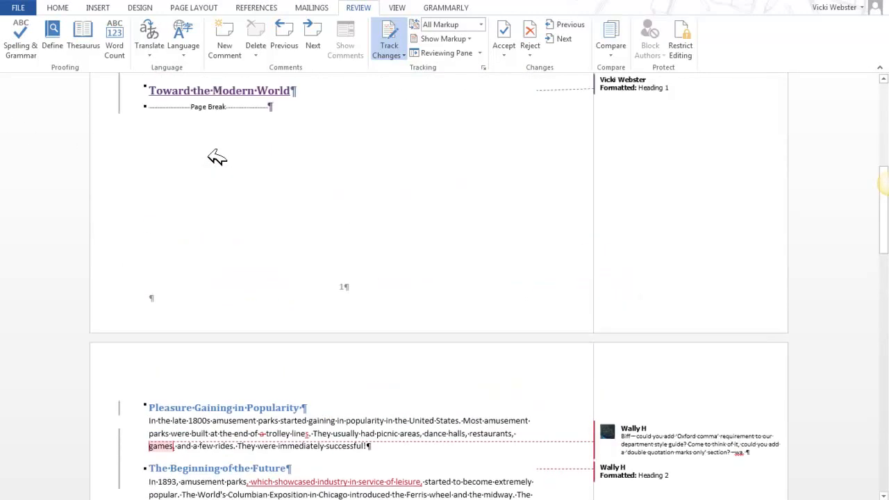
scroll(486, 223, "down", 2)
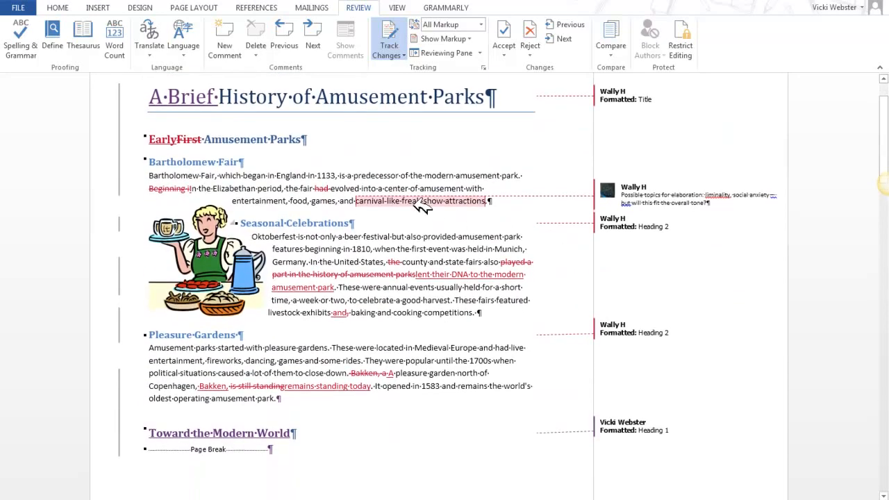
right_click(637, 198)
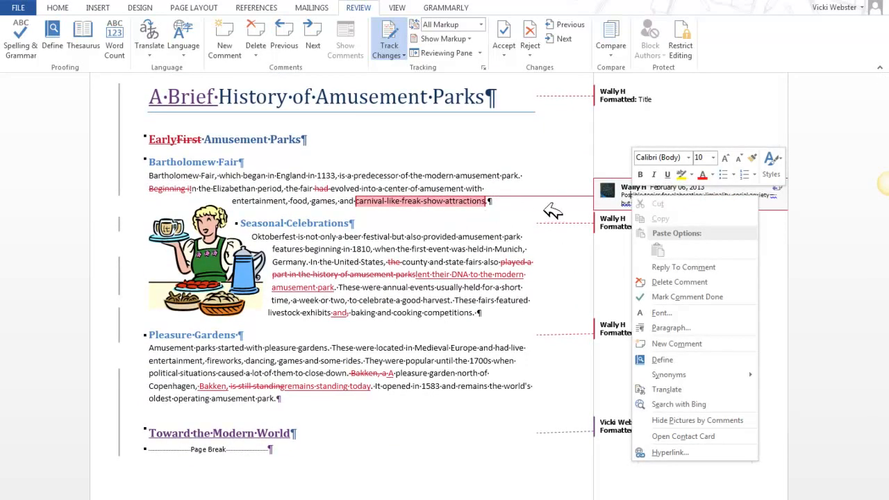
left_click(484, 199)
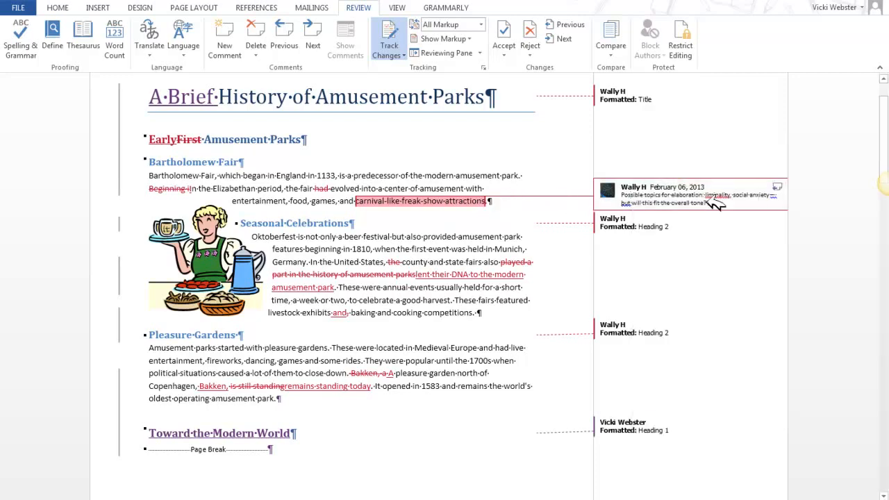
right_click(695, 198)
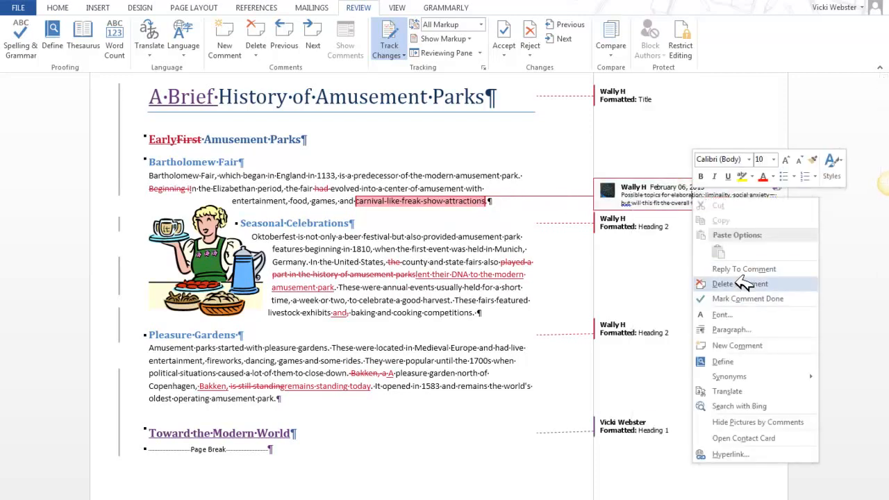
left_click(425, 178)
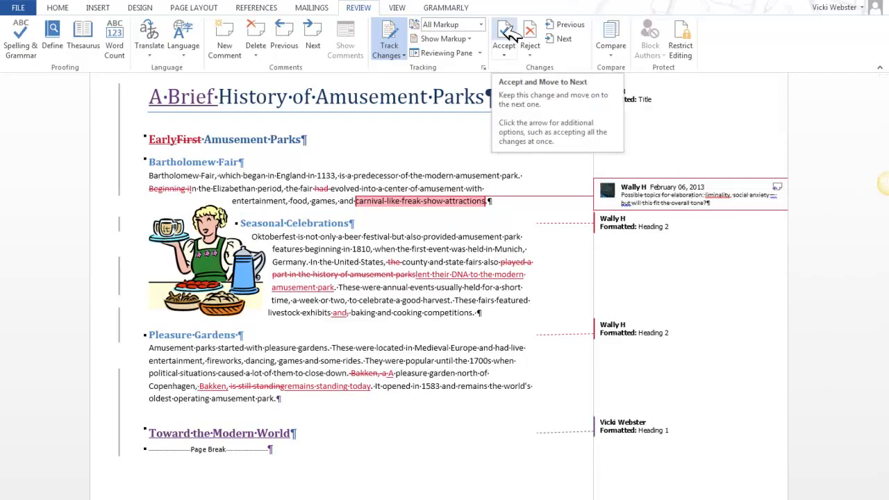
left_click(396, 300)
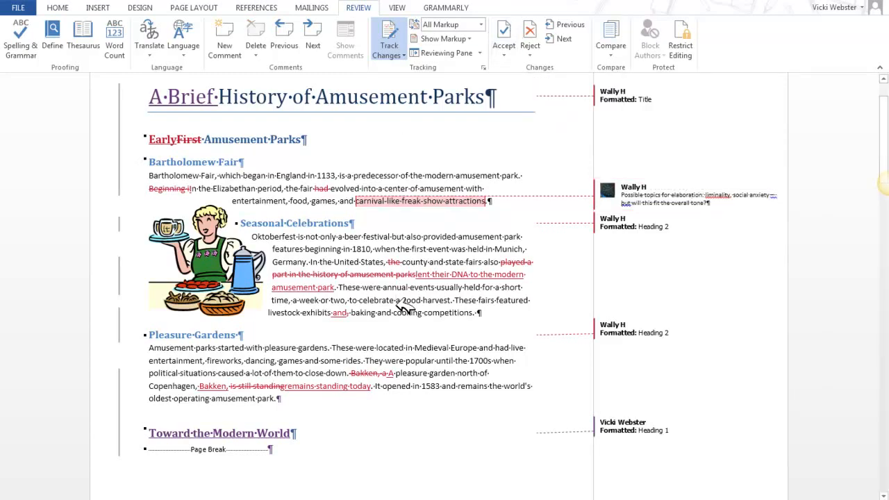
Look over the tracked changes from the first page through "The First Modern Amusement Park" and return to the title.
scroll(407, 306, "down", 3)
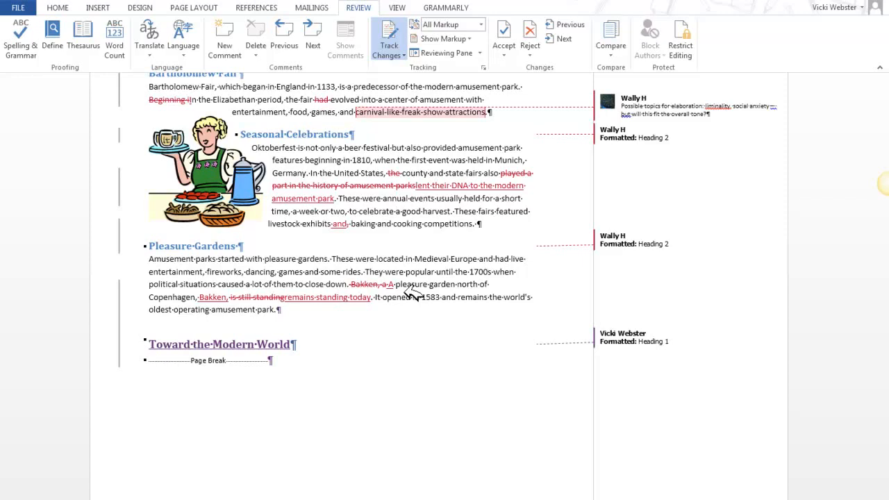
scroll(441, 258, "down", 10)
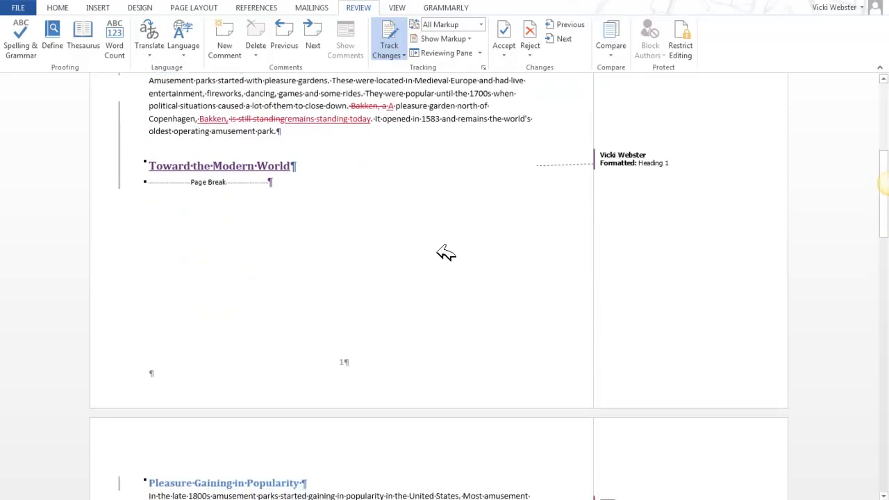
scroll(431, 261, "down", 1)
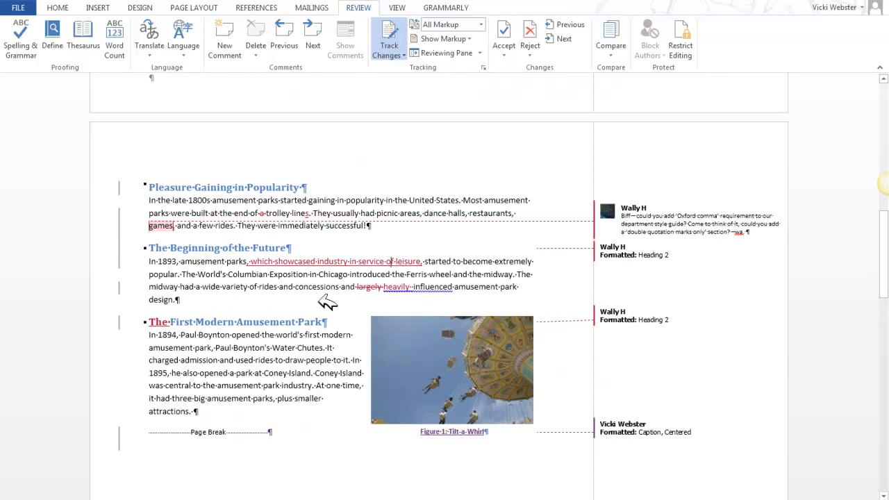
scroll(285, 355, "down", 3)
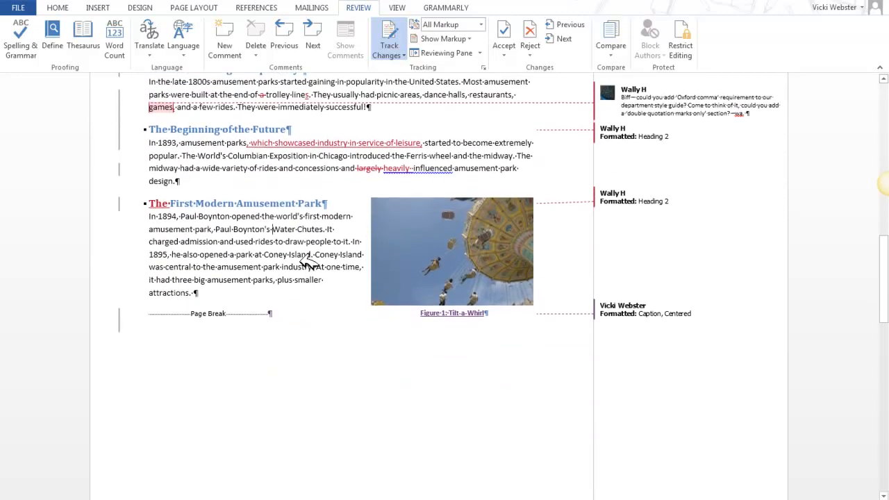
scroll(348, 167, "up", 9)
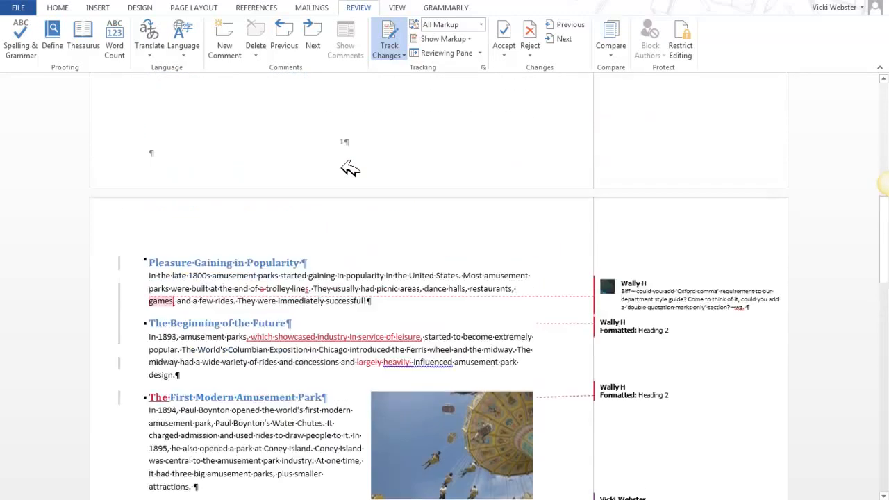
scroll(351, 168, "up", 6)
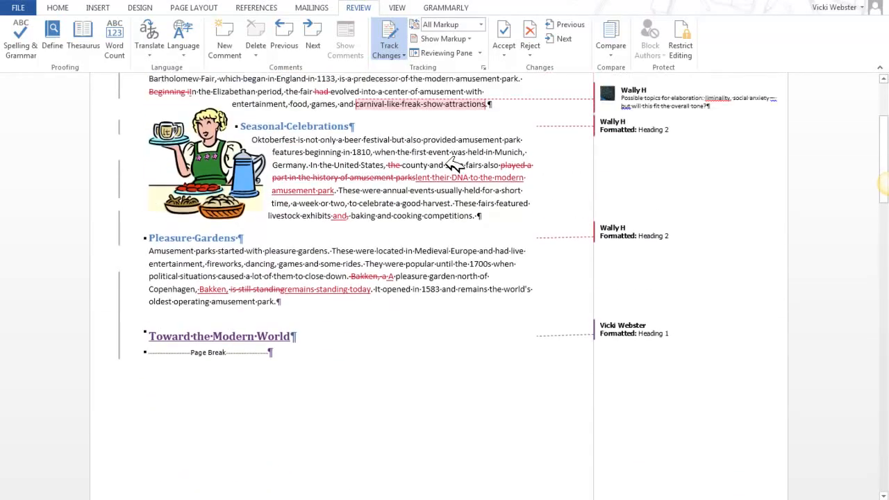
scroll(448, 178, "up", 2)
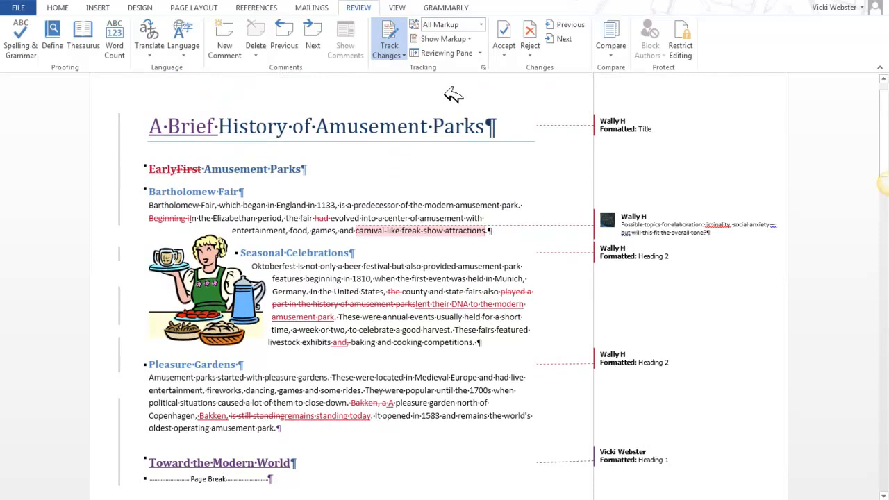
Show the Reviewing Pane beside the document, widen it, and expand its summary of revisions by type.
left_click(477, 53)
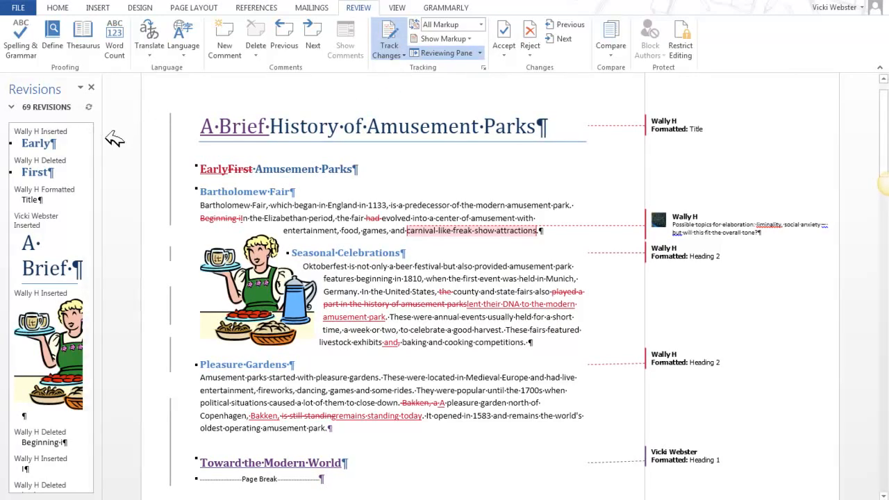
left_click_drag(108, 139, 191, 134)
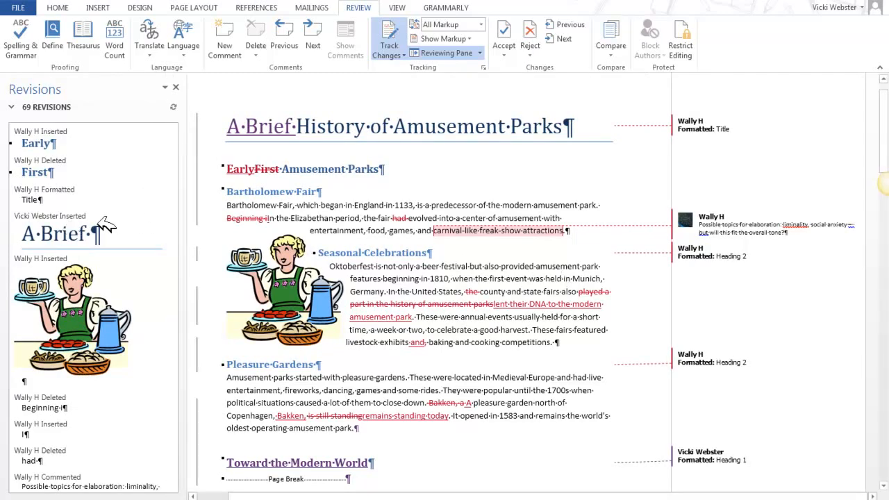
left_click(14, 106)
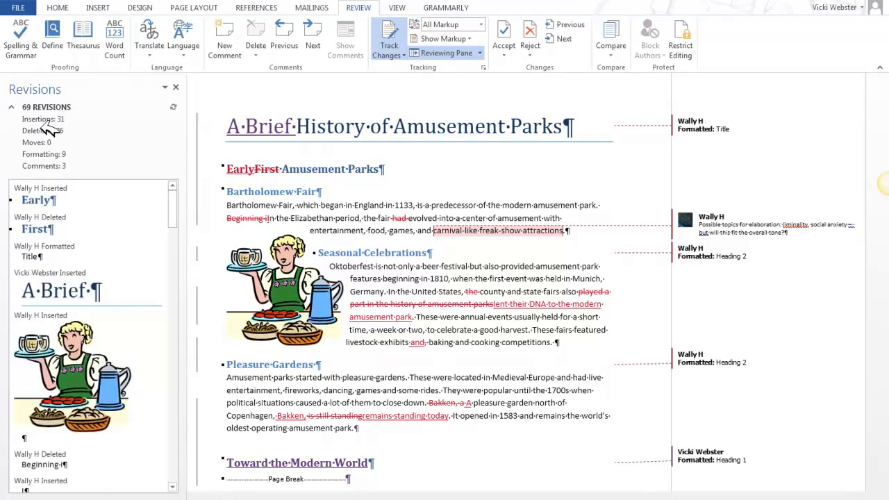
From the Reviewing Pane, accept the insertion "lent their DNA to the modern amusement park" and the deletion "played a part in the history of amusement parks".
left_click(16, 106)
left_click(14, 106)
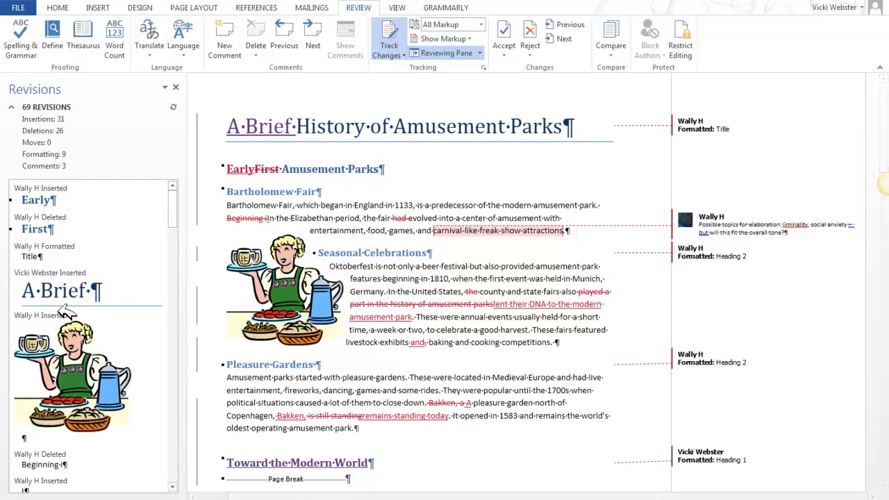
scroll(66, 312, "down", 8)
scroll(66, 313, "down", 4)
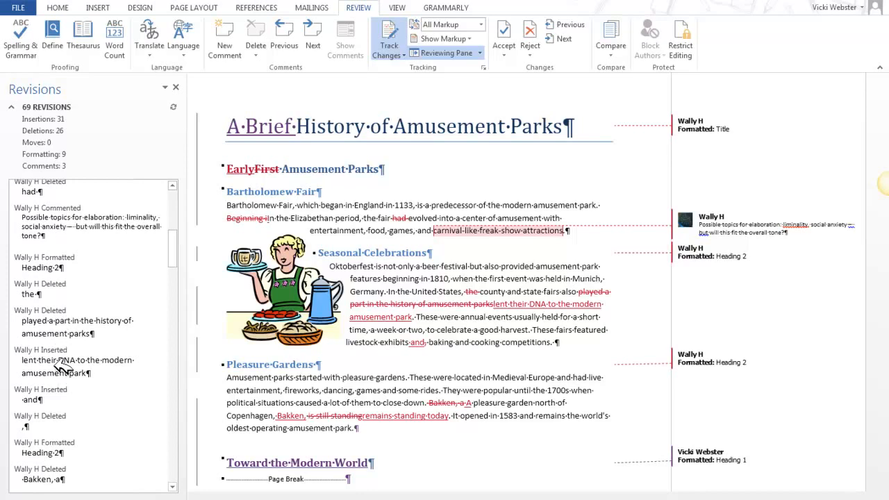
right_click(62, 364)
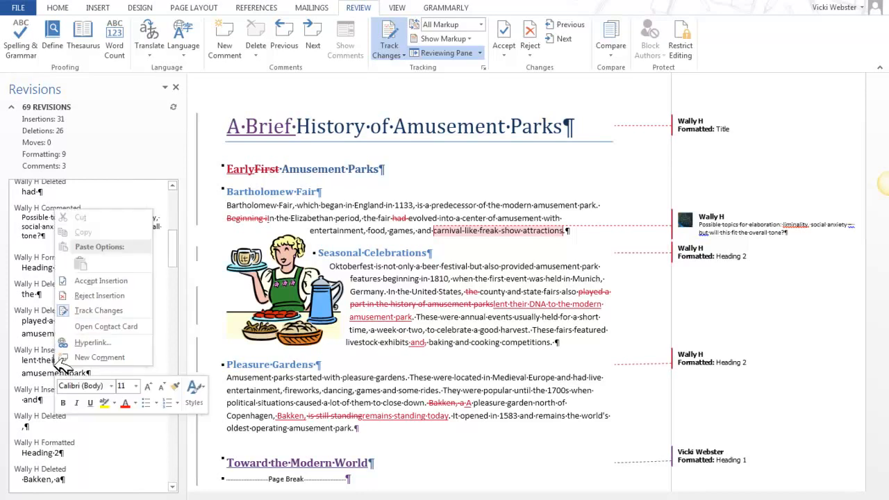
left_click(100, 281)
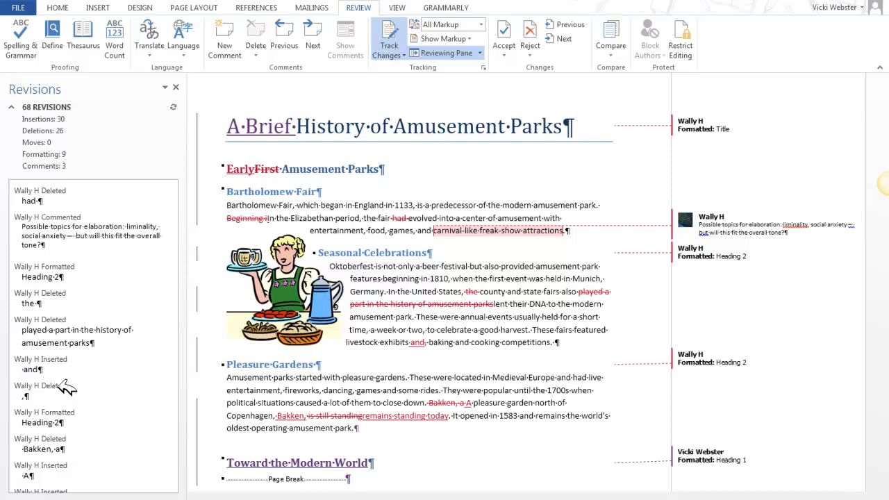
right_click(76, 329)
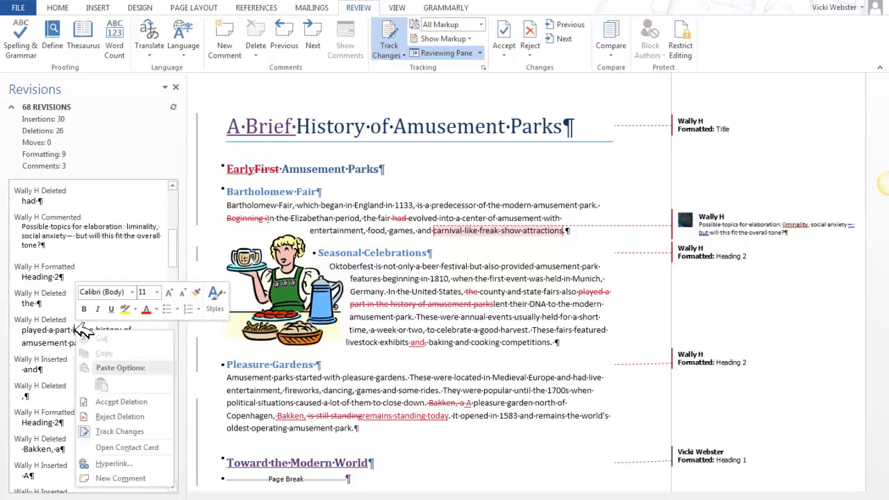
left_click(110, 401)
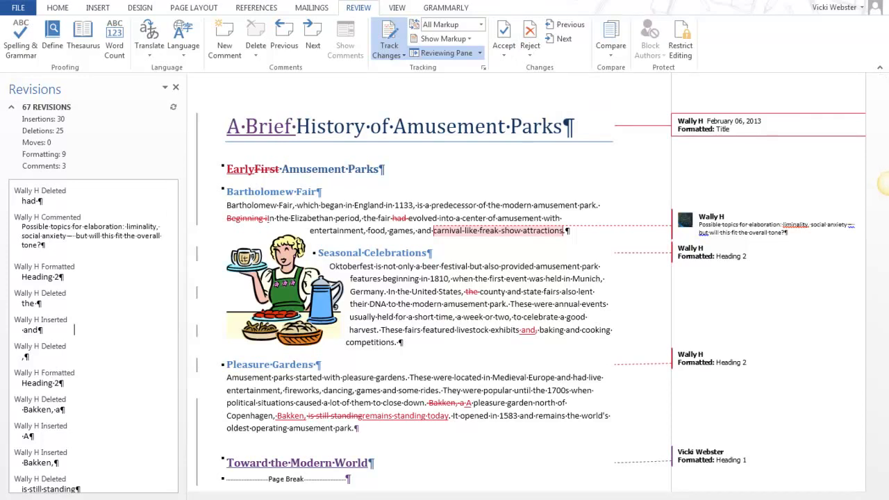
Close the Reviewing Pane and accept the insertion "Early" and the deletion "First" in the first heading below the title.
scroll(883, 183, "down", 3)
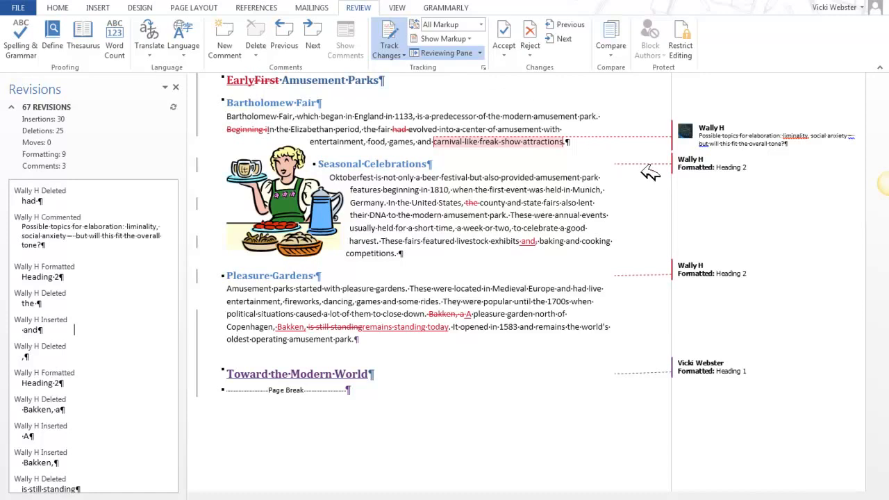
left_click(181, 88)
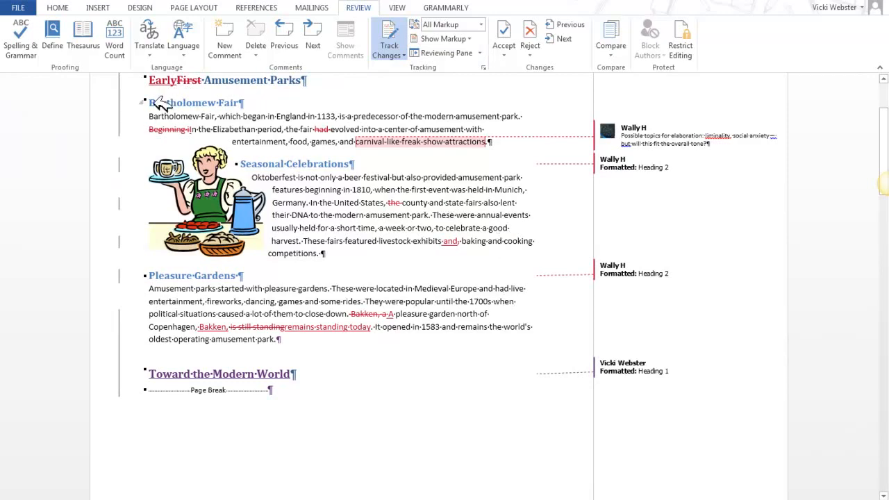
scroll(184, 137, "up", 3)
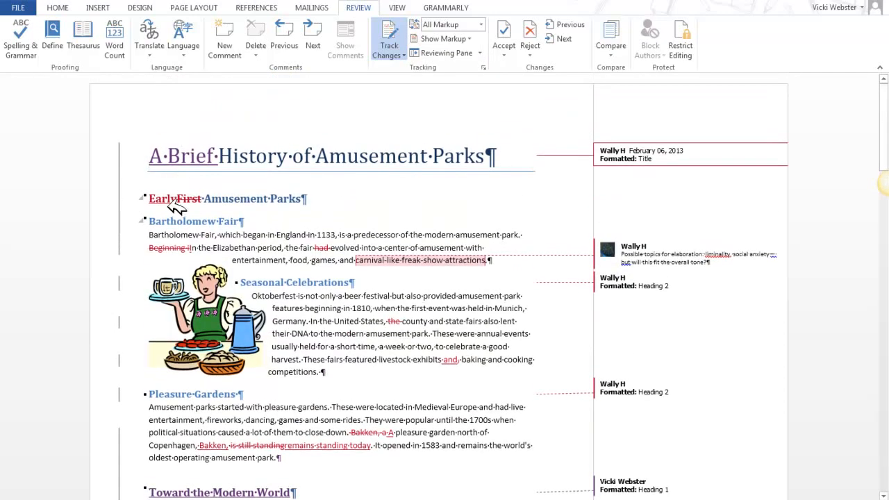
mouse_move(178, 204)
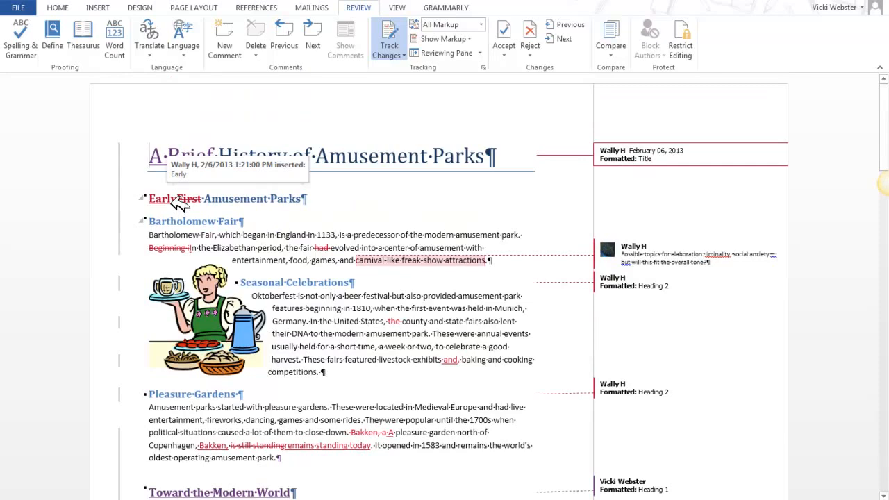
left_click(155, 198)
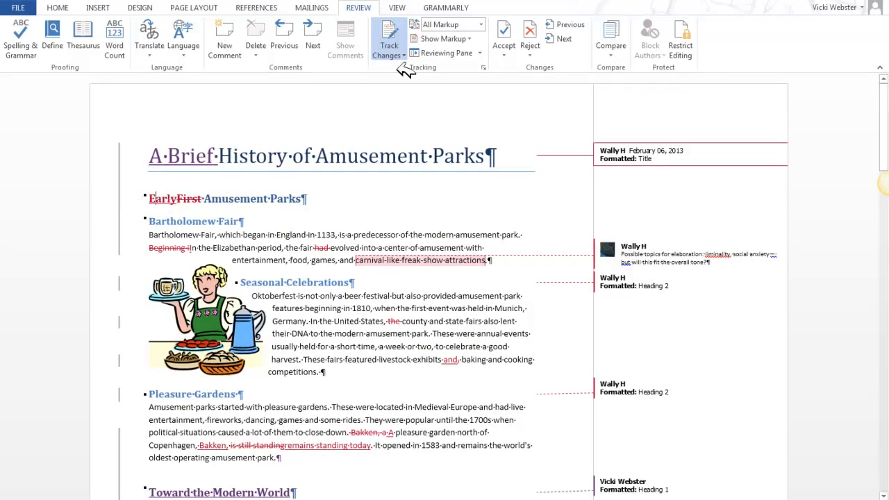
left_click(512, 31)
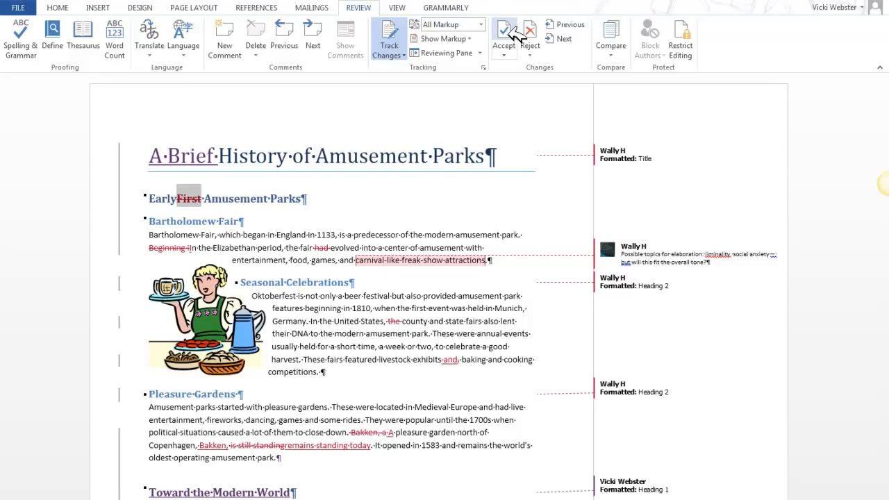
left_click(516, 33)
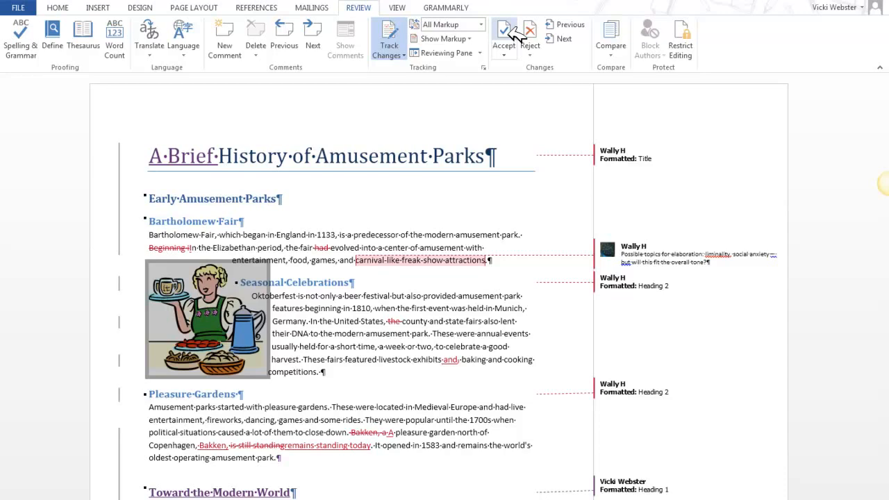
Accept the picture insertion and the tracked changes to "Beginning in" and "had" in the Bartholomew Fair paragraph.
left_click(515, 33)
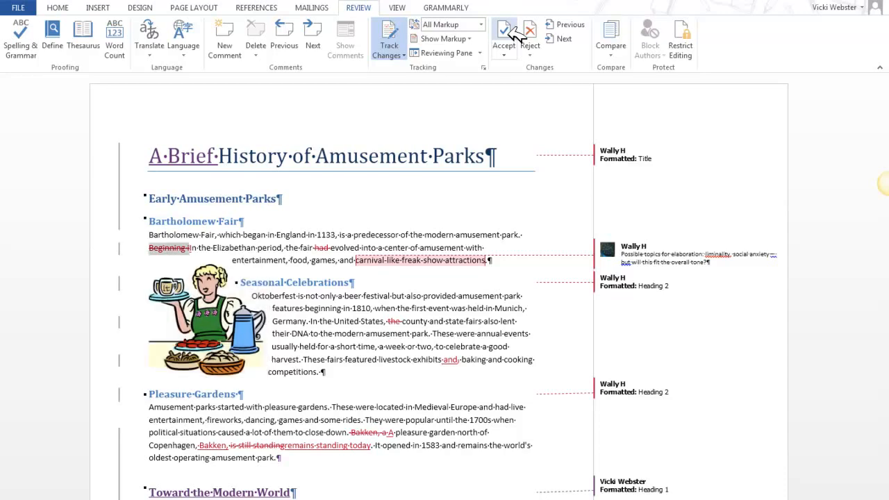
left_click(515, 34)
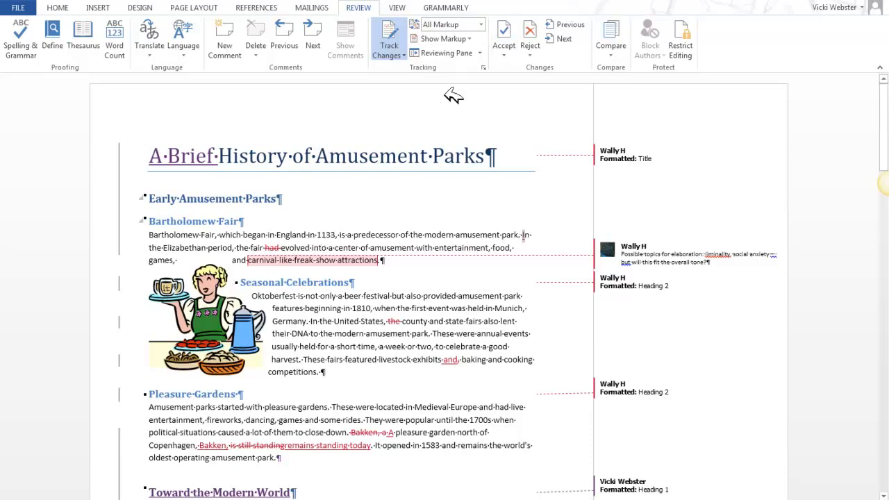
left_click(504, 29)
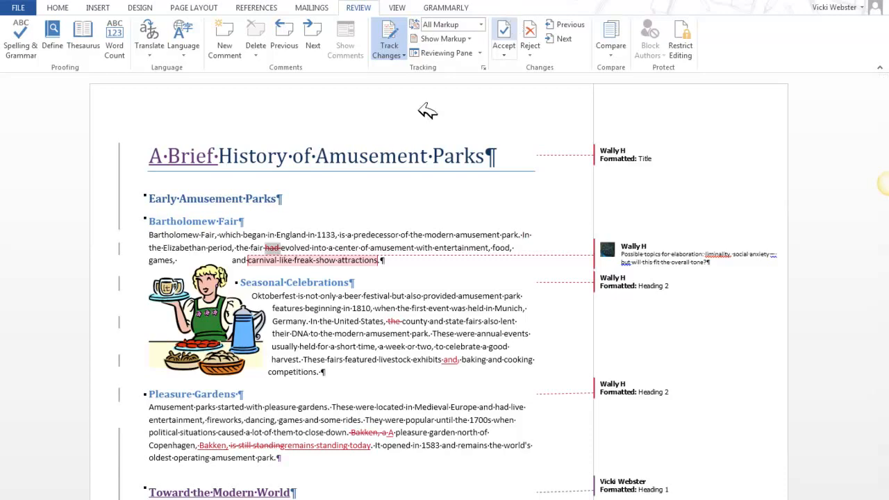
left_click(506, 30)
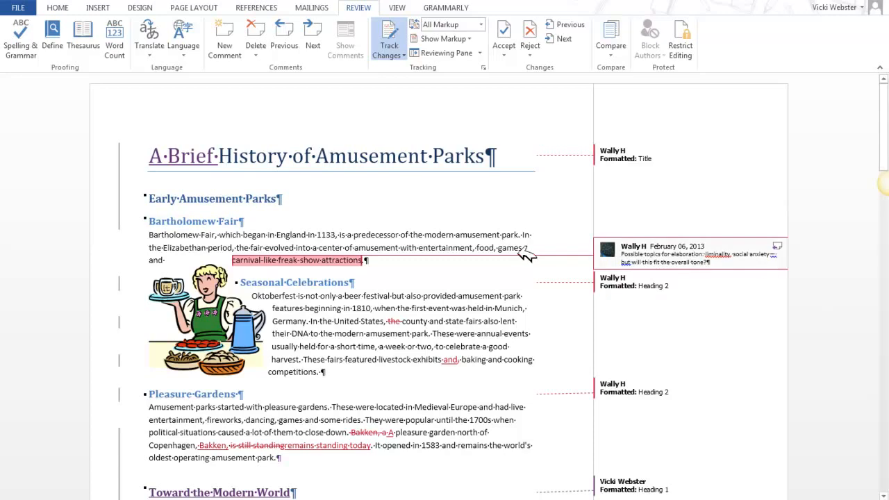
Reply "Thanks for the suggestion, no time now." to the comment on "carnival-like freak show attractions".
left_click(778, 244)
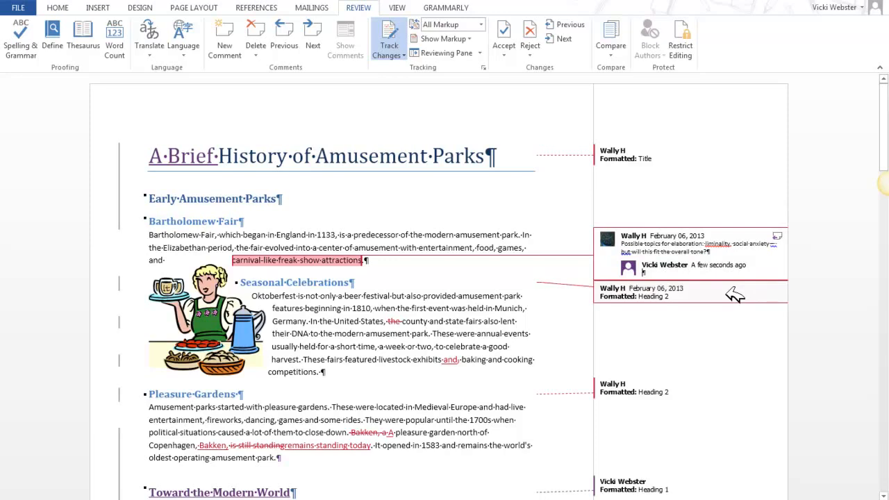
type("Thanks for ")
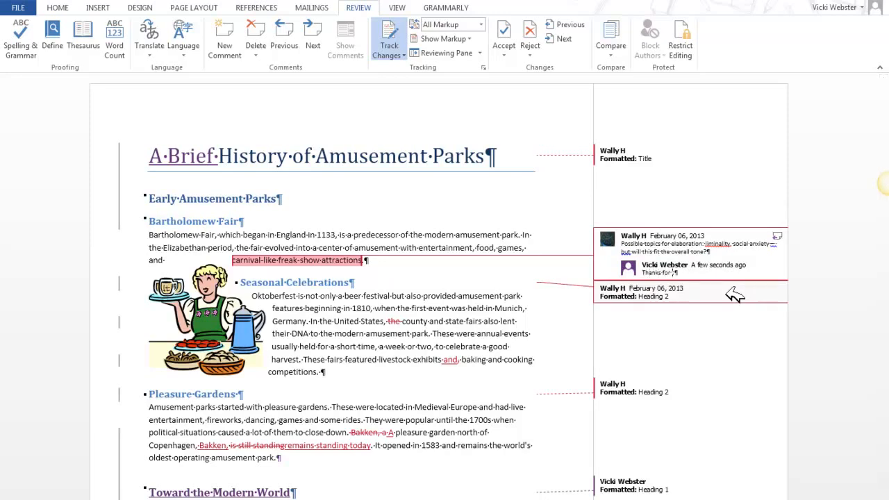
type("the suggestion.")
type(" no time now.")
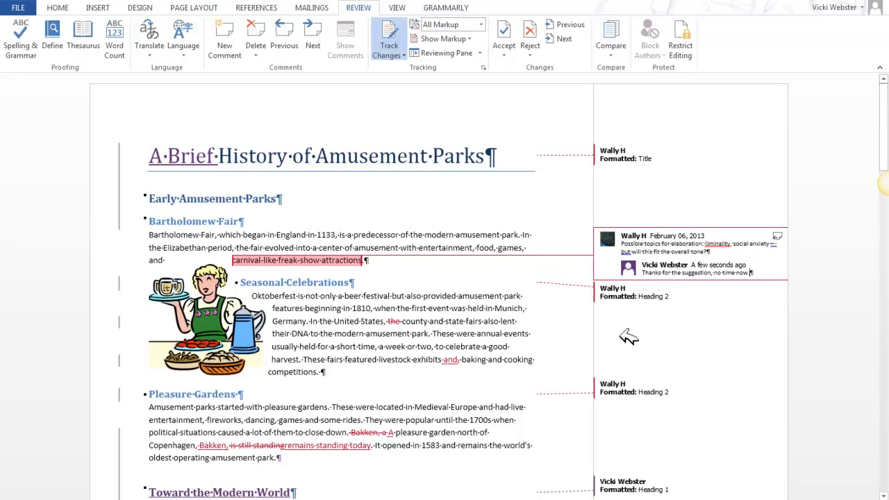
left_click(547, 288)
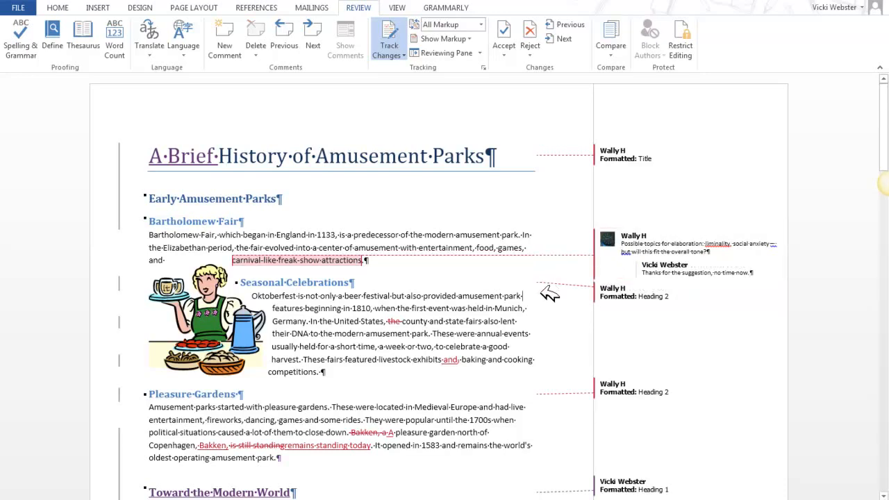
Mark both the reply and the original comment on "carnival-like freak show attractions" as done.
right_click(704, 269)
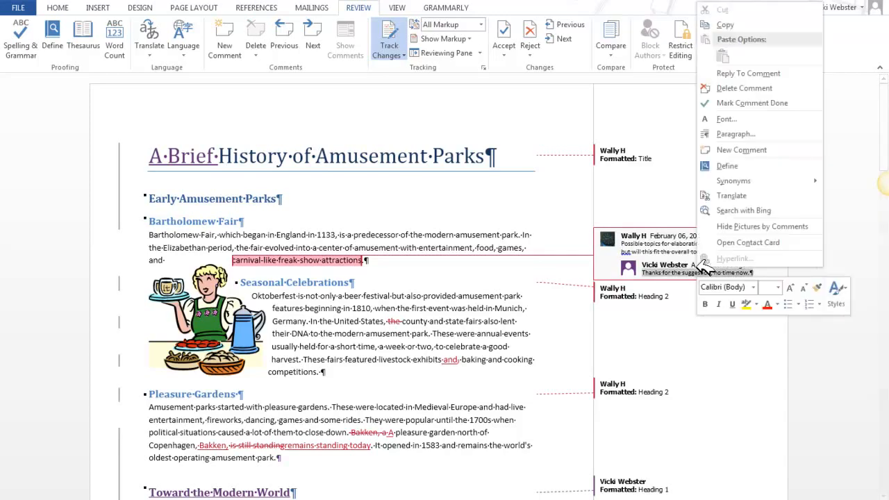
left_click(763, 103)
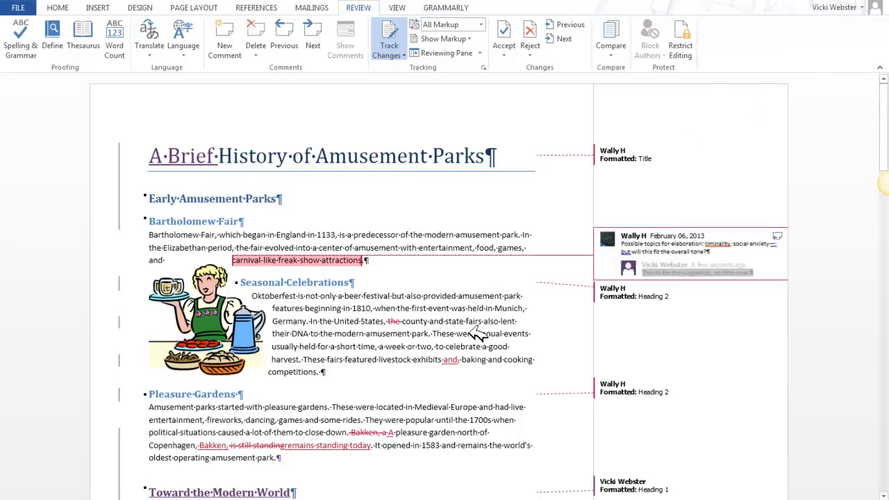
left_click(691, 257)
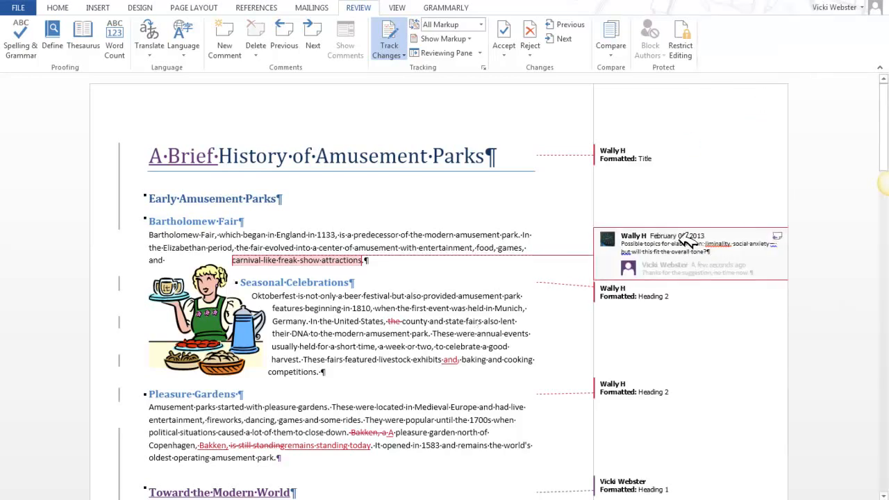
right_click(686, 240)
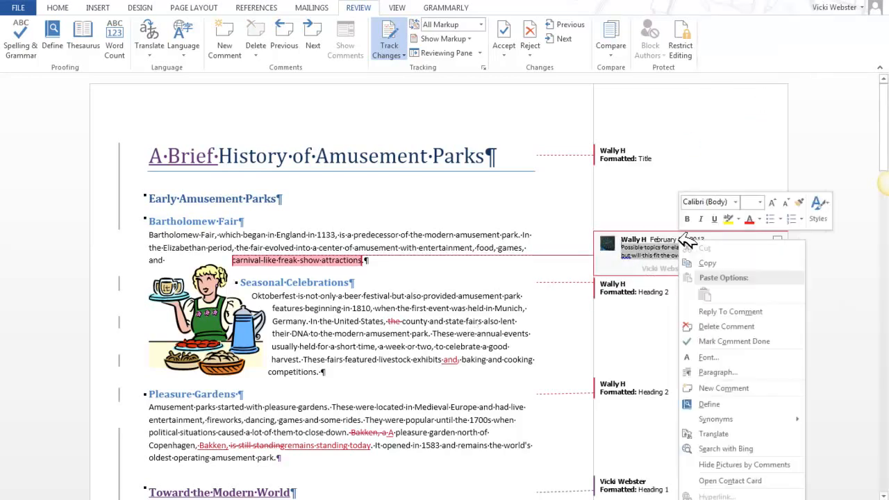
left_click(720, 341)
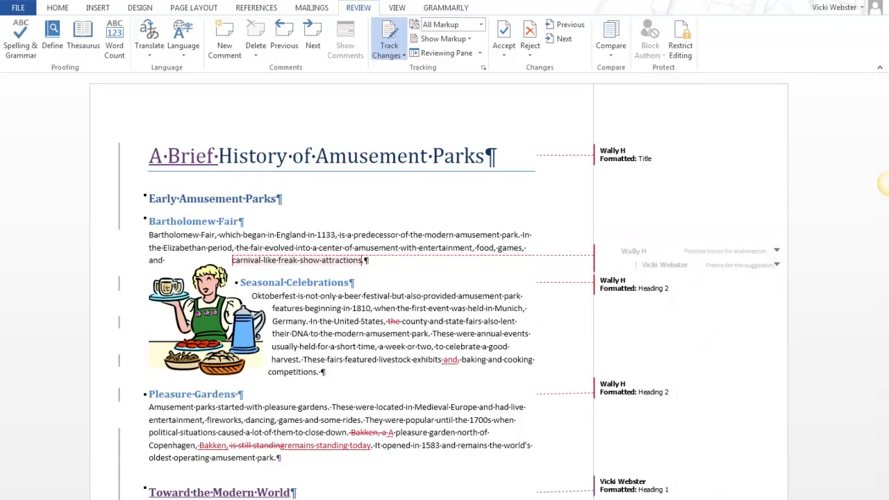
View the document and its finished comments in Simple Markup, and return to All Markup.
left_click(482, 24)
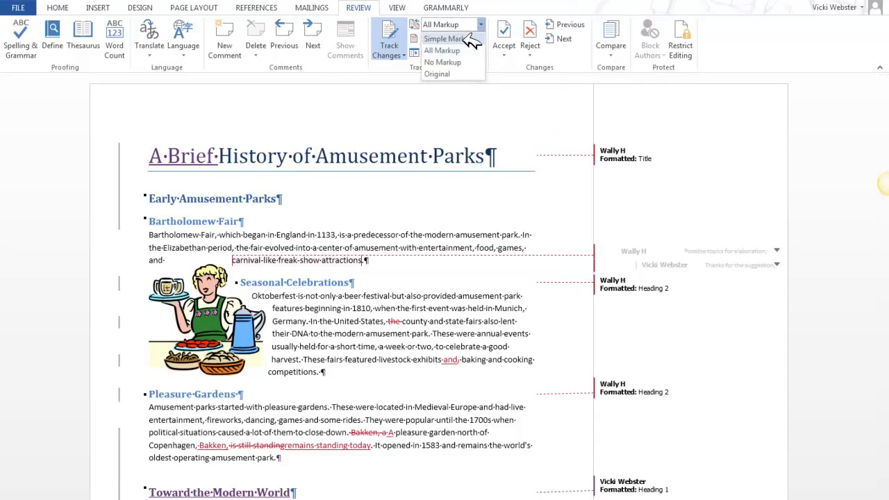
left_click(470, 38)
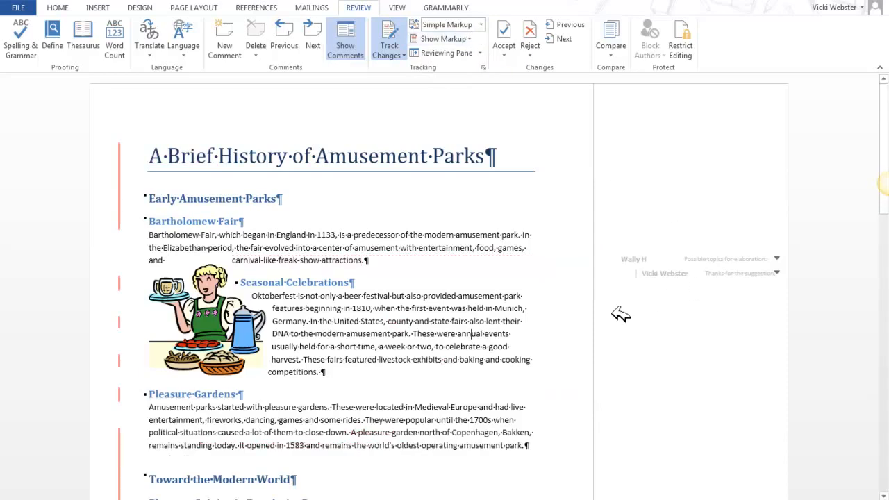
scroll(636, 351, "down", 5)
scroll(670, 406, "up", 5)
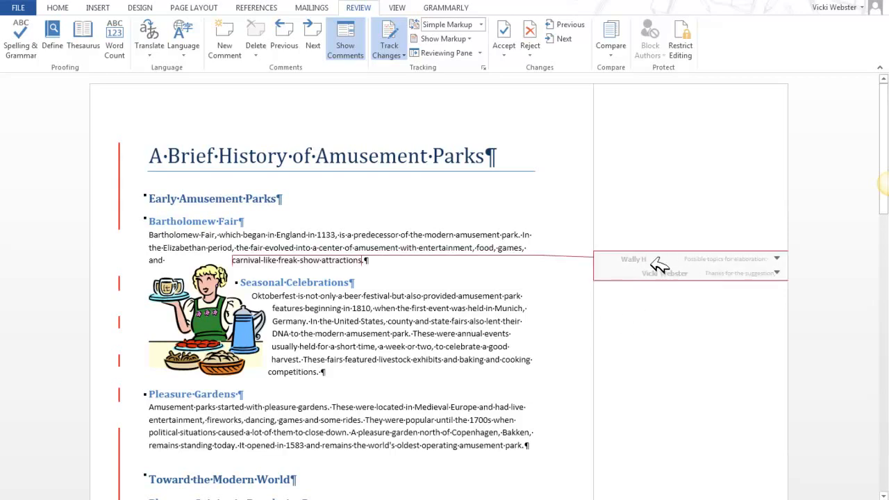
left_click(480, 25)
left_click(477, 50)
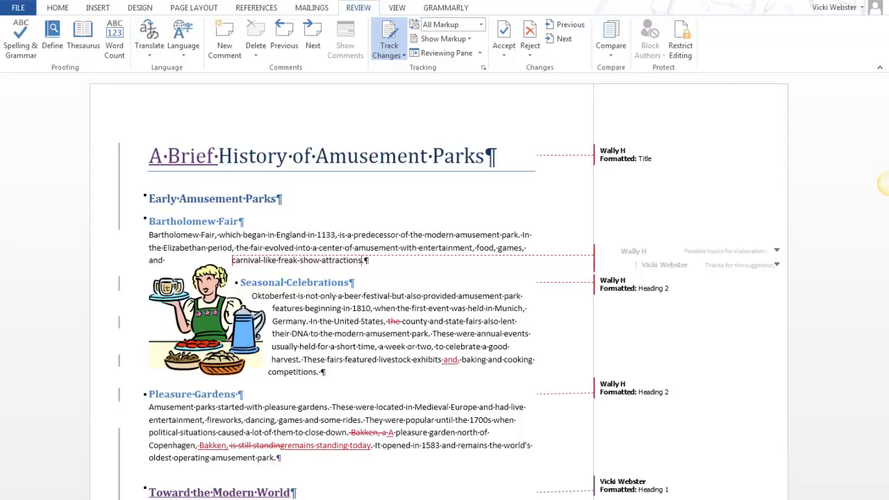
Add a new comment reading "English spelling" to the word "Oktoberfest" under Seasonal Celebrations.
left_click(267, 296)
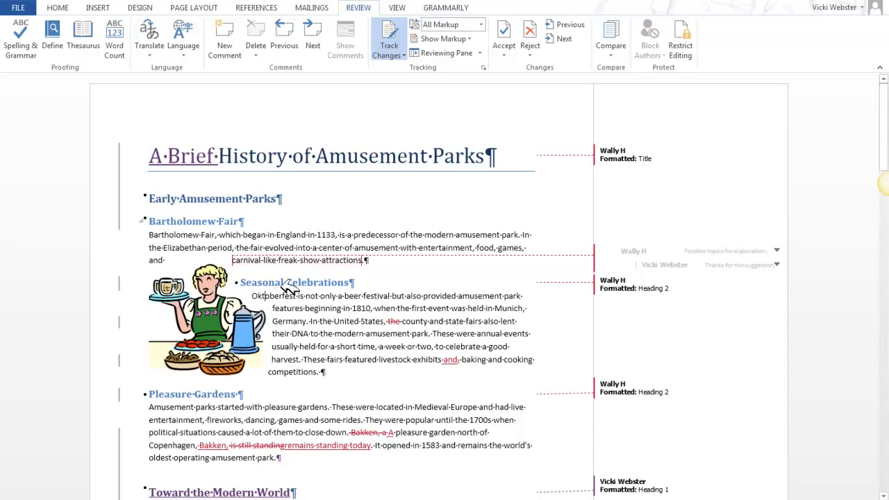
left_click(226, 33)
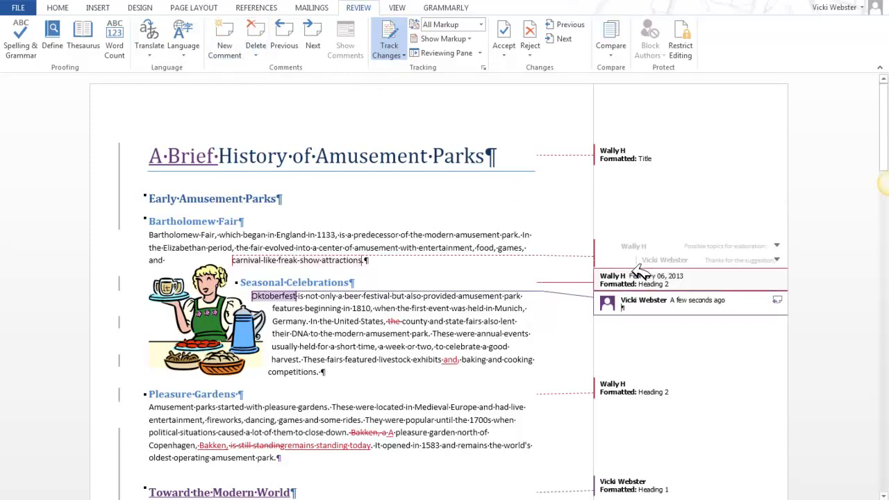
type("English")
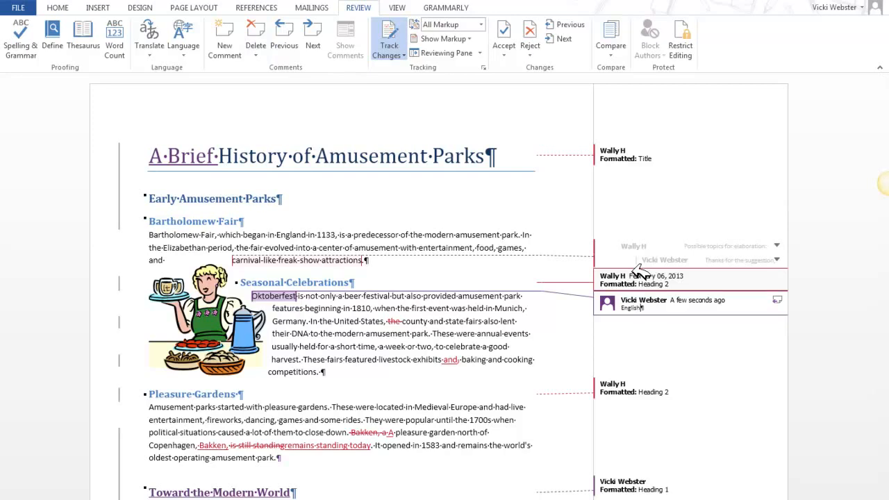
type(" spelling")
left_click(479, 325)
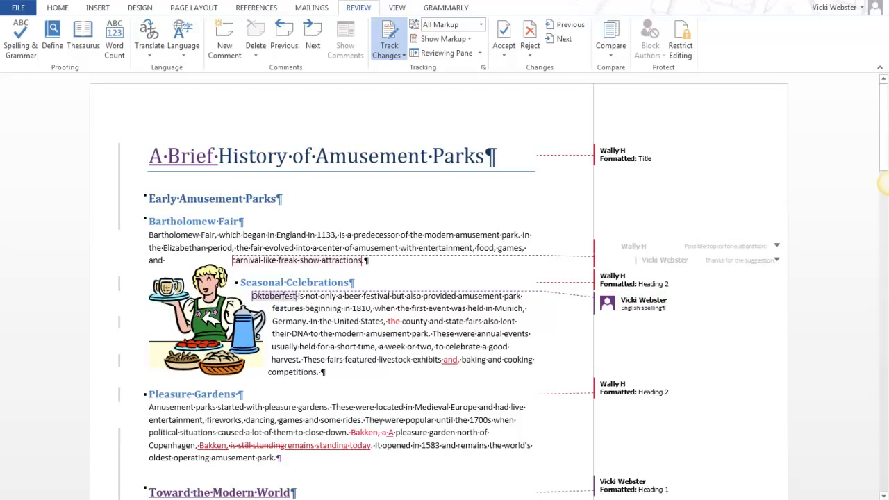
Add the comment "Classier image" to the picture beside Seasonal Celebrations and reply "Fits document tone" to it.
left_click(208, 320)
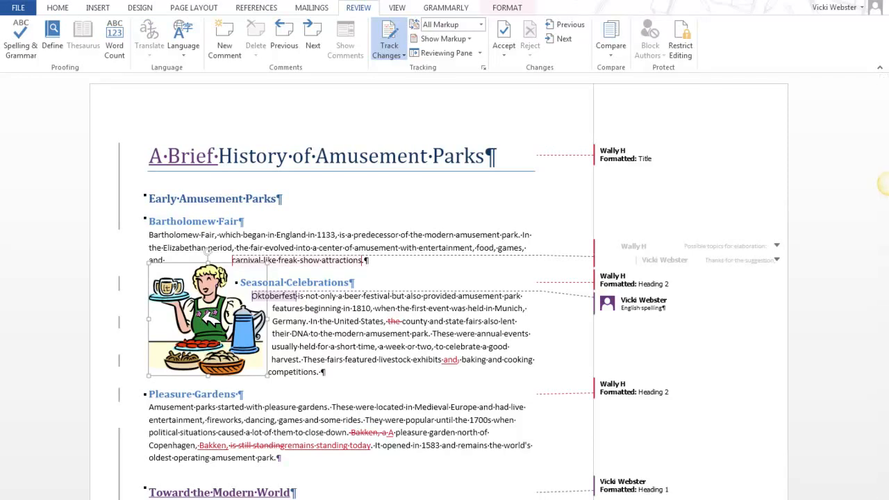
left_click(237, 40)
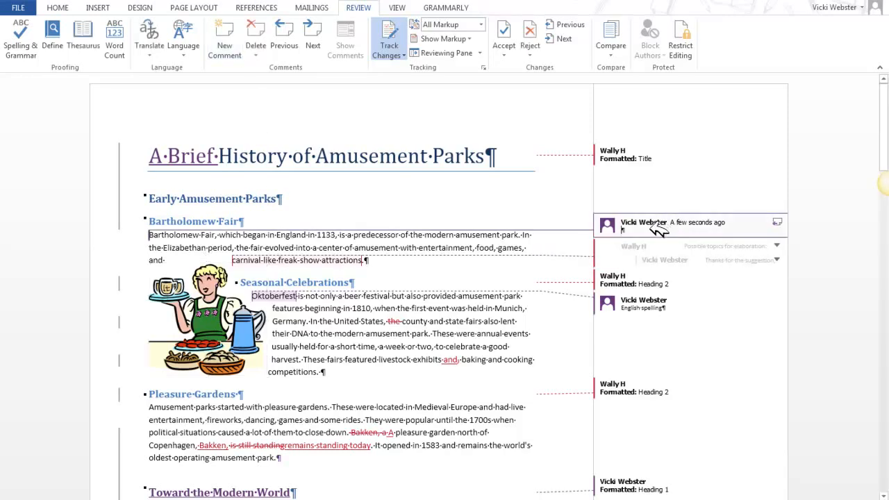
type("Classic")
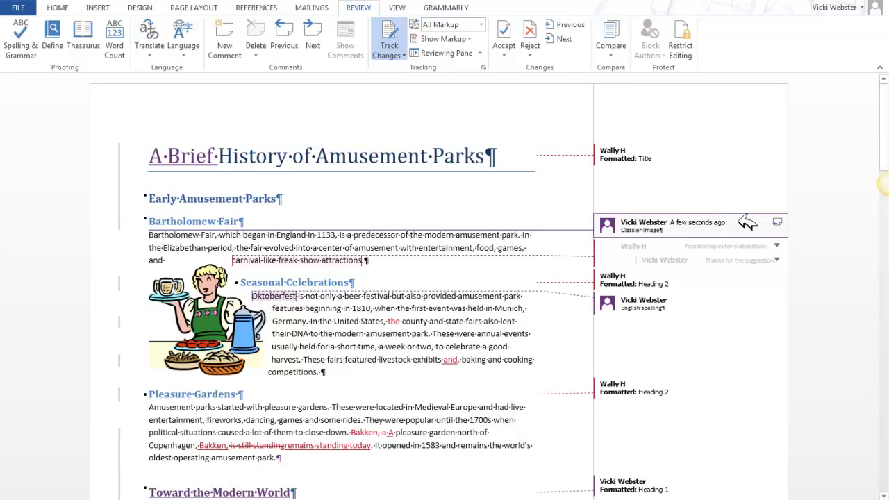
left_click(779, 222)
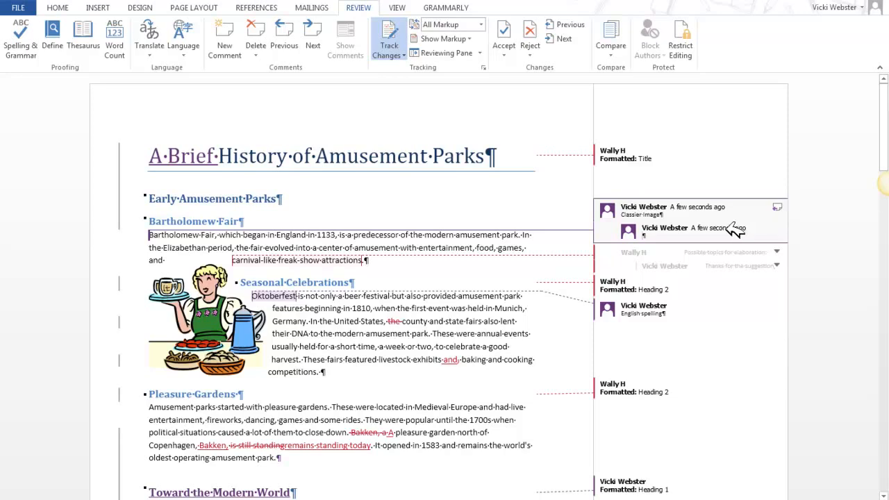
type("Fits document tone")
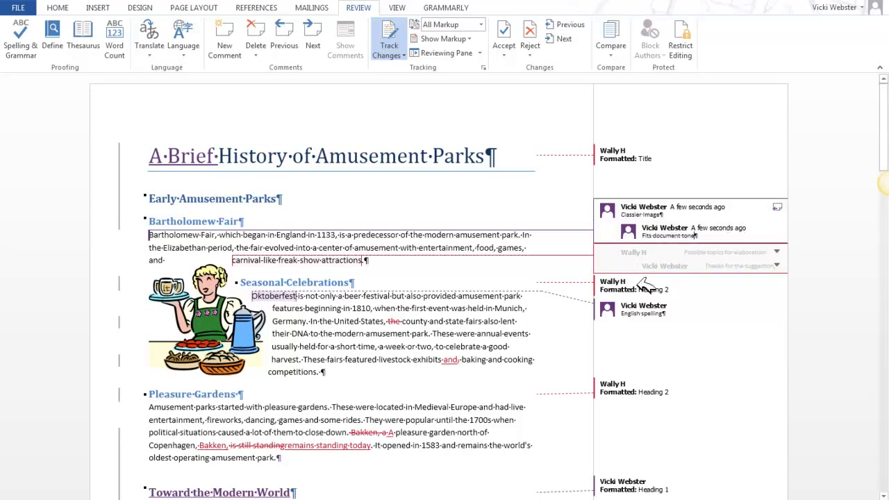
left_click(517, 368)
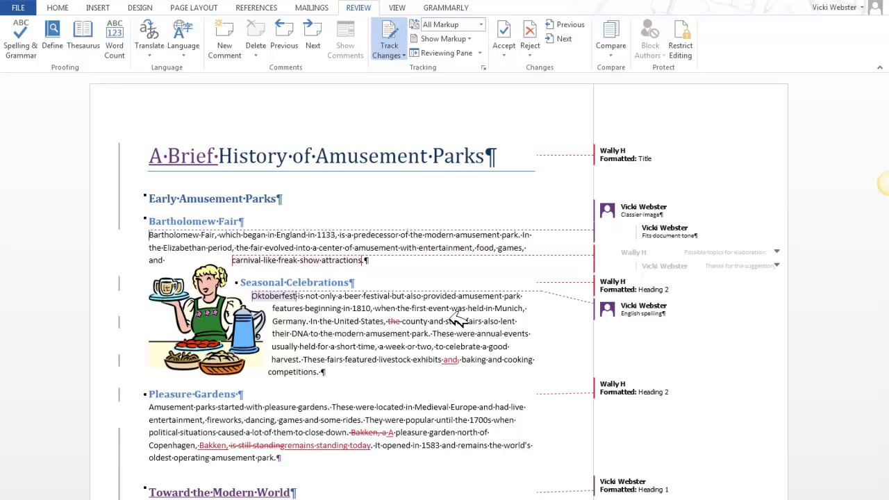
Try limiting formatting to a selection of styles, look through the allowed styles, and discard the restriction.
left_click(694, 49)
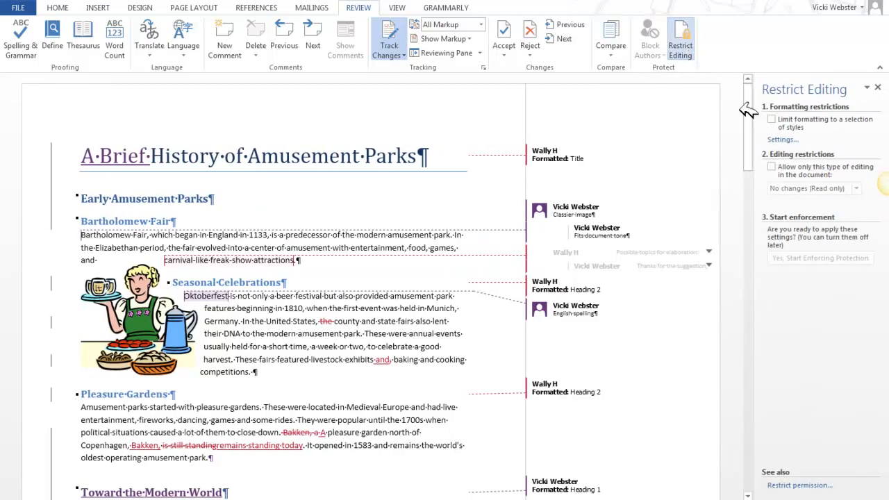
left_click(788, 139)
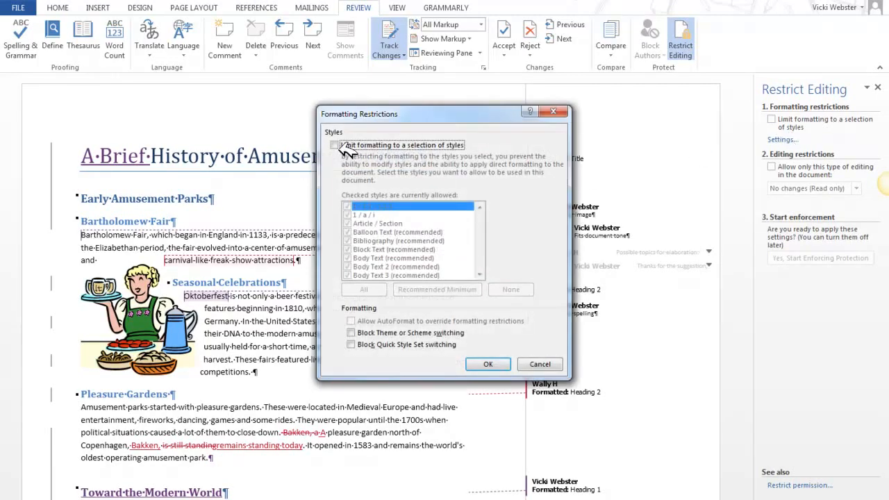
left_click(337, 146)
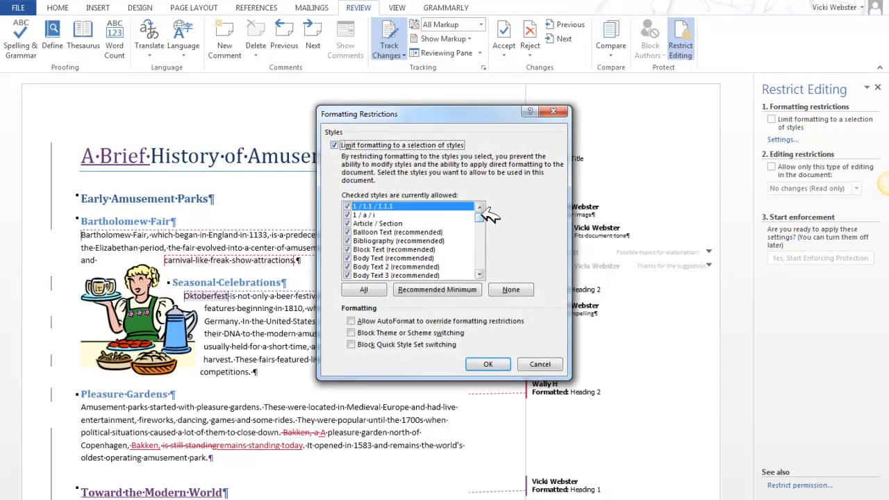
left_click_drag(489, 217, 490, 242)
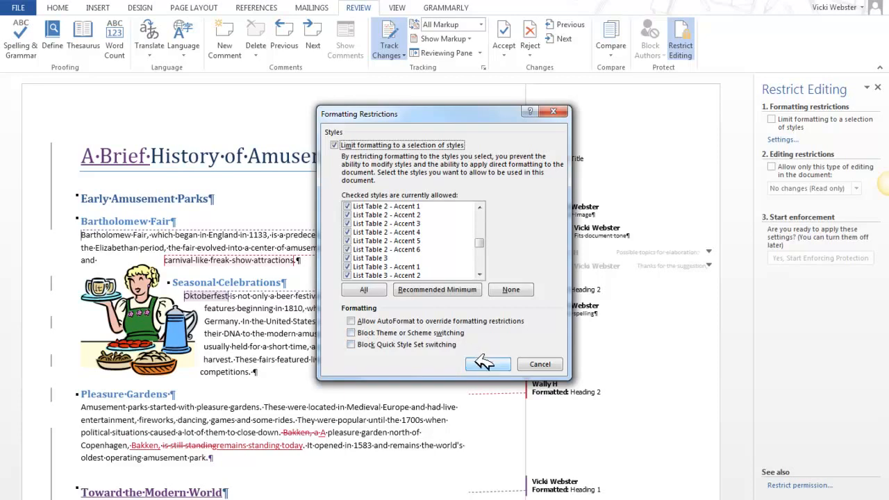
left_click(545, 365)
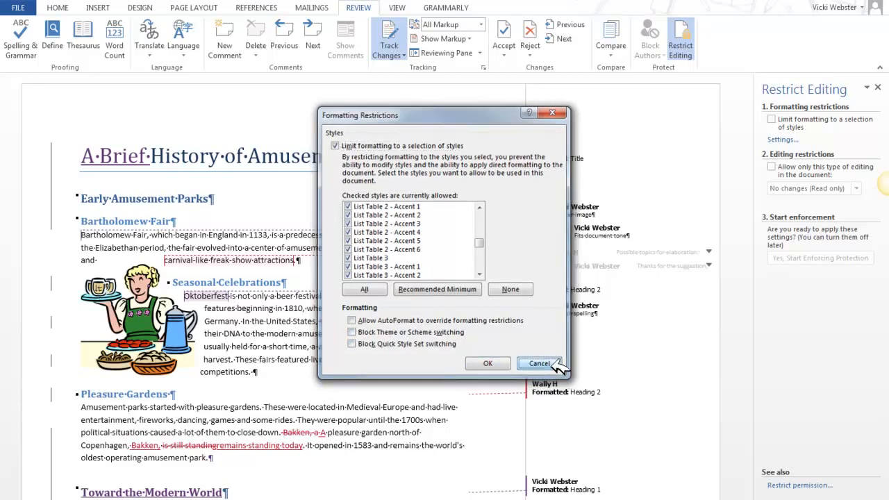
Try allowing only one type of editing, view the available restriction types, and turn the restriction off again.
left_click(773, 167)
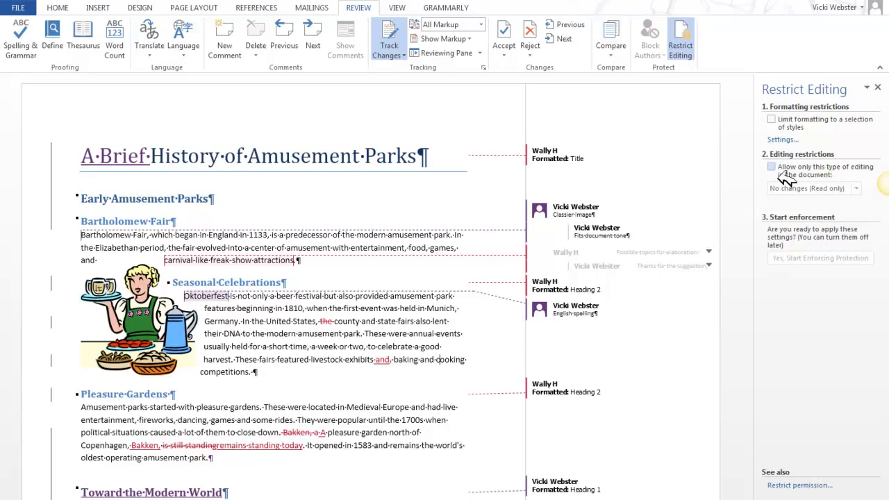
left_click(781, 171)
left_click(856, 188)
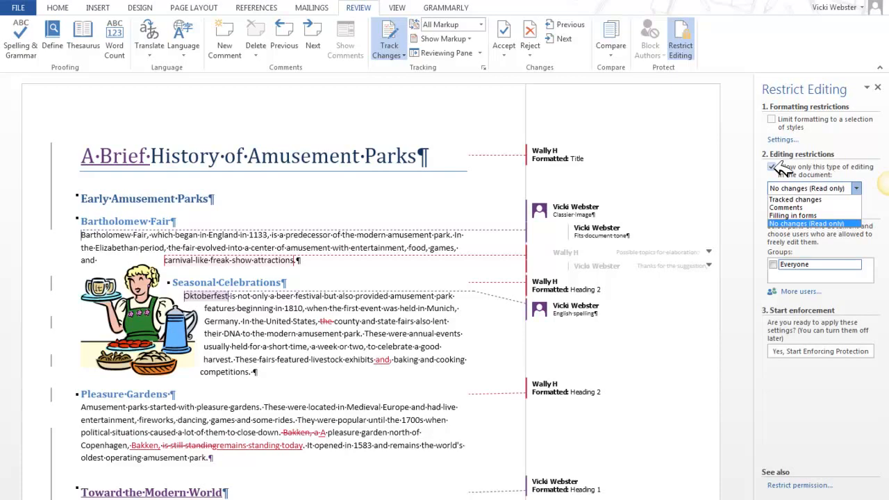
left_click(773, 163)
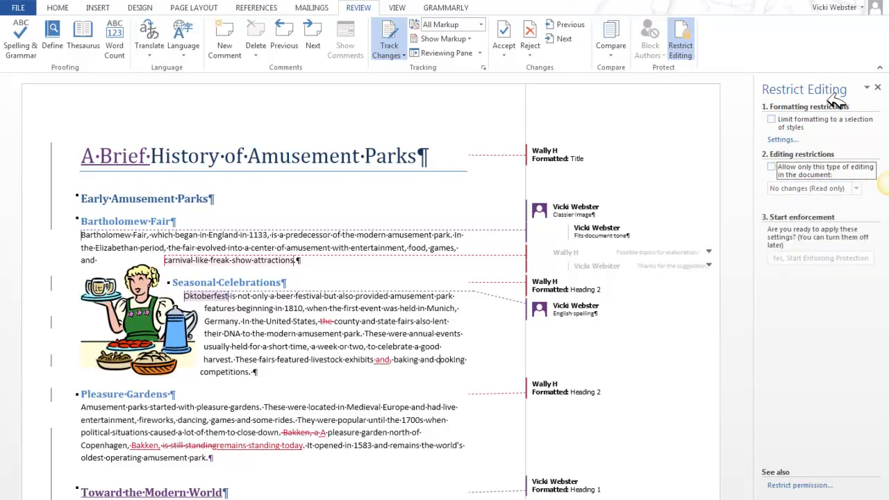
left_click(881, 85)
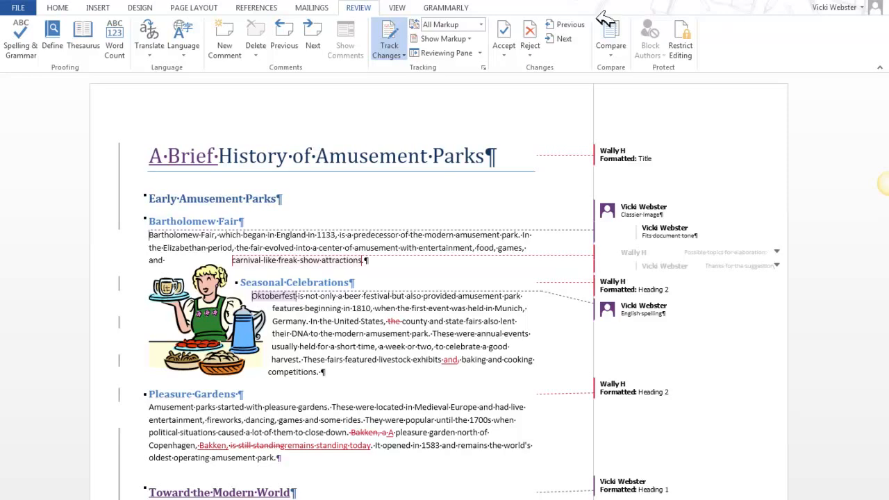
Begin comparing two document versions, choosing word0604 from the Word06lessons folder of MBA 545's Word - Lesson 6 on OneDrive as the original.
left_click(610, 54)
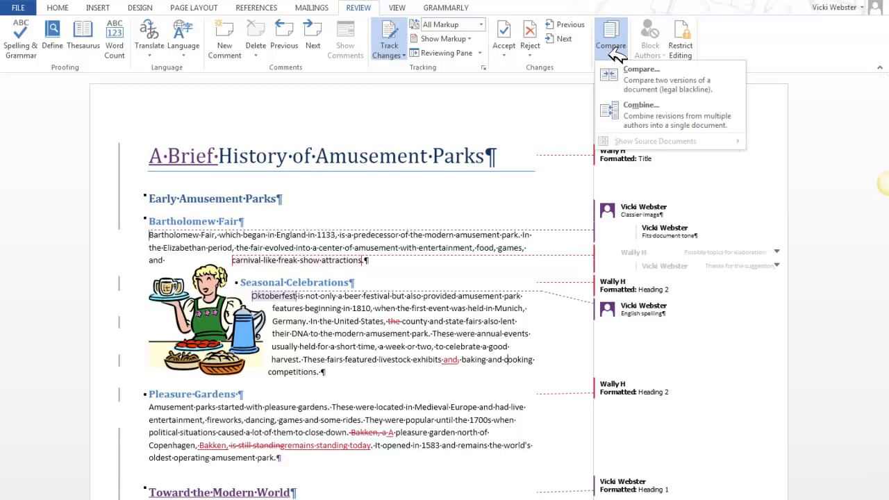
left_click(641, 81)
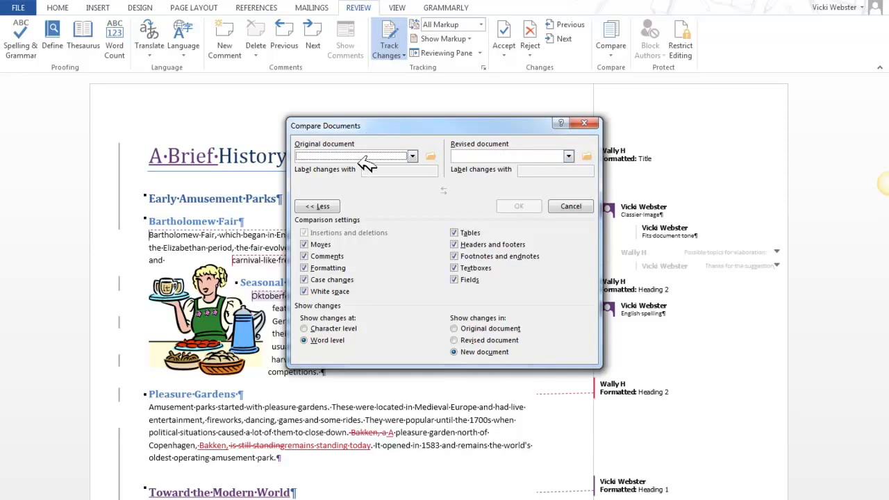
left_click(431, 156)
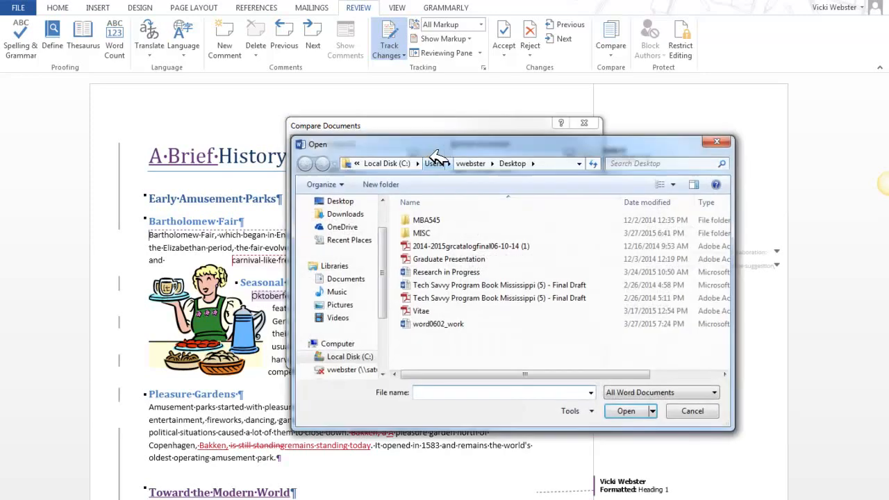
left_click(362, 229)
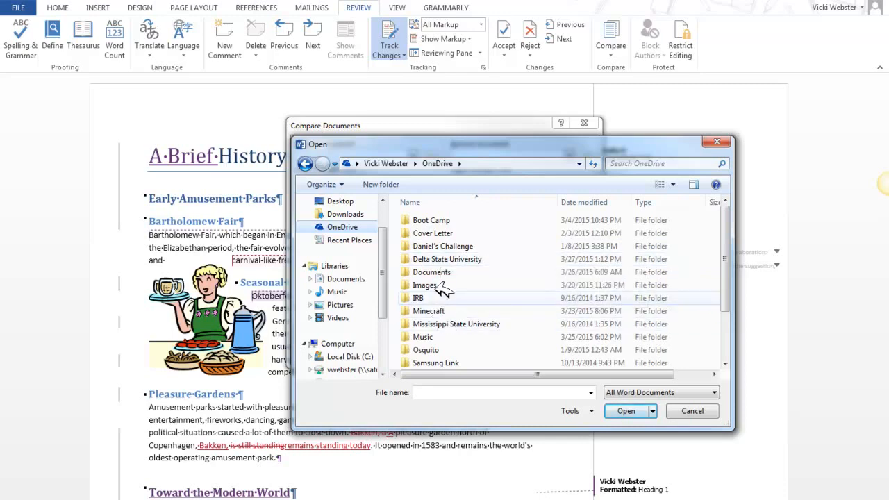
double_click(450, 258)
double_click(433, 248)
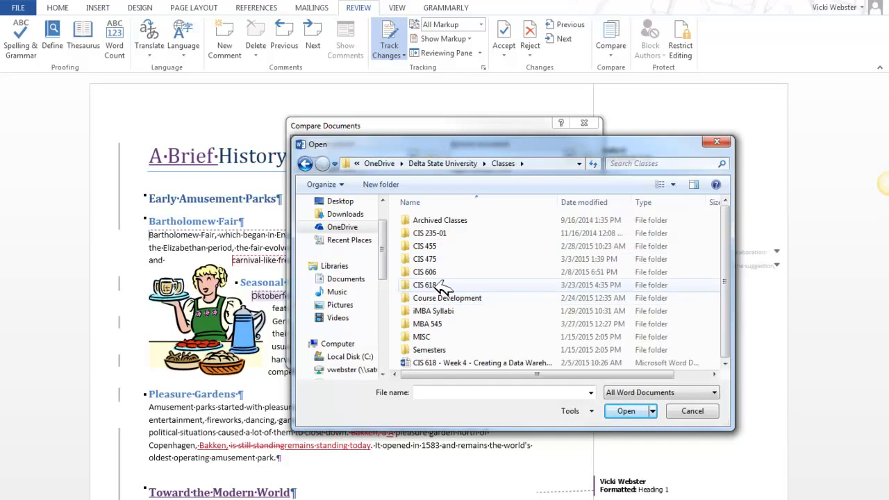
left_click(448, 274)
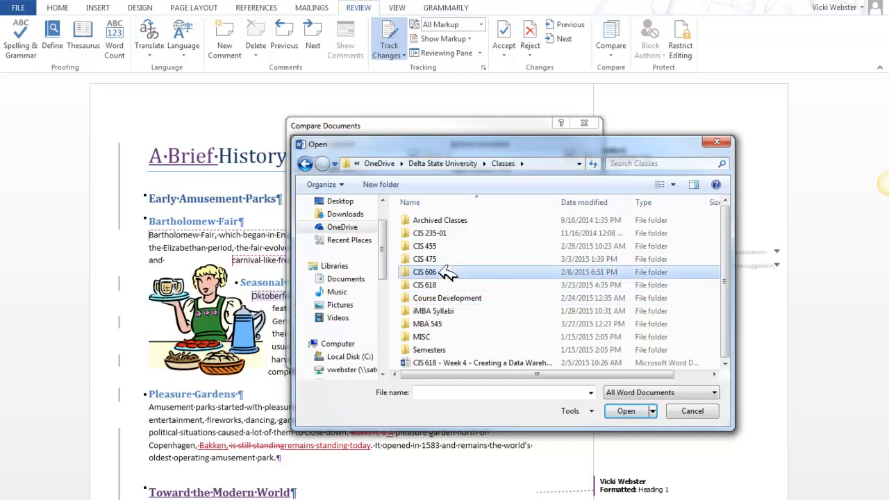
double_click(441, 324)
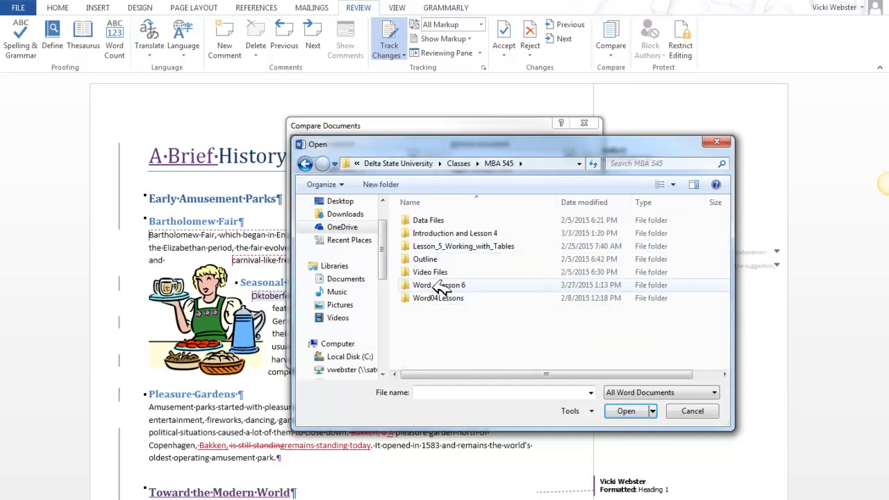
left_click(452, 285)
double_click(453, 286)
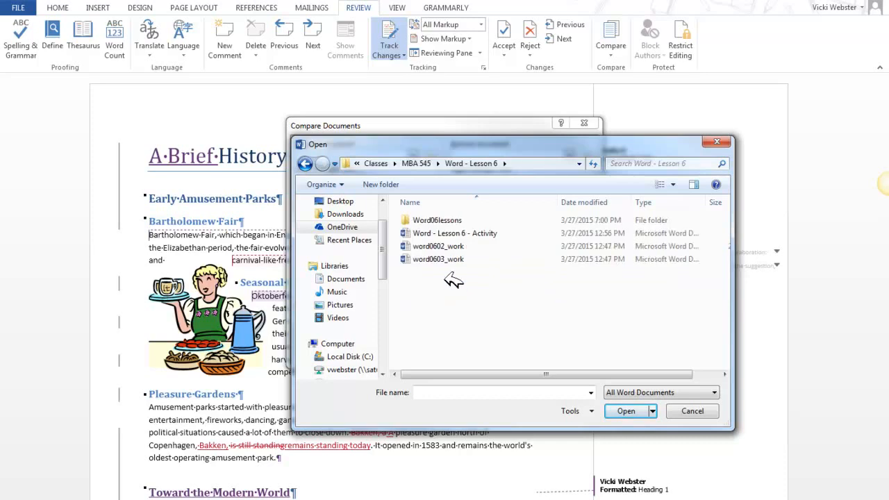
double_click(431, 220)
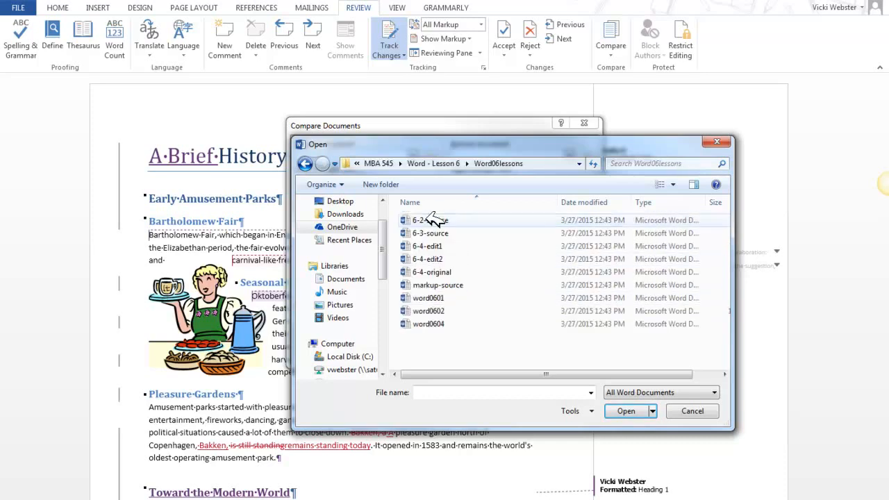
double_click(438, 324)
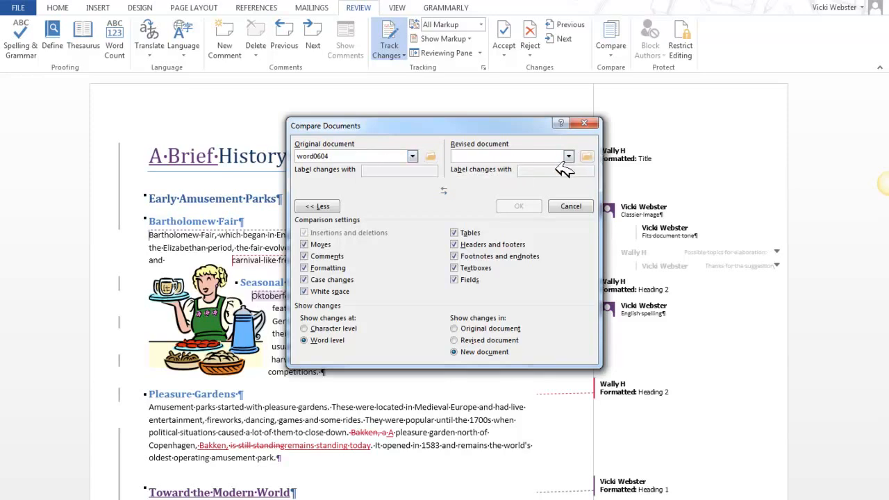
Choose word0602_work from the Desktop as the revised document for the comparison.
left_click(587, 156)
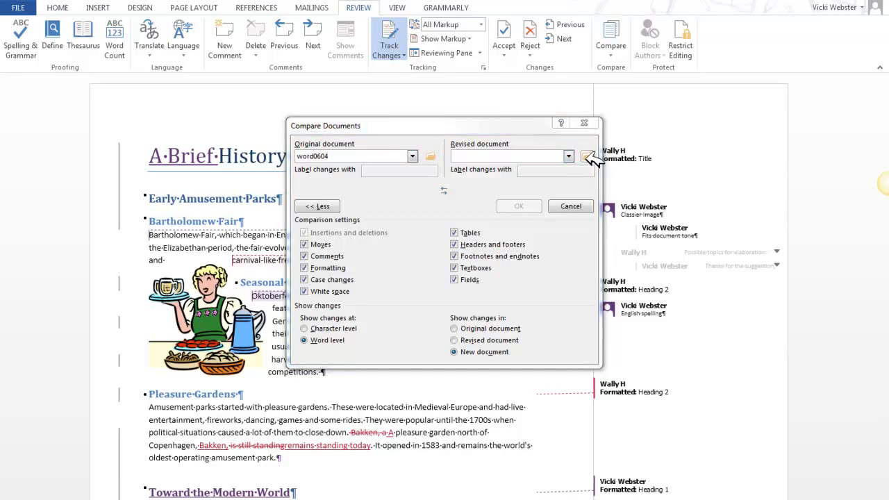
left_click(348, 201)
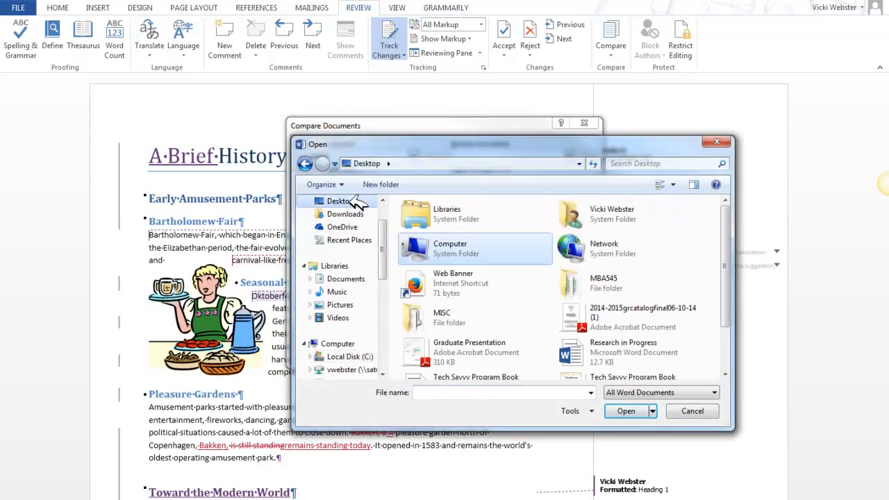
left_click_drag(728, 291, 727, 331)
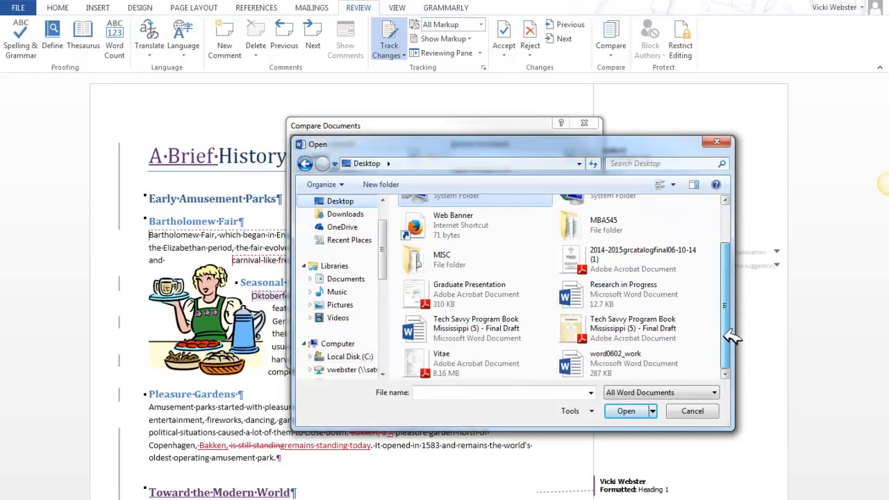
left_click(632, 358)
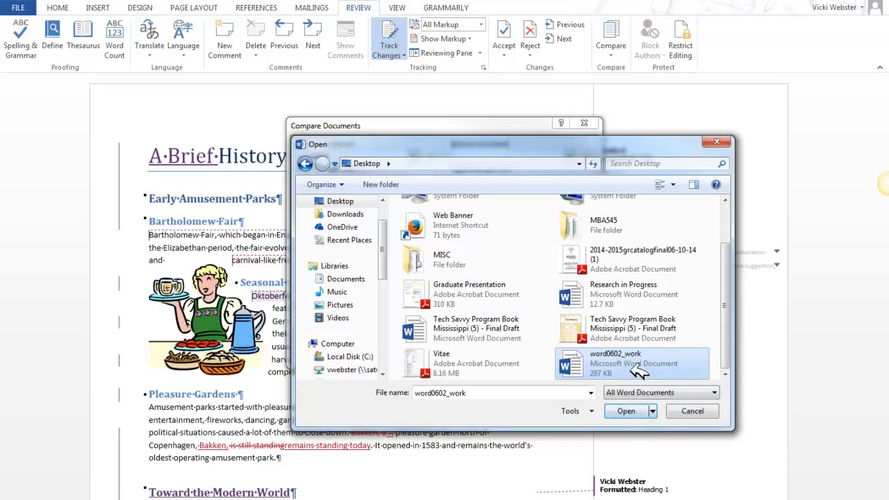
left_click(642, 410)
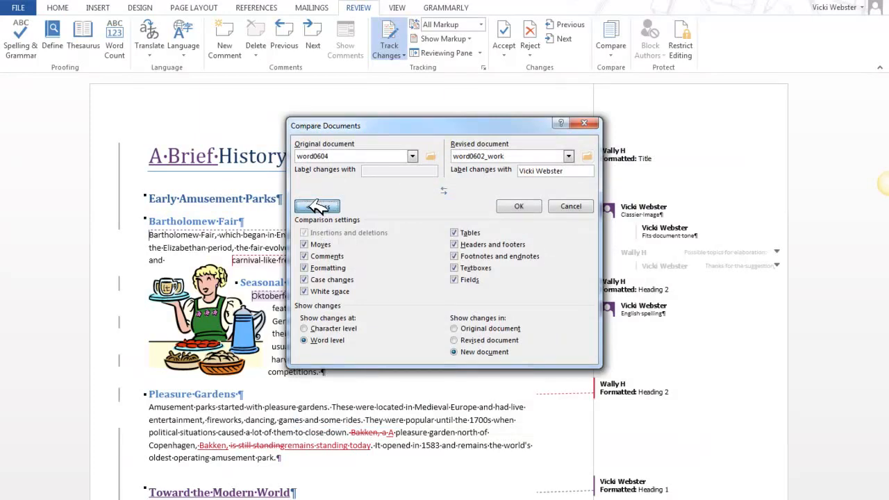
Run the comparison at word level into a new document, treating existing tracked changes as accepted.
left_click(317, 206)
left_click(318, 206)
left_click(317, 207)
left_click(317, 207)
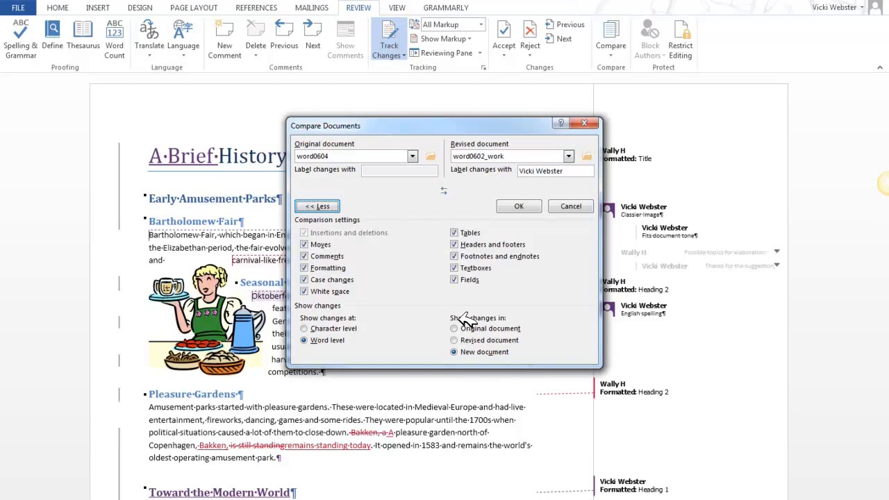
left_click(519, 206)
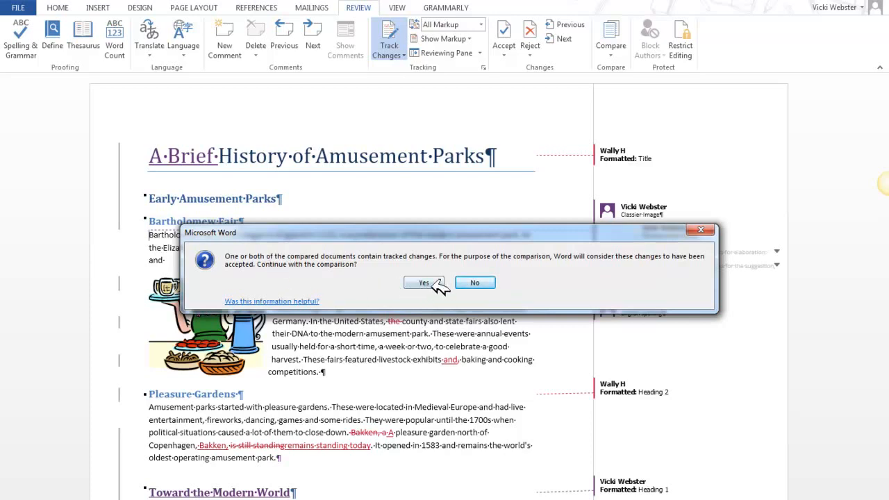
left_click(425, 283)
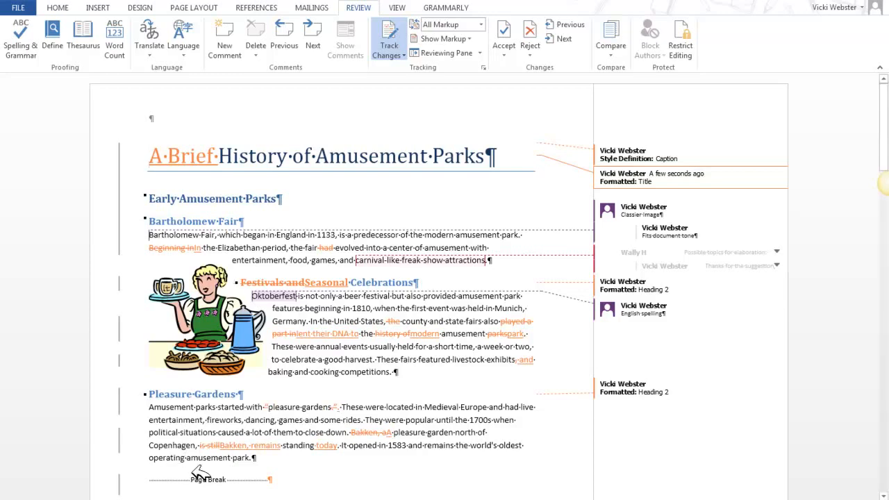
Check the open document windows and view the comparison result in Document1.
left_click(171, 499)
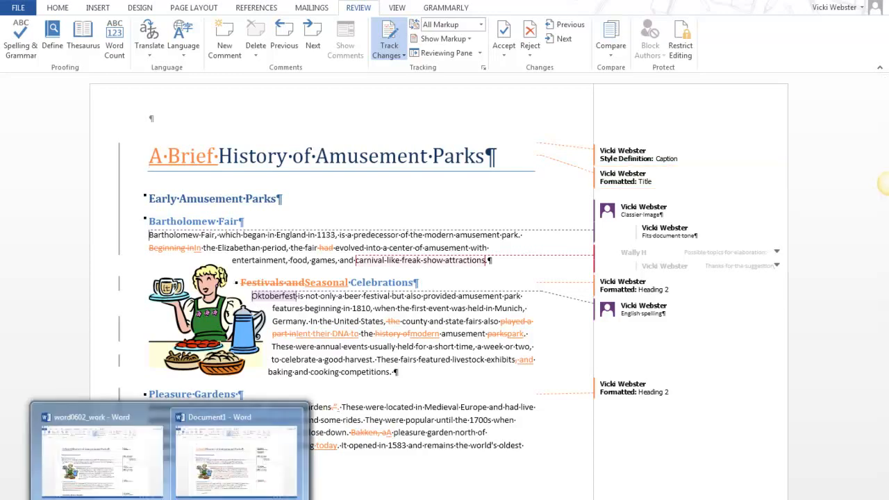
left_click(199, 457)
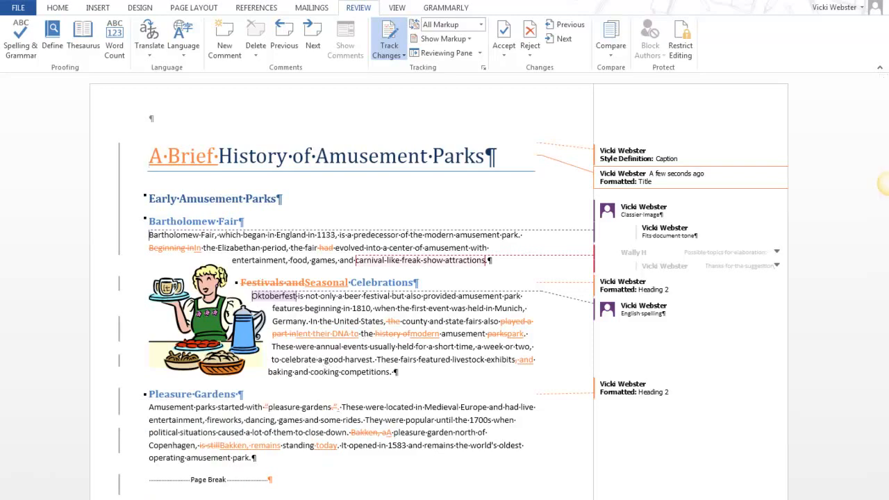
mouse_move(171, 499)
left_click(398, 335)
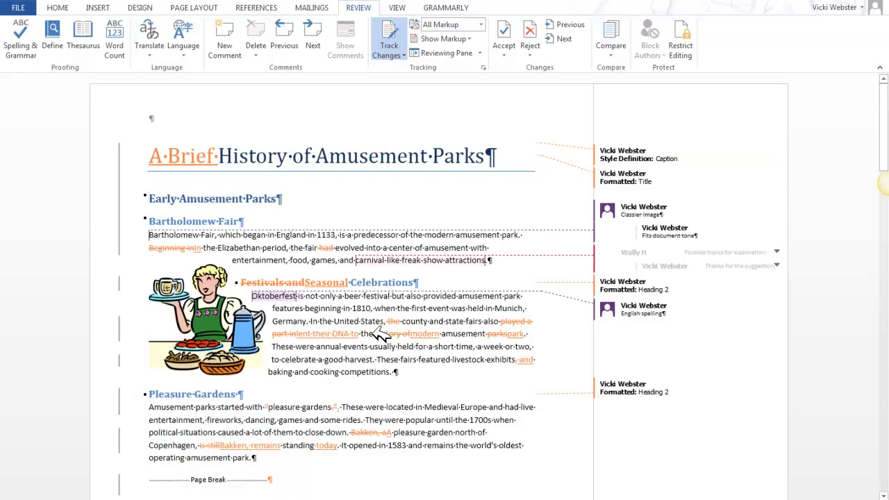
Show both the original and revised source documents alongside the comparison in Document1, and close the Revisions pane.
mouse_move(208, 499)
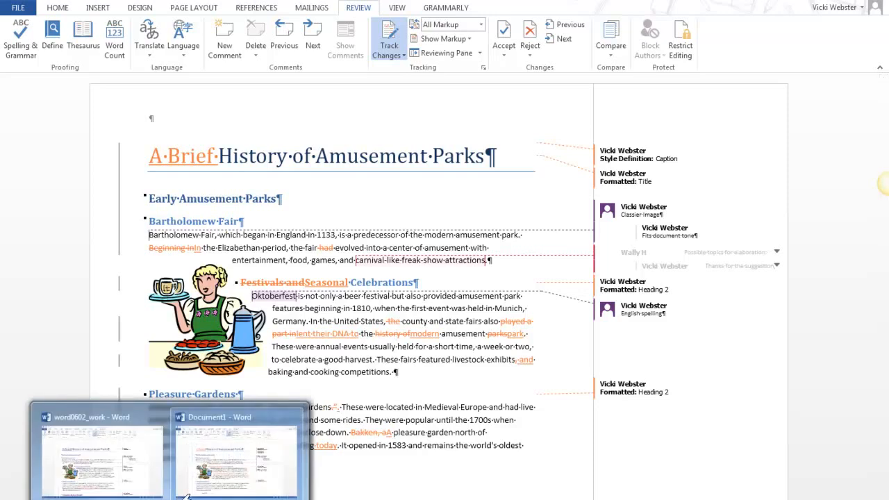
left_click(216, 472)
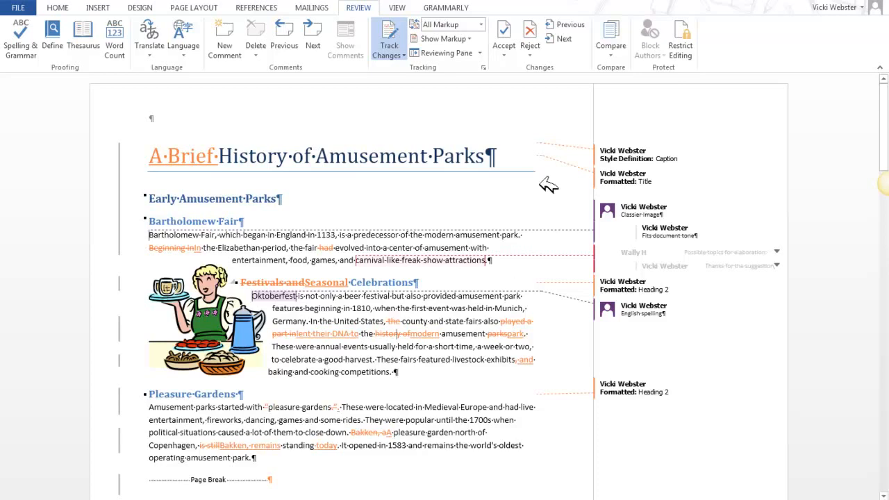
left_click(613, 54)
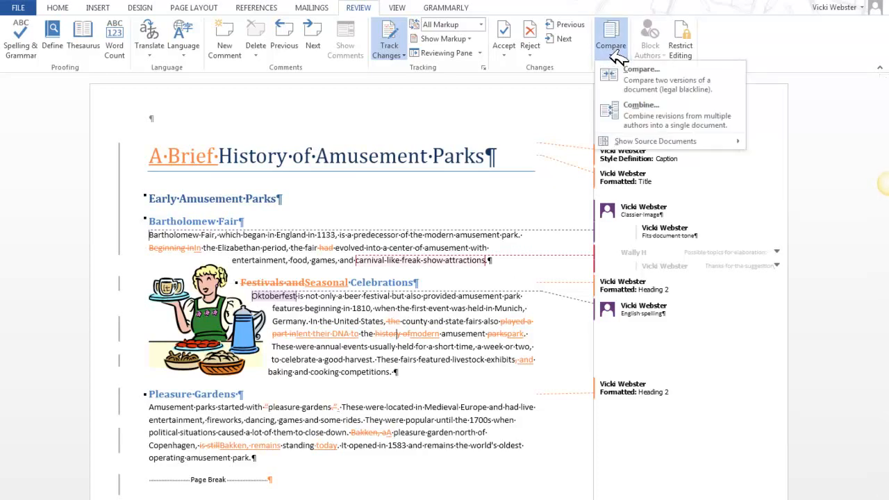
mouse_move(649, 141)
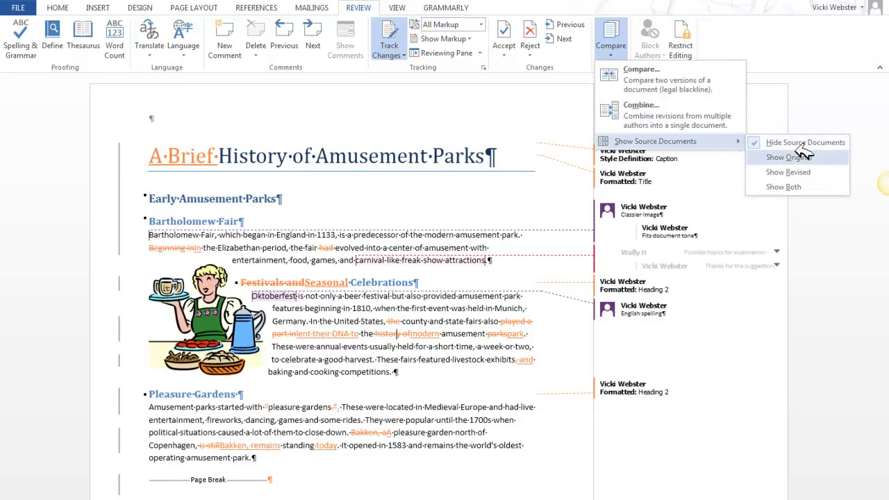
left_click(795, 187)
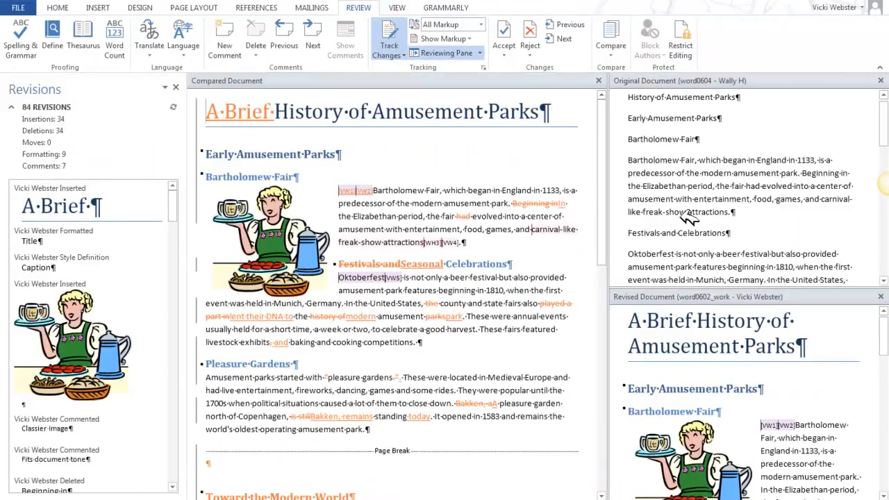
left_click(177, 86)
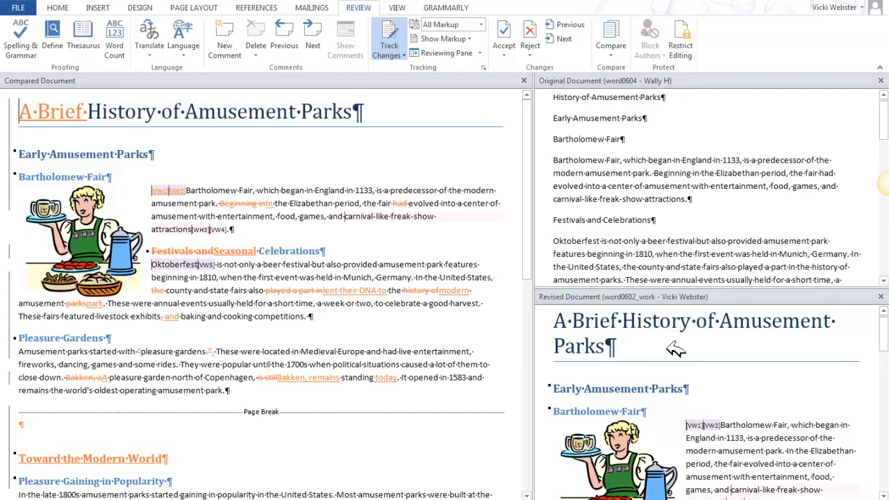
Examine the compared, original and revised documents side by side, from the Bartholomew Fair section through the Toward the Modern World section.
scroll(734, 383, "down", 1)
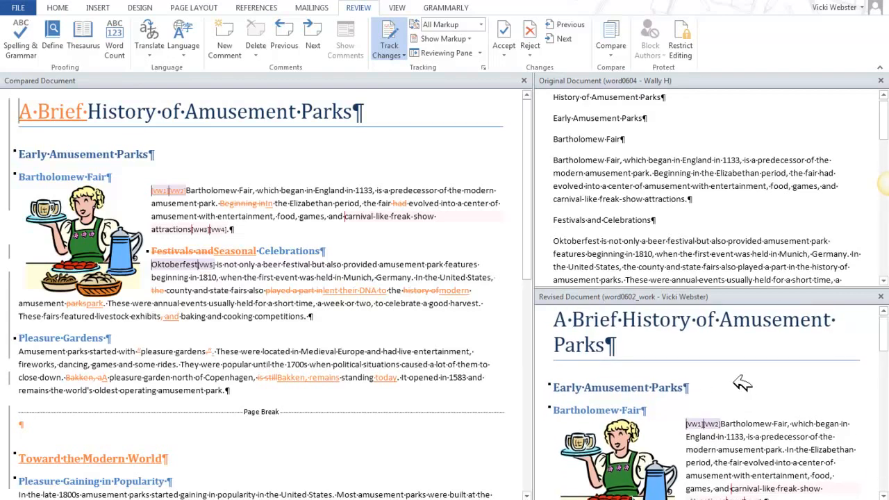
scroll(739, 379, "down", 1)
scroll(734, 369, "up", 1)
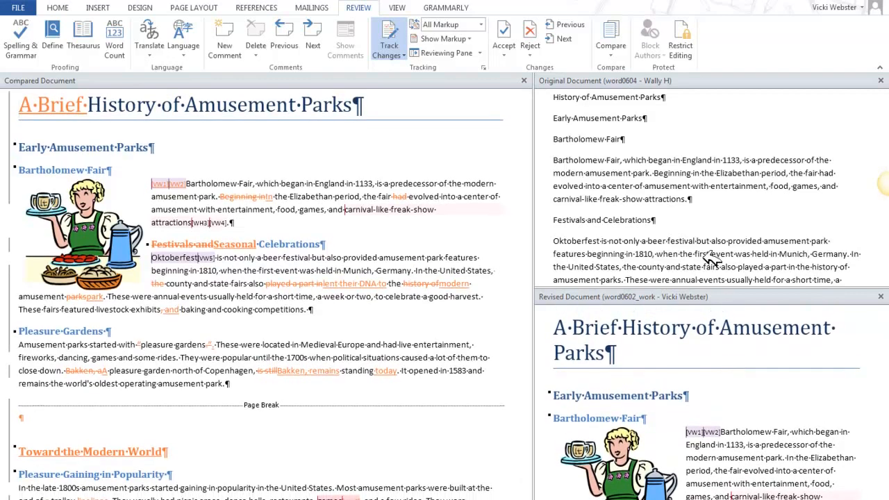
left_click(706, 274)
scroll(738, 374, "down", 1)
scroll(745, 374, "down", 1)
scroll(746, 374, "up", 1)
scroll(746, 374, "down", 1)
scroll(749, 371, "up", 1)
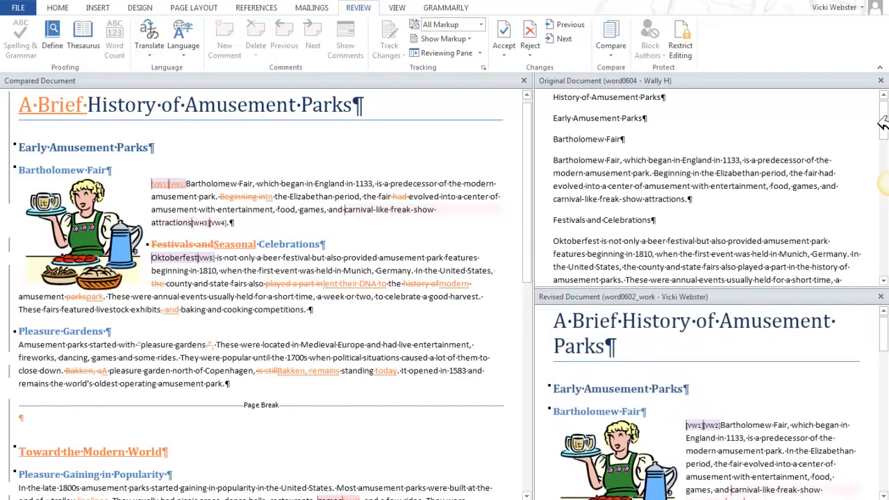
scroll(826, 167, "down", 4)
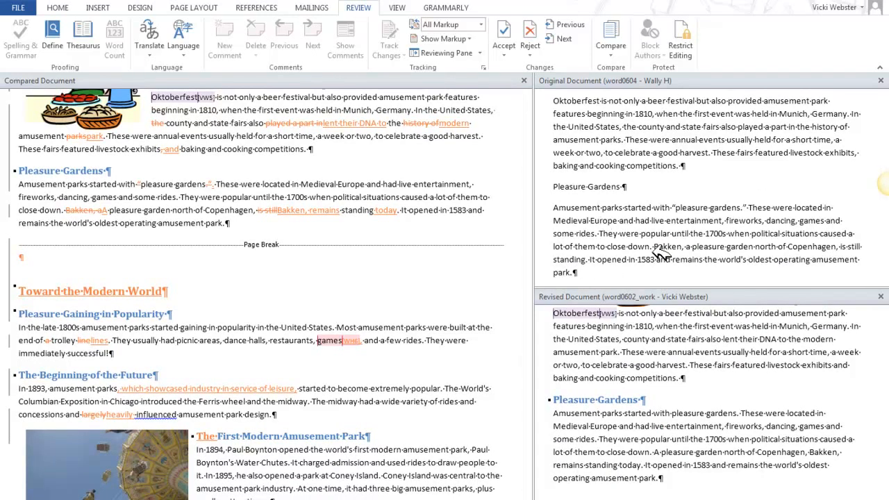
scroll(653, 258, "down", 4)
scroll(653, 258, "down", 6)
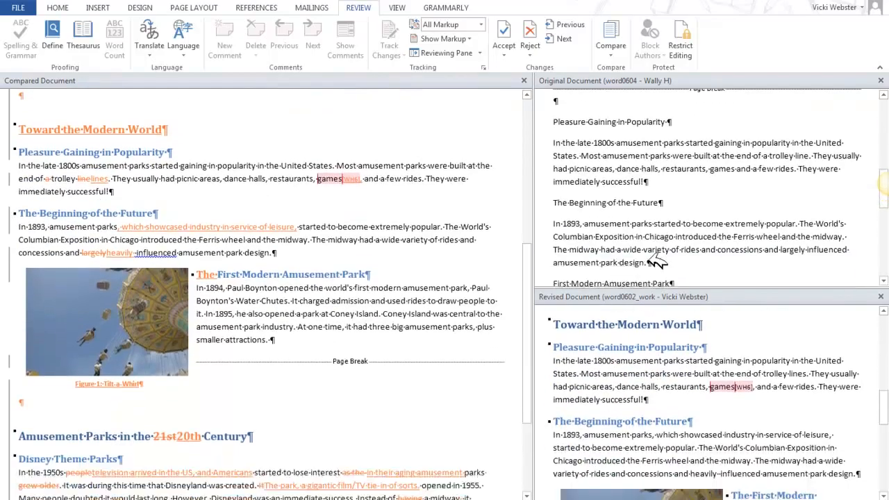
scroll(656, 262, "up", 8)
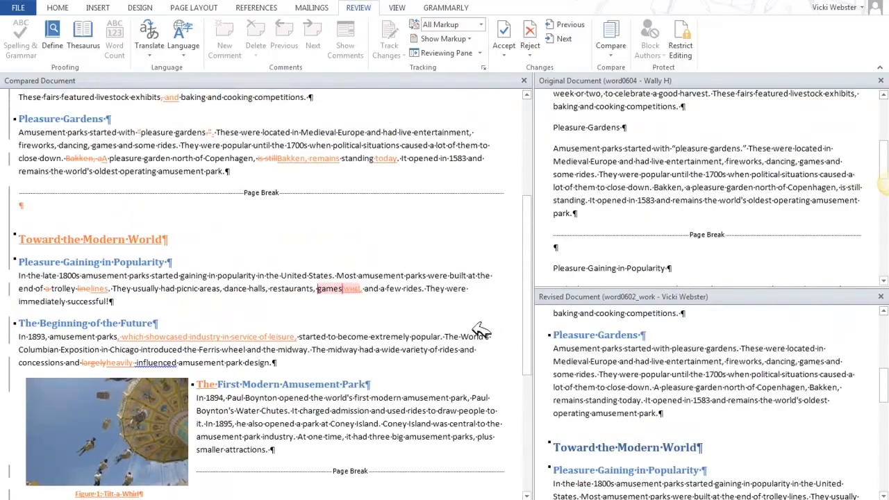
scroll(479, 323, "up", 1)
scroll(422, 341, "up", 6)
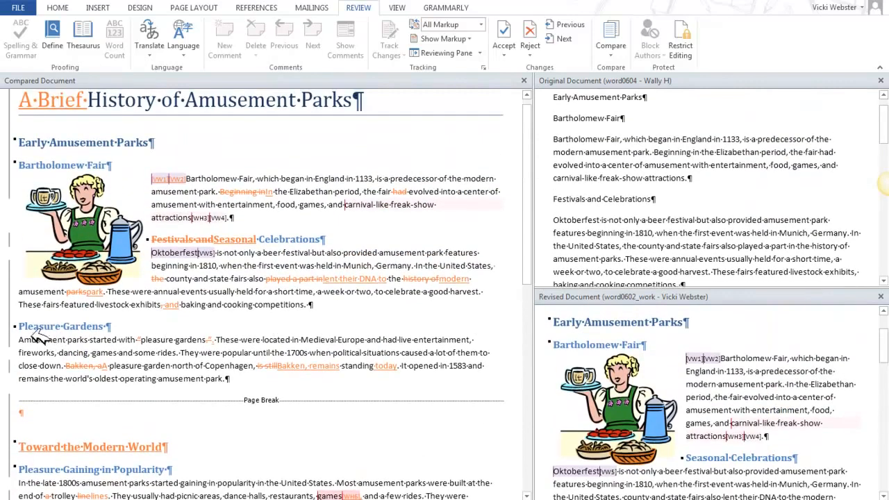
Check how the phrase "pleasure gardens" in the Pleasure Gardens section differs between the compared, original and revised documents.
left_click(135, 335)
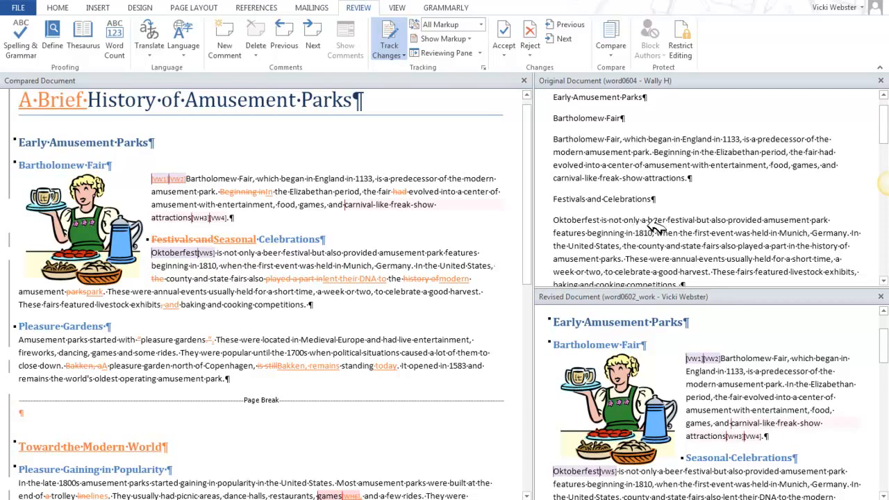
scroll(657, 226, "down", 3)
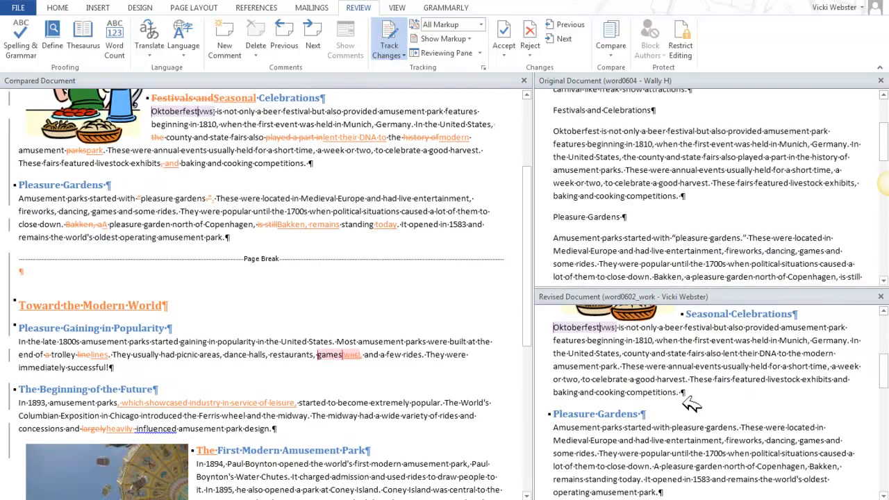
left_click(714, 390)
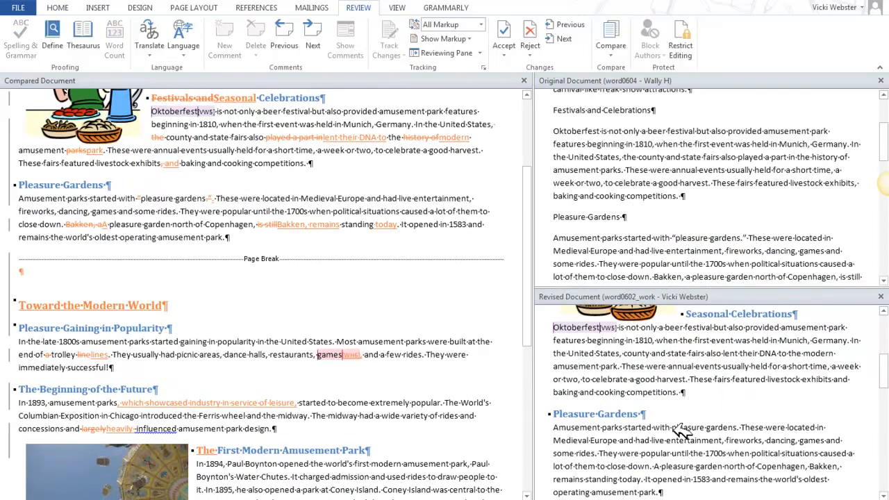
left_click_drag(672, 427, 737, 426)
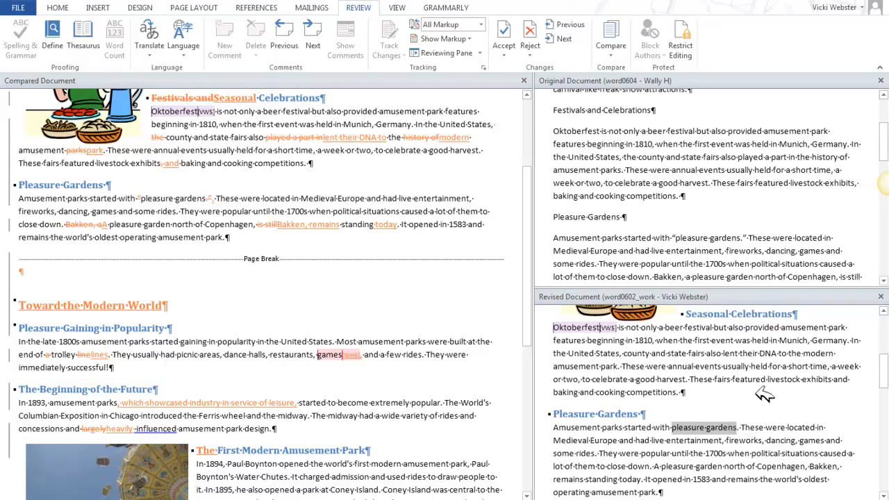
left_click(766, 271)
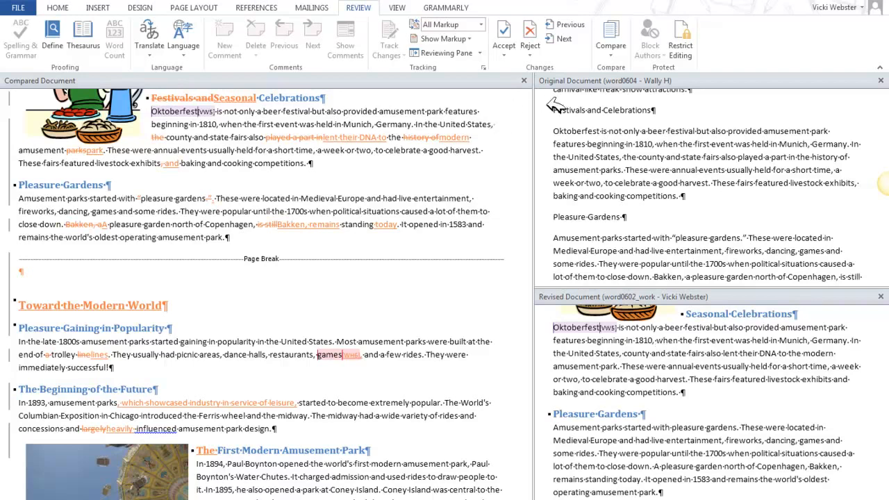
Close the side-by-side comparison view and close the comparison result document without saving it.
left_click(614, 52)
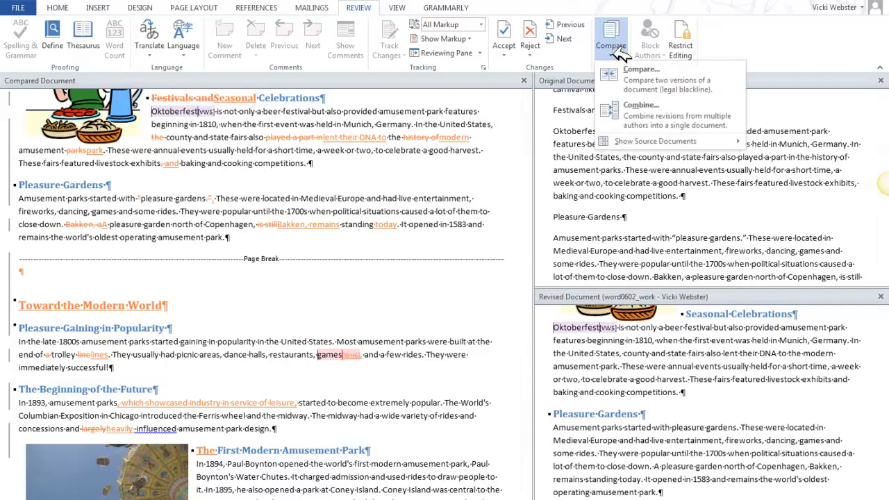
left_click(629, 200)
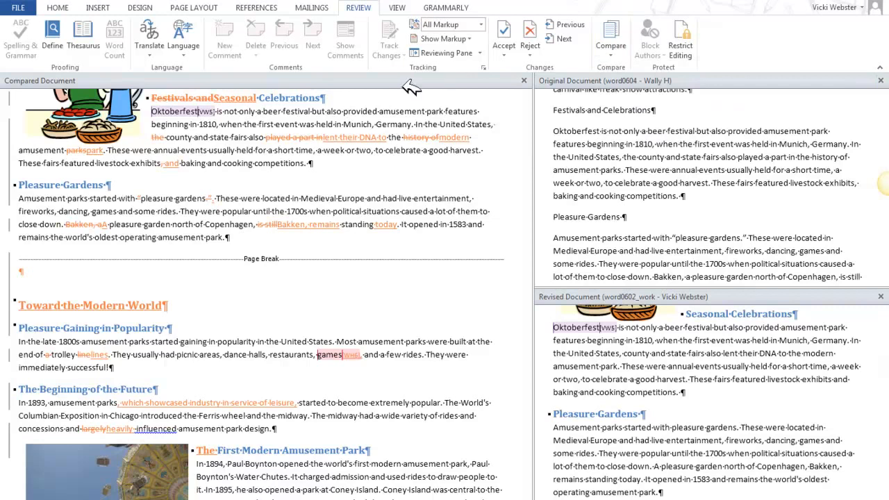
left_click(524, 81)
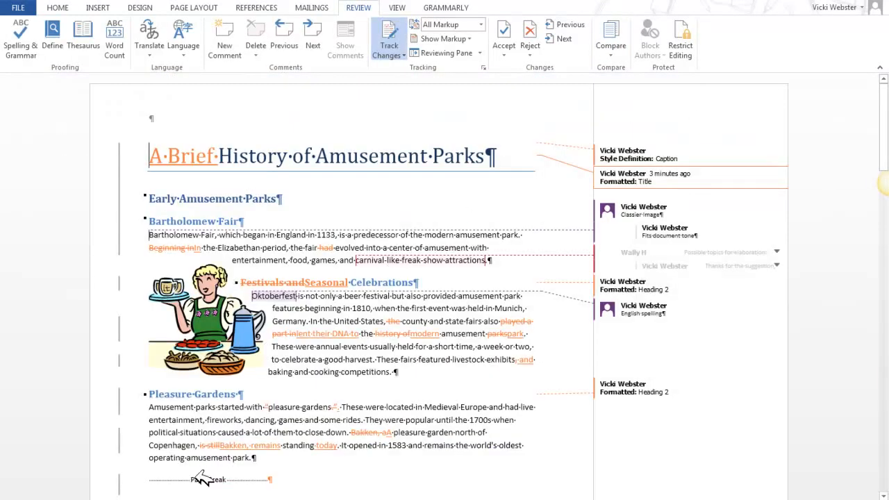
mouse_move(209, 498)
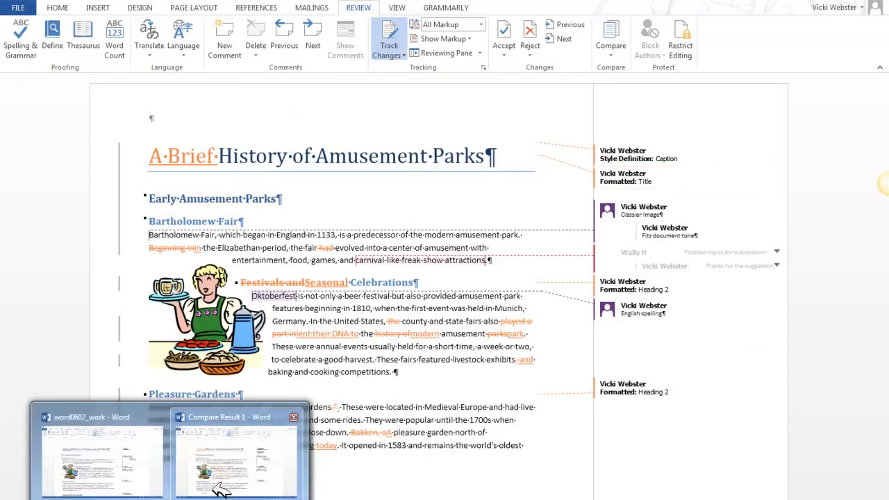
left_click(229, 478)
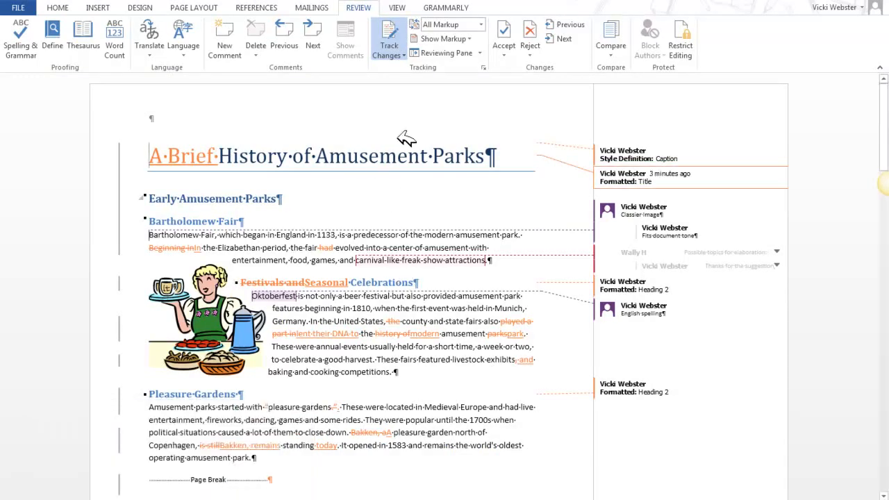
key("ctrl+w")
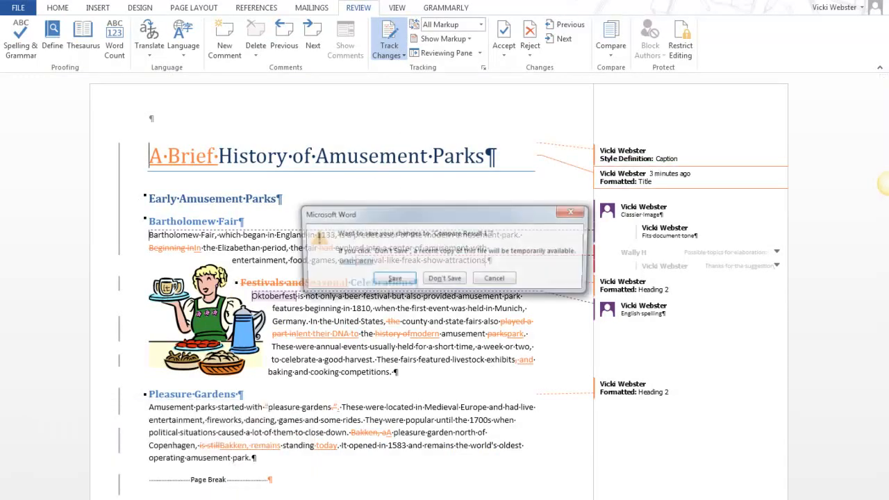
left_click(424, 278)
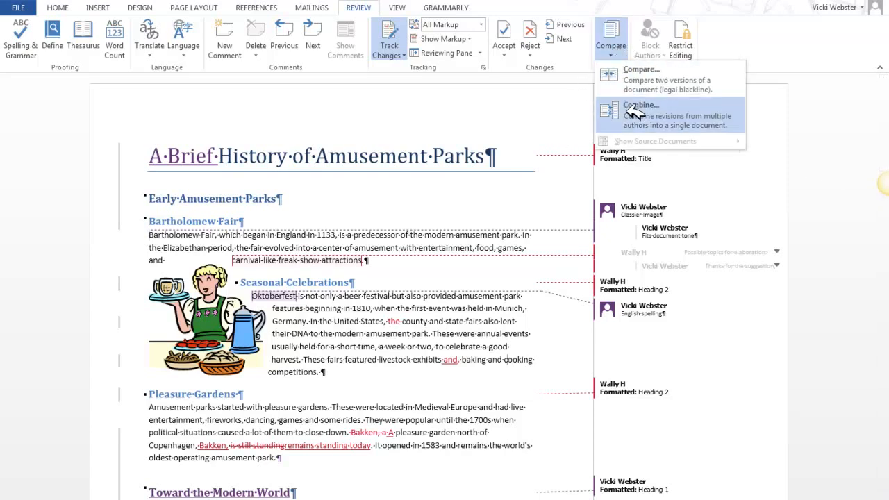
Begin combining revisions, choosing word0604 from the Word06lessons folder of MBA 545's Word - Lesson 6 on OneDrive as the original document.
left_click(638, 109)
left_click(432, 156)
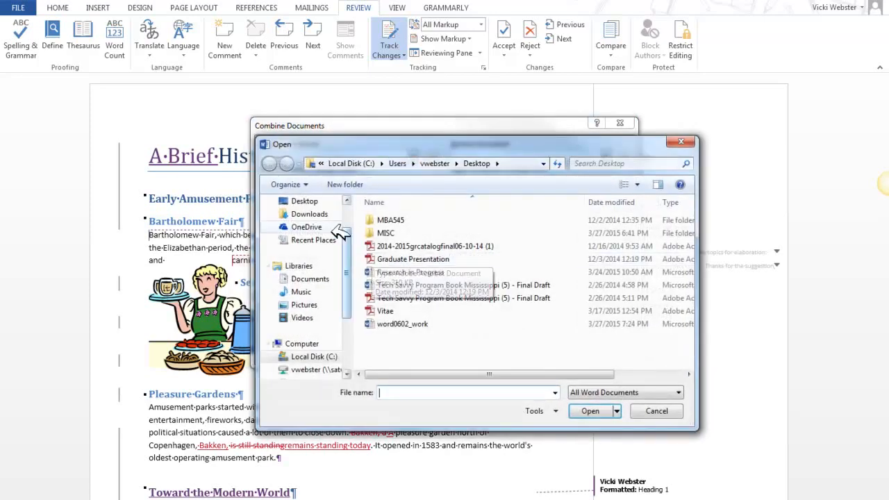
left_click(312, 226)
double_click(400, 259)
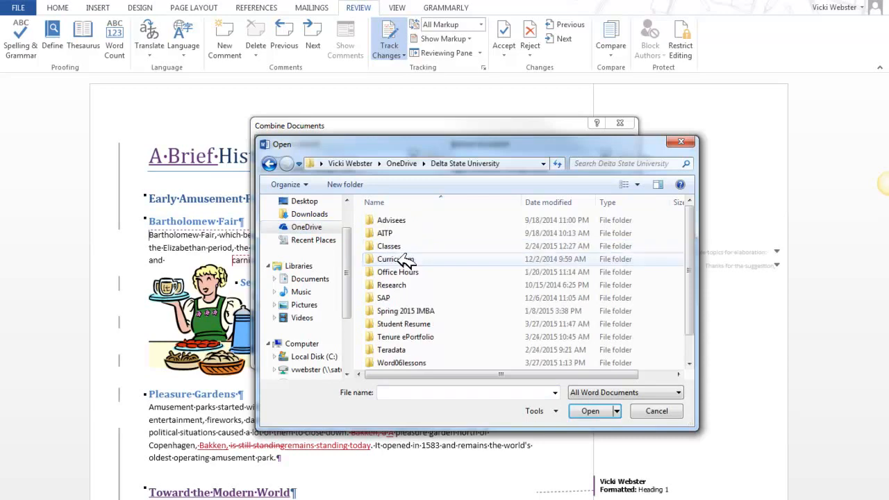
double_click(400, 247)
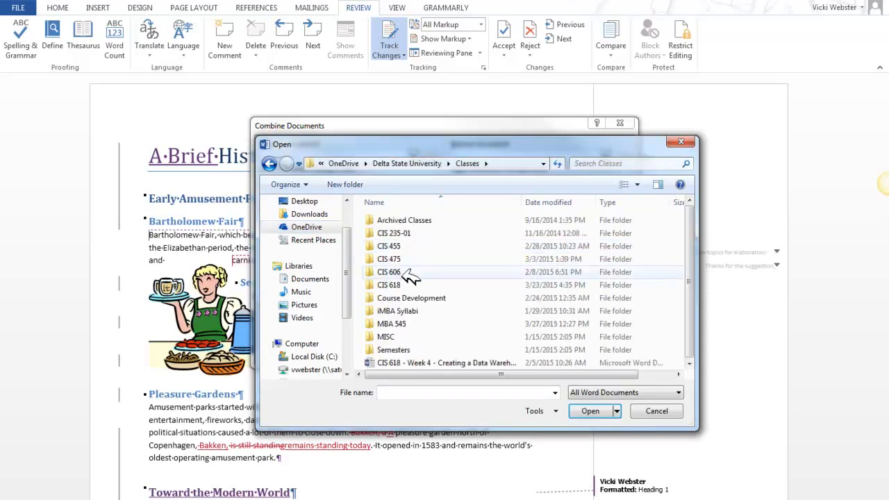
double_click(413, 323)
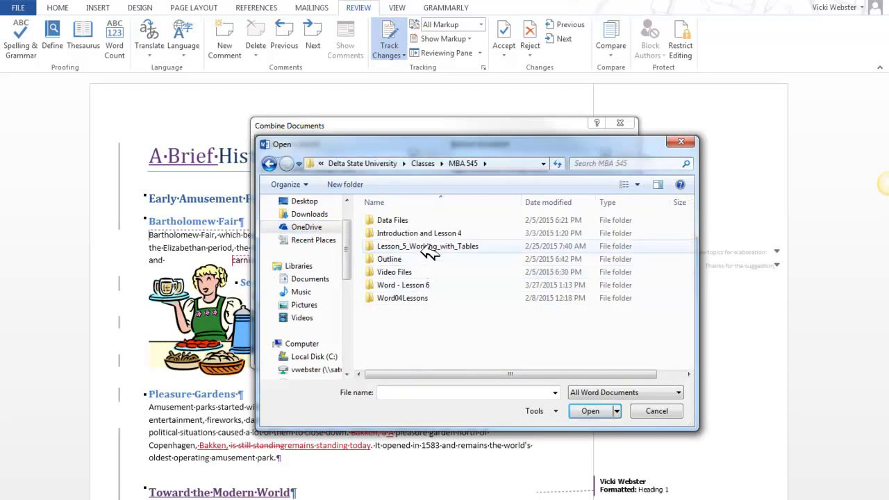
double_click(421, 285)
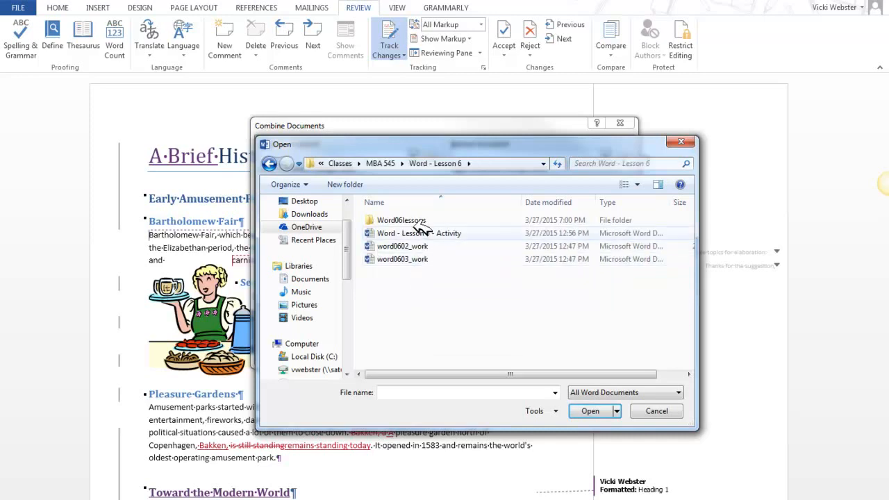
double_click(422, 221)
double_click(411, 323)
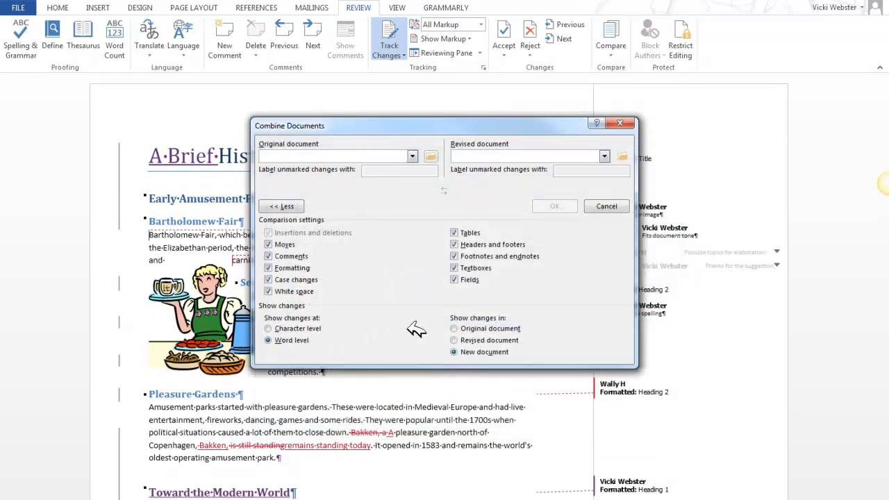
Choose word0602_work from the Desktop as the revised document for the combination.
left_click(623, 156)
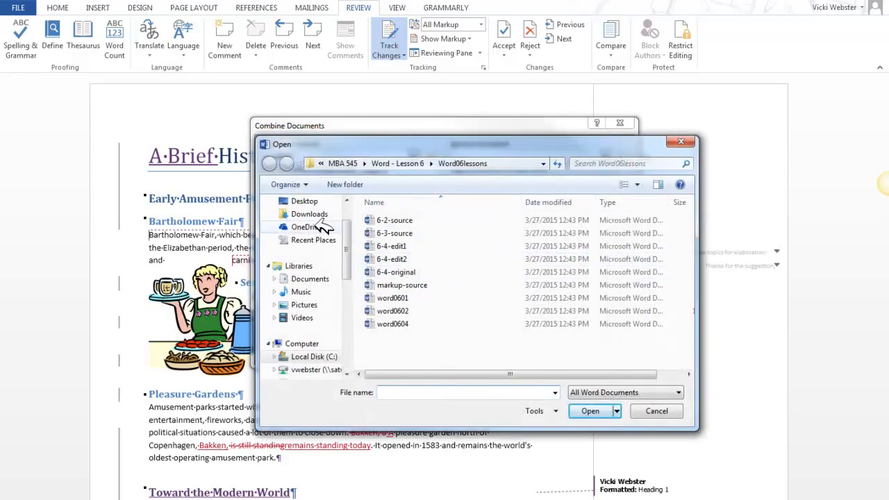
left_click(321, 204)
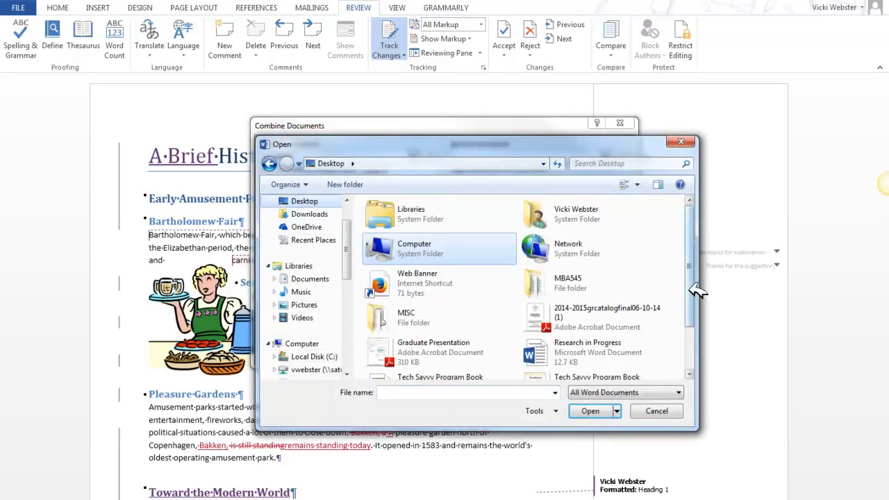
left_click_drag(693, 294, 695, 330)
left_click(622, 368)
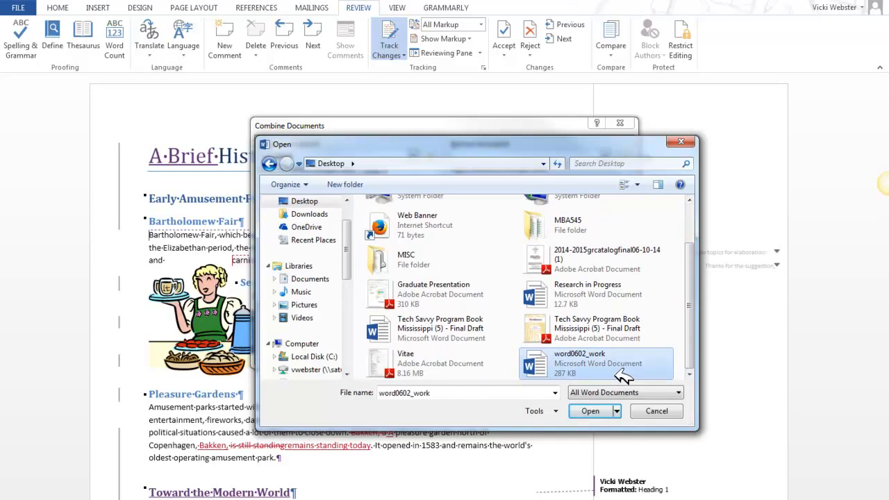
left_click(610, 410)
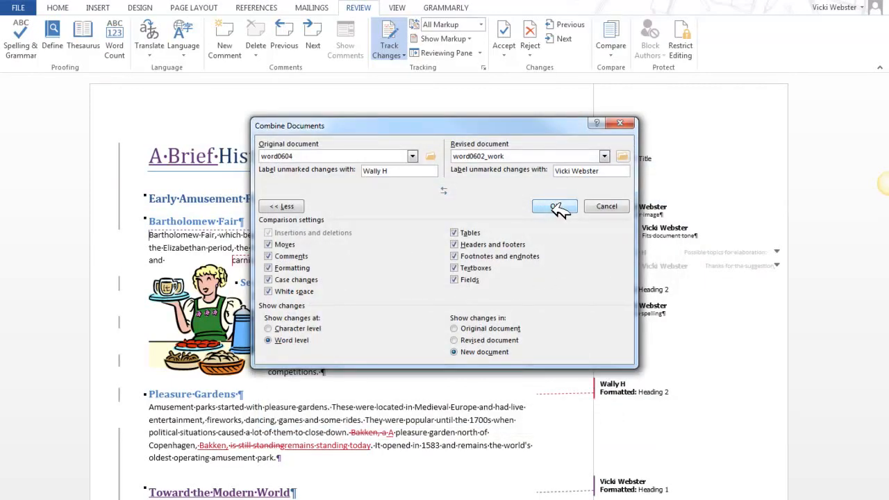
Combine the two documents, keeping formatting changes from word0604, and display both source documents alongside the combined result.
left_click(556, 207)
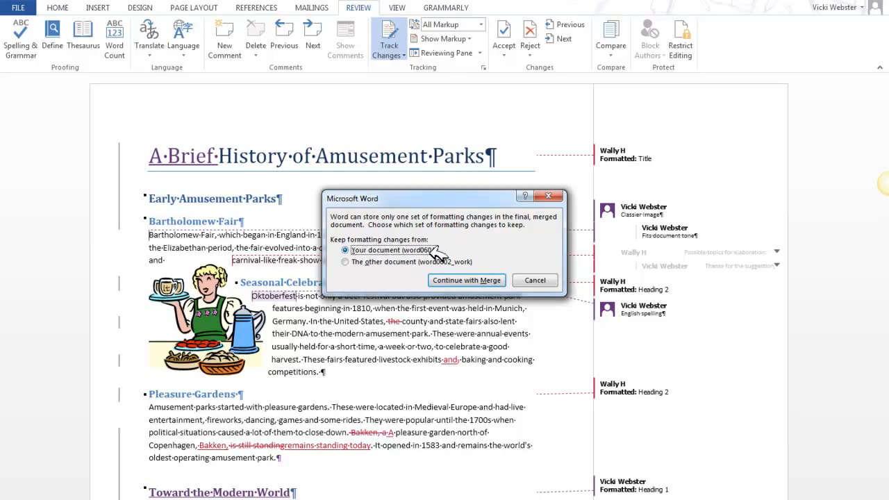
left_click(461, 280)
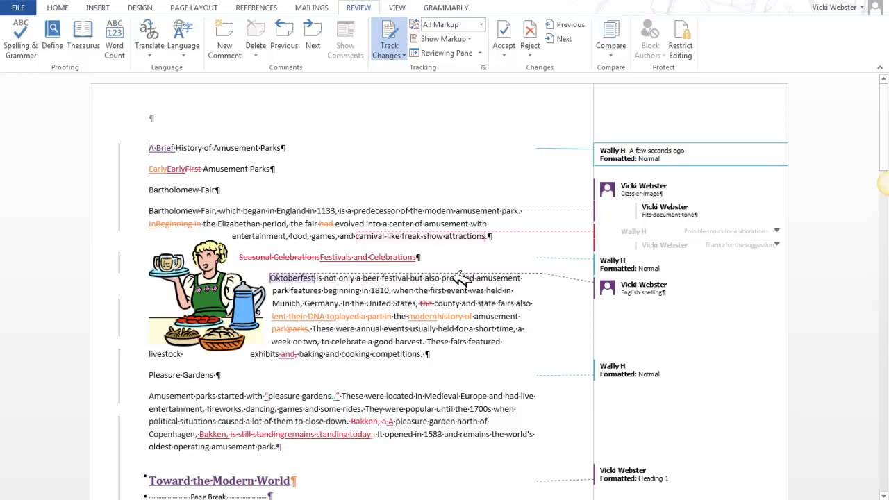
left_click(620, 50)
mouse_move(646, 141)
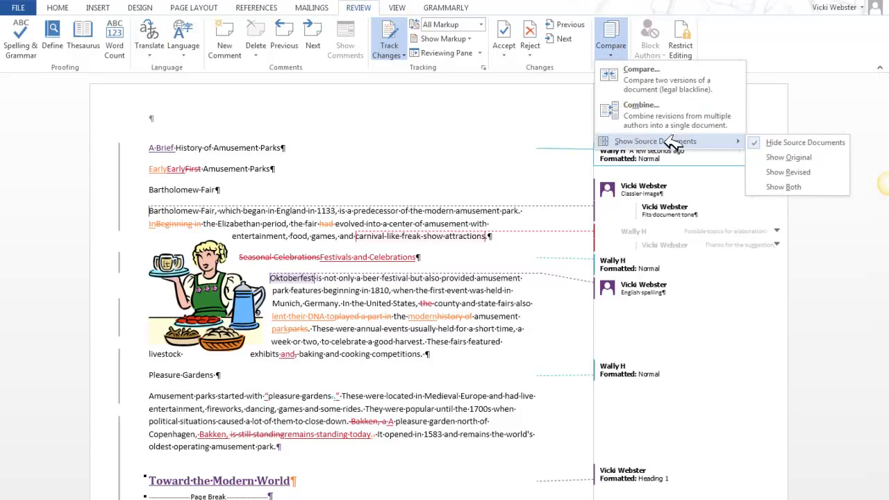
left_click(785, 186)
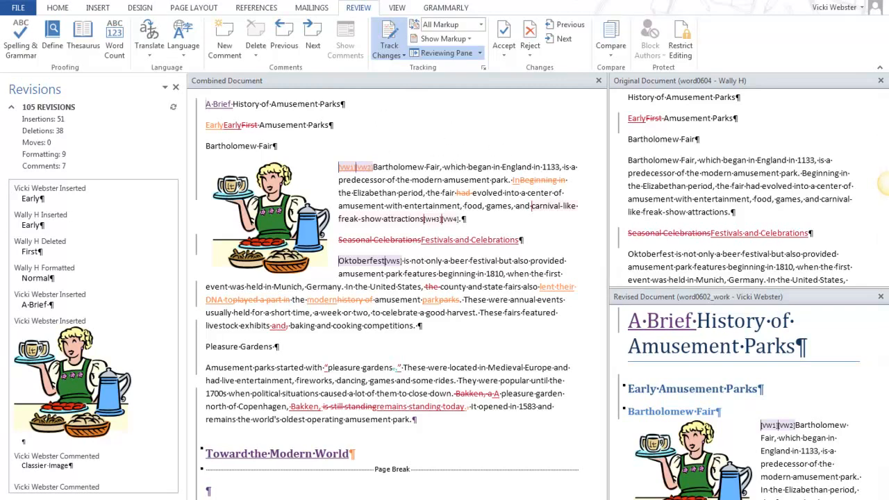
Examine how the tracked changes in the combined document correspond to the original and revised documents.
scroll(887, 184, "down", 2)
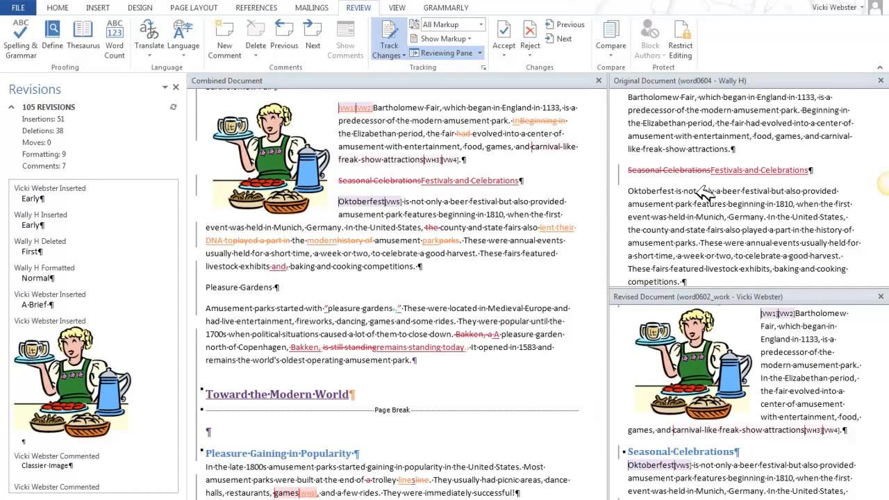
left_click(801, 377)
scroll(798, 372, "up", 5)
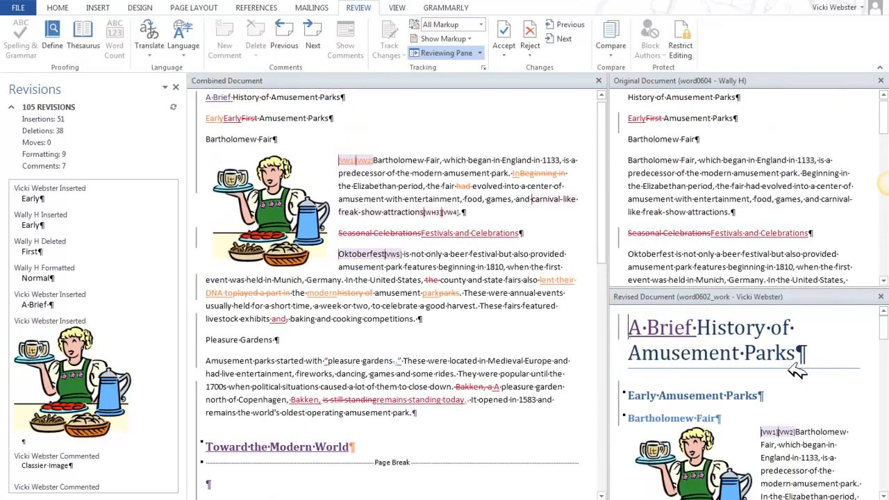
scroll(797, 371, "down", 6)
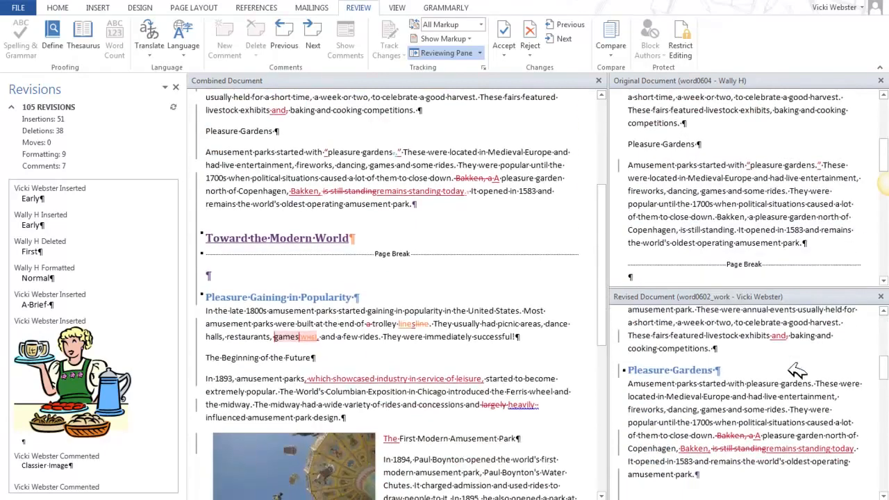
scroll(797, 371, "down", 2)
scroll(797, 372, "up", 5)
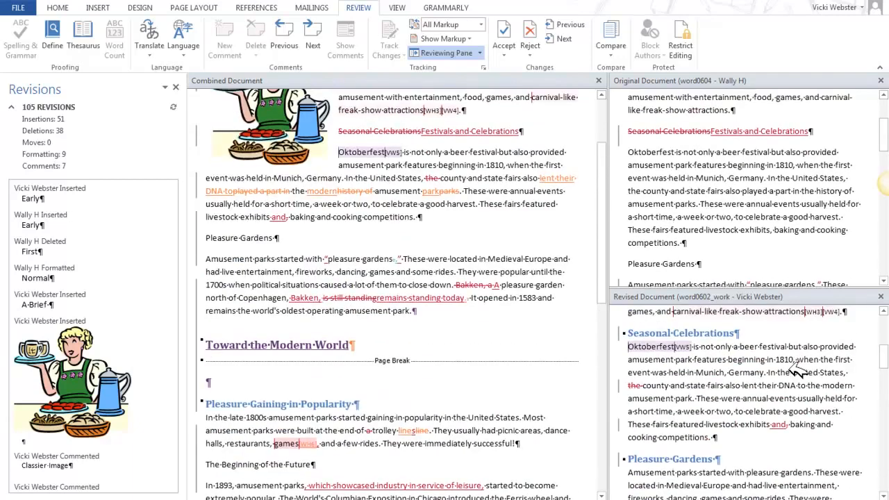
scroll(798, 372, "up", 3)
scroll(794, 371, "down", 2)
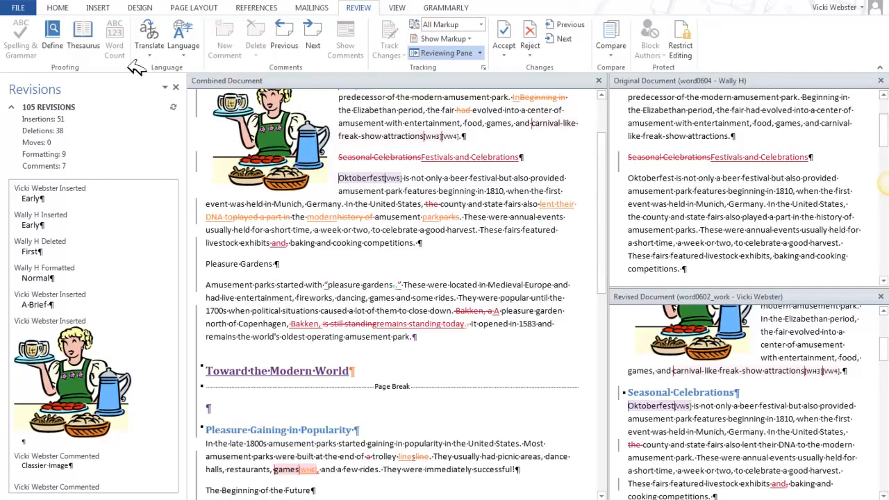
Close the list of revisions and the side-by-side view, then close the combined document without saving it.
left_click(175, 87)
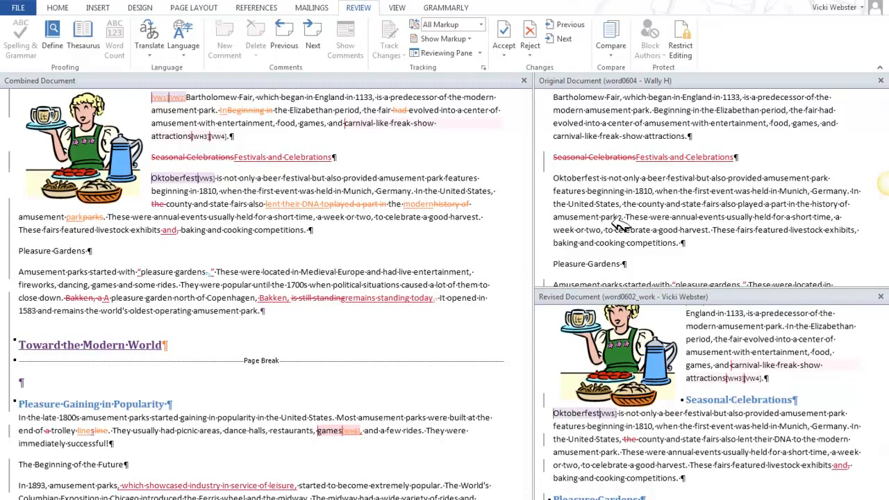
left_click(525, 80)
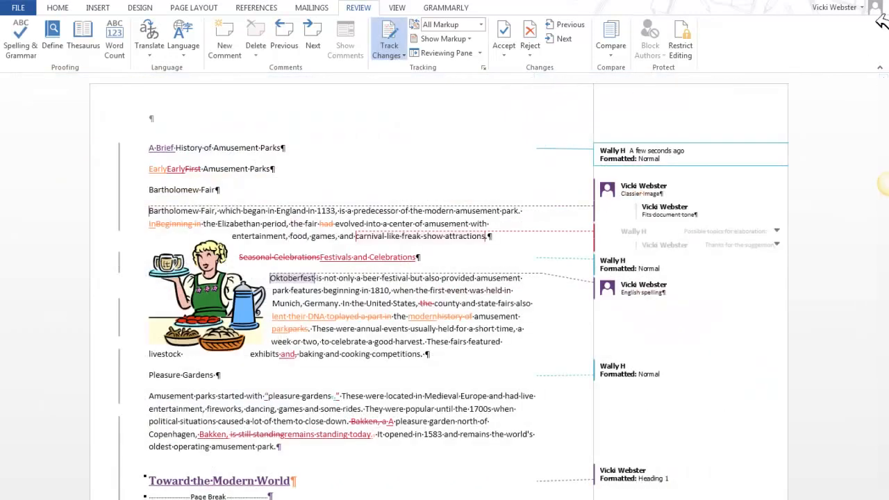
left_click(28, 8)
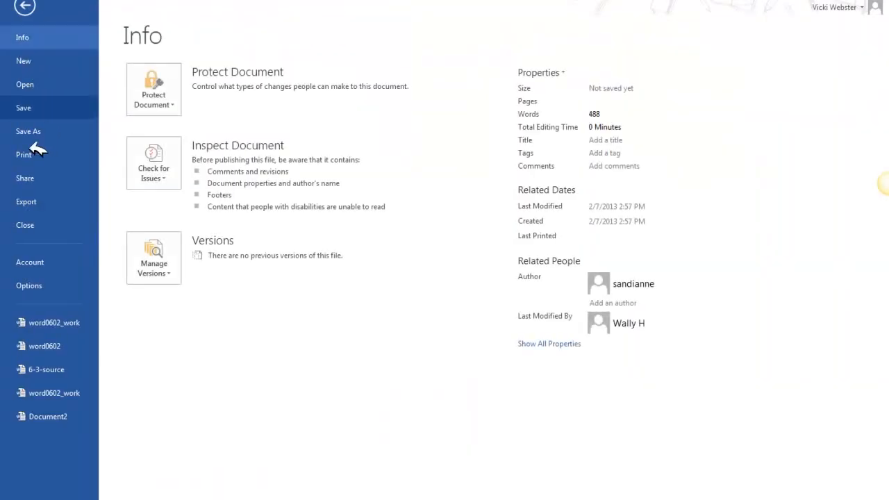
left_click(34, 224)
left_click(453, 278)
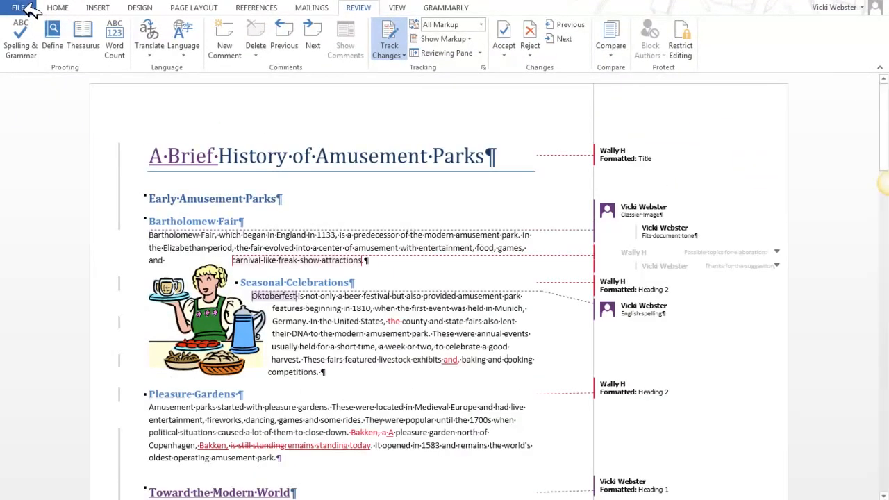
Save the word0602_work document and close it.
left_click(30, 10)
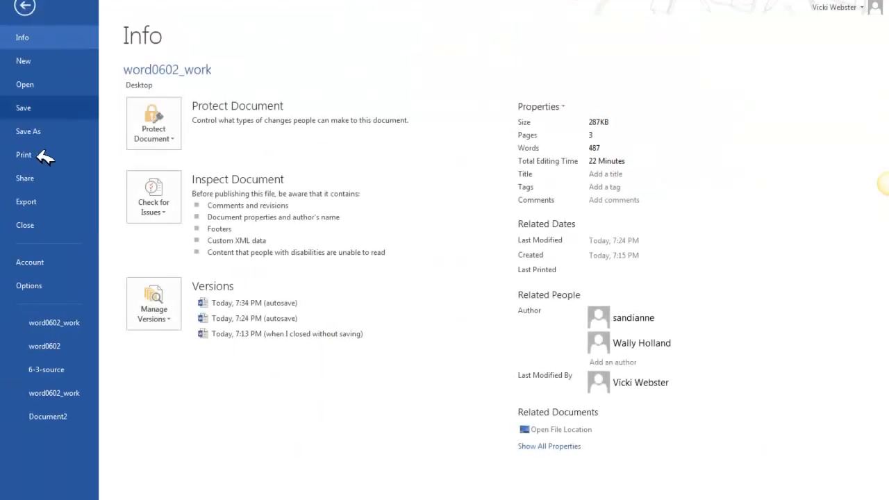
left_click(56, 110)
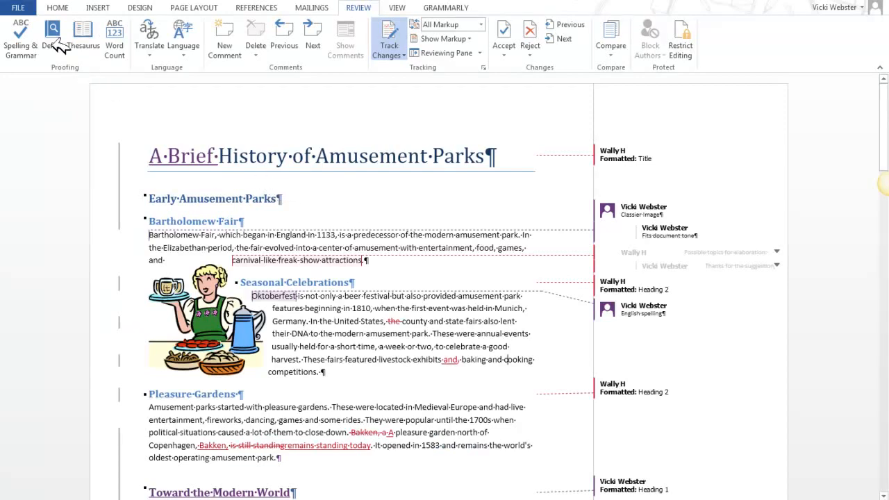
left_click(34, 9)
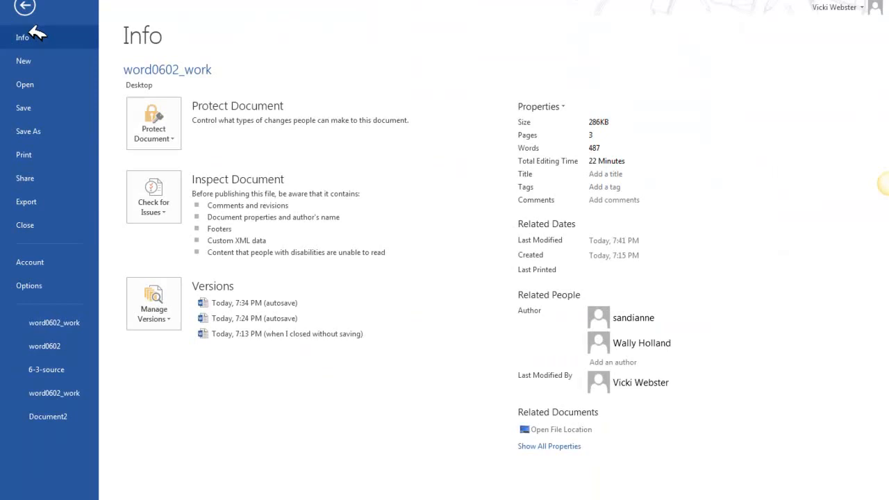
left_click(28, 224)
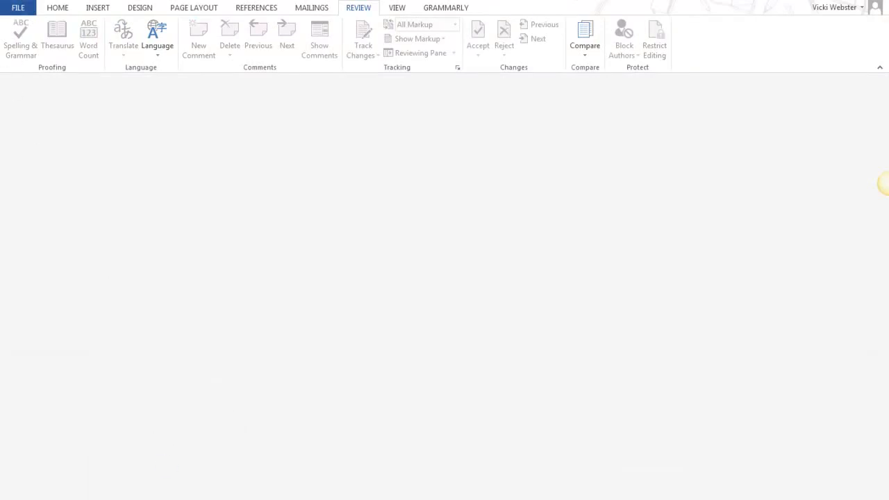
Switch to the Word06lessons folder in Windows Explorer, move the Type column after Size and widen it to show full file types.
key("alt+Tab")
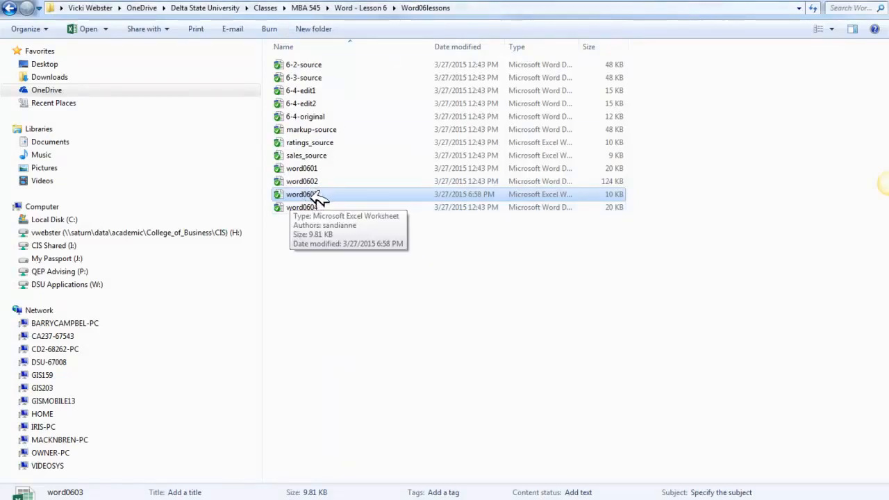
left_click_drag(516, 47, 646, 44)
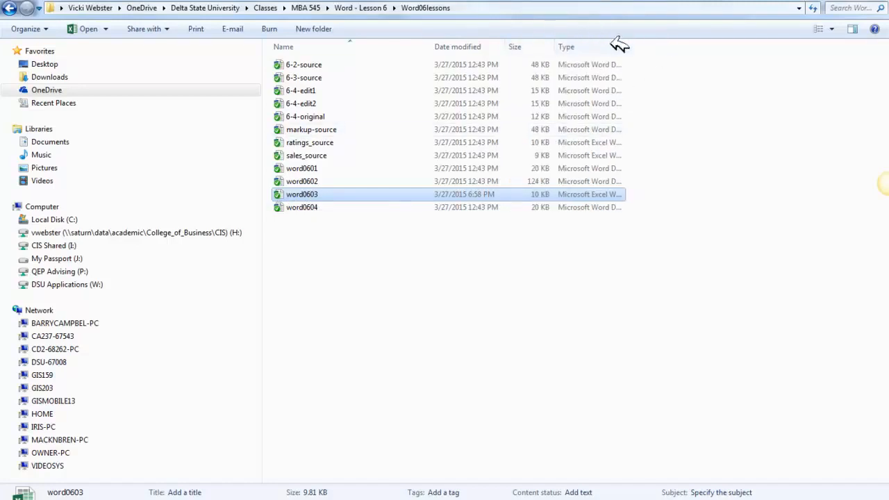
left_click_drag(629, 45, 728, 47)
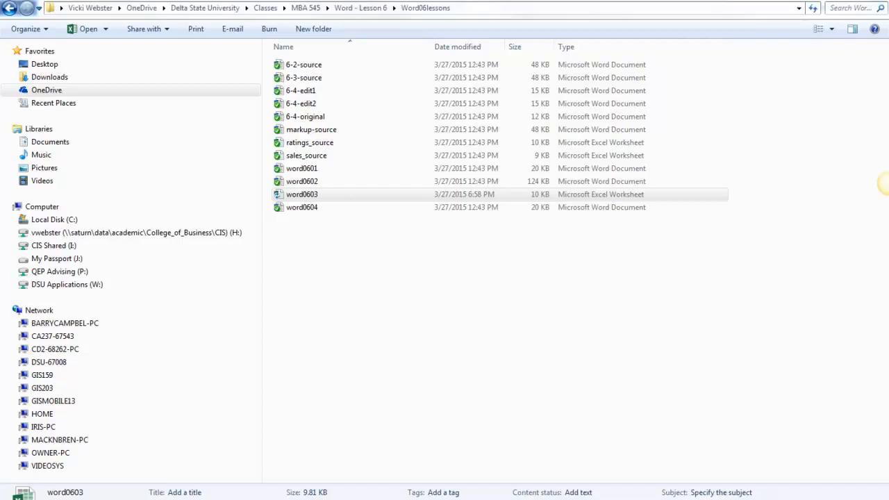
Switch to the Amusement Park Attendance workbook in Excel and copy the range A1:H8 on the Fitness sheet.
mouse_move(247, 499)
left_click(293, 462)
left_click(258, 499)
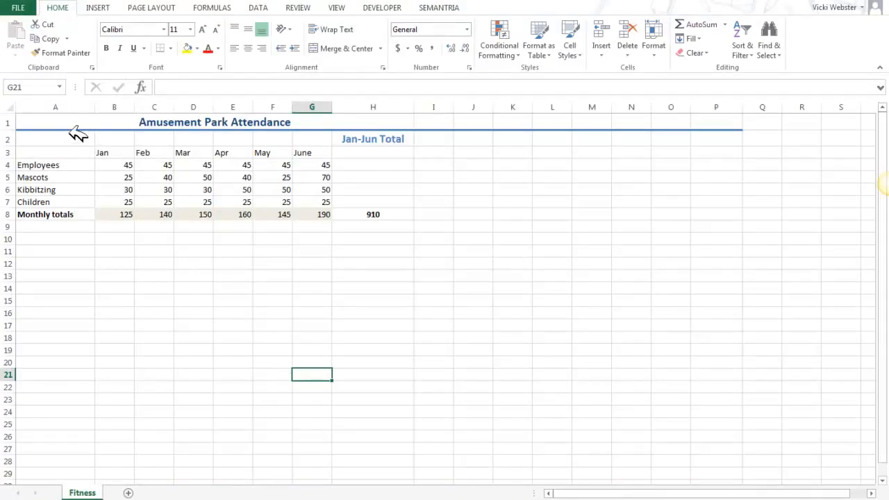
left_click_drag(77, 126, 104, 215)
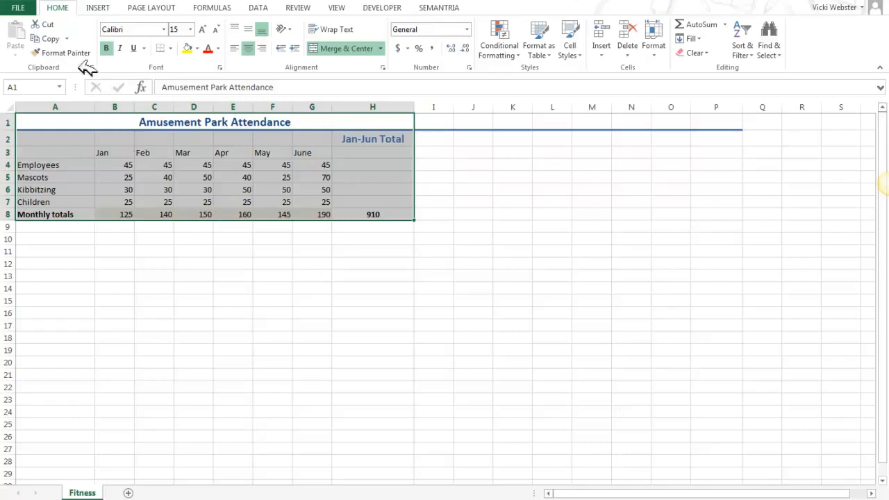
left_click(66, 39)
left_click(55, 48)
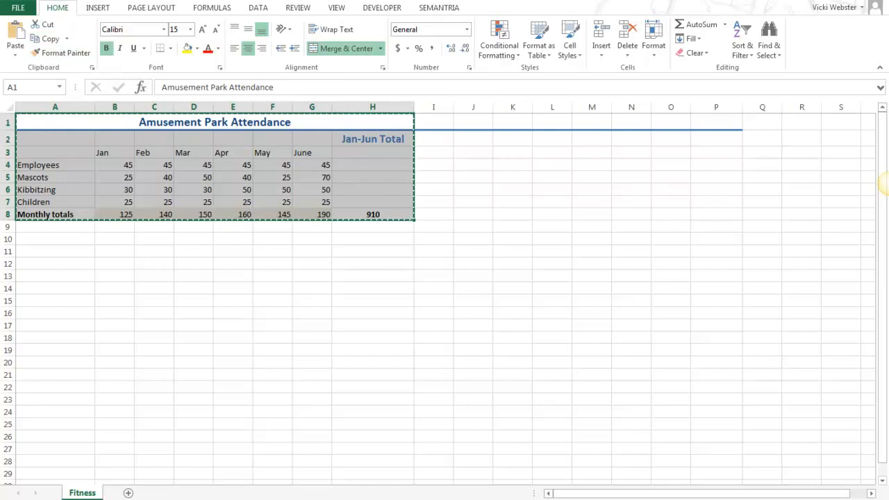
Switch to the blank Word document and paste the attendance table as a link that keeps its source formatting.
left_click(240, 499)
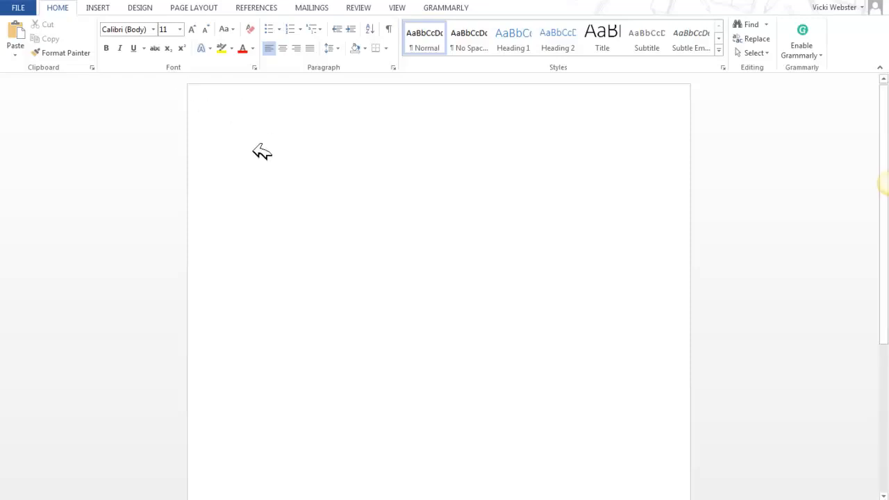
right_click(257, 147)
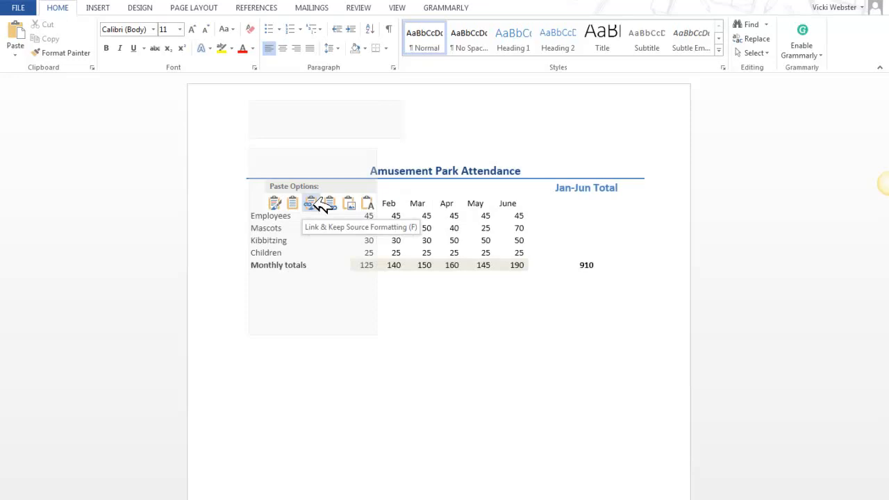
left_click(318, 203)
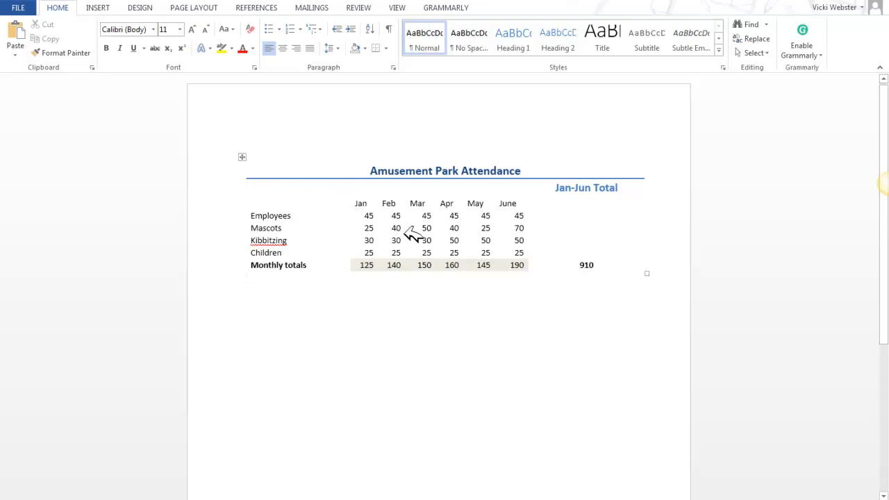
right_click(425, 234)
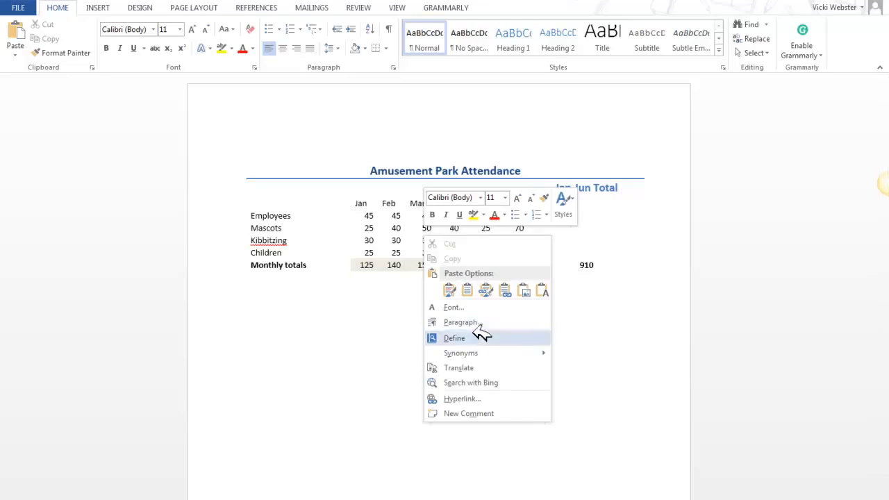
left_click(379, 255)
left_click(424, 232)
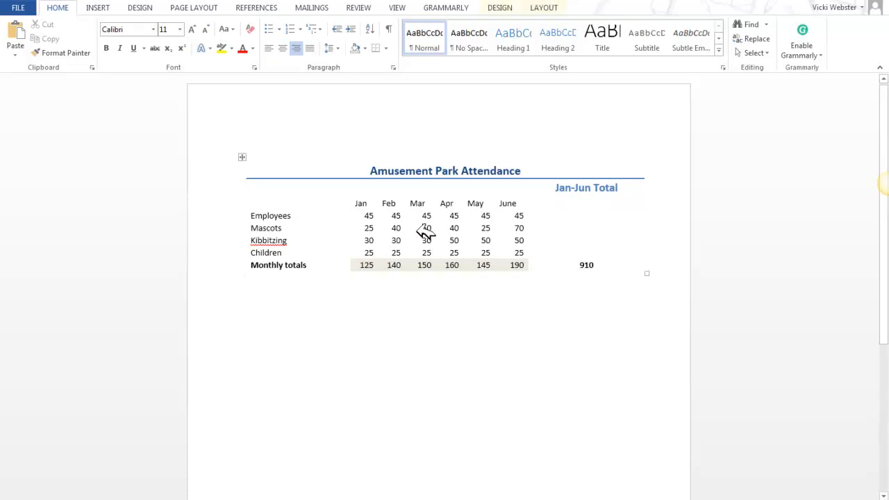
right_click(424, 232)
left_click(357, 316)
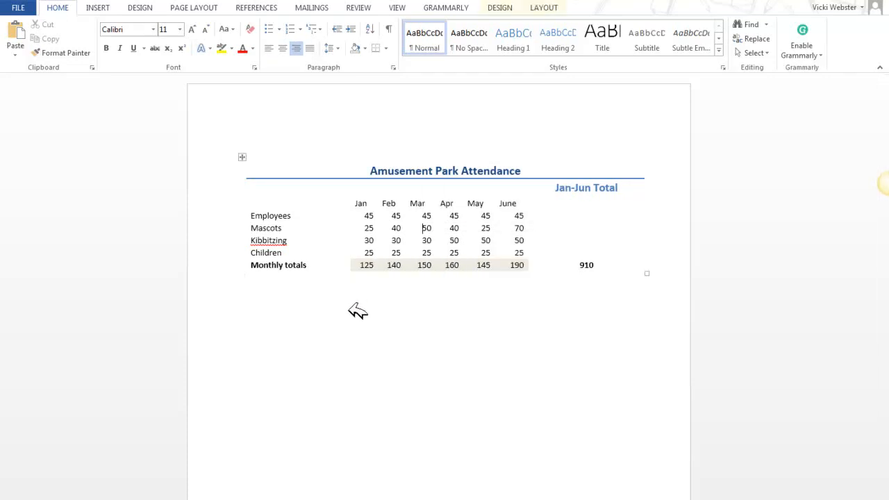
right_click(354, 318)
left_click(308, 411)
right_click(317, 400)
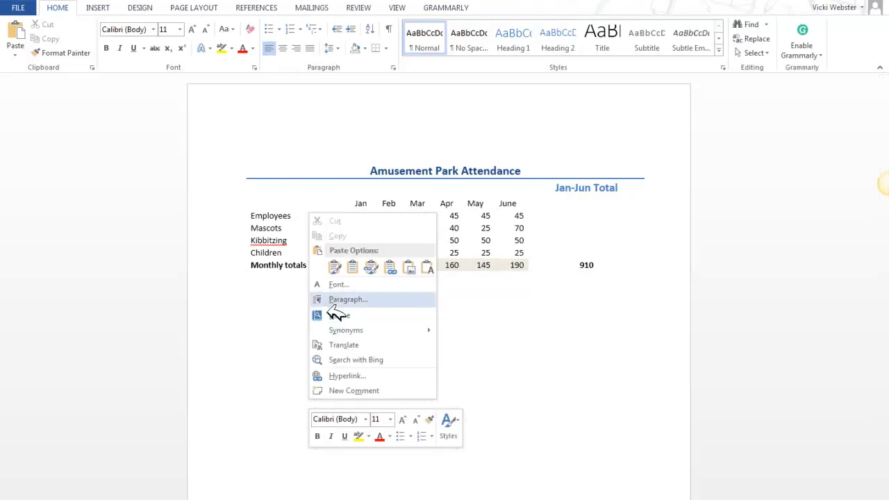
left_click(505, 360)
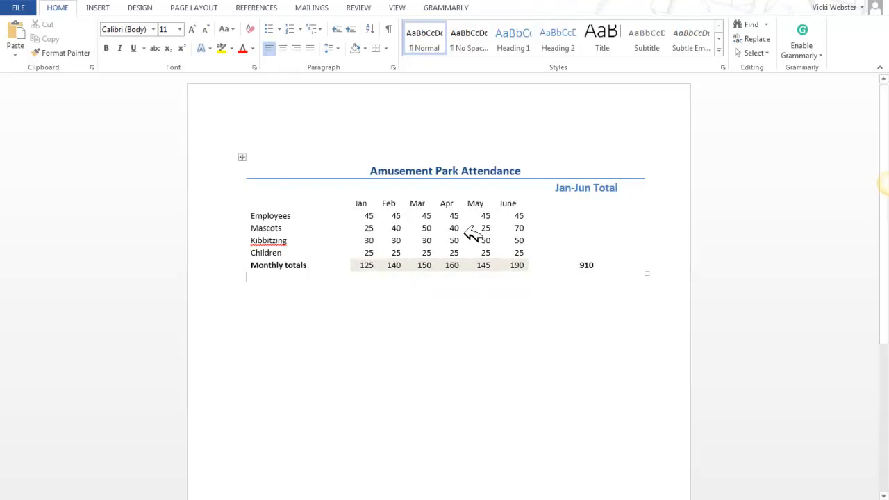
Open the linked source worksheet from the pasted attendance table and select the March value for Mascots in cell D5.
right_click(424, 222)
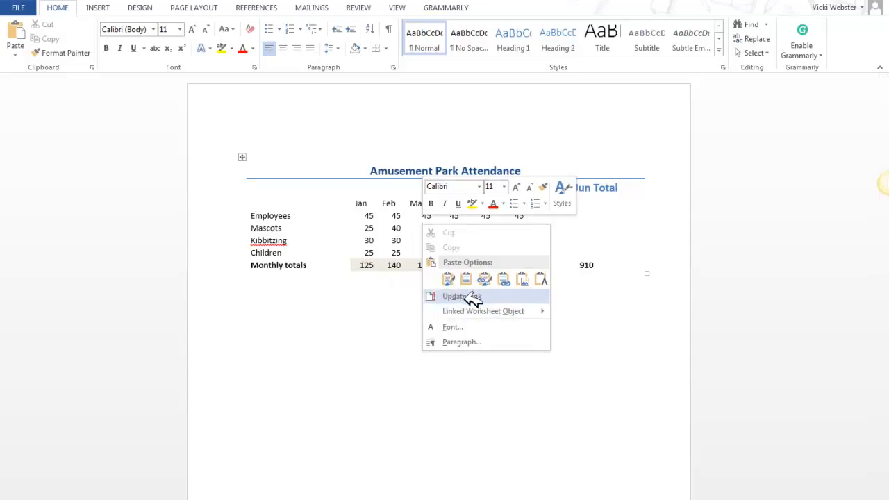
mouse_move(468, 312)
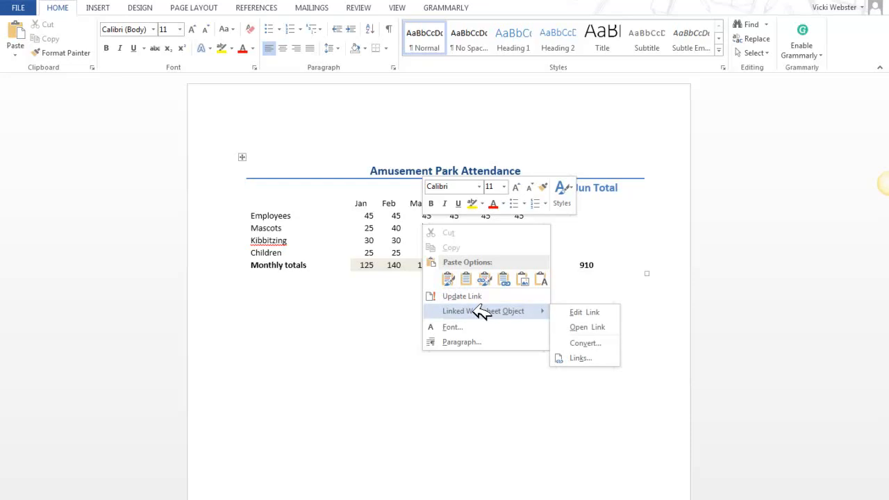
left_click(588, 327)
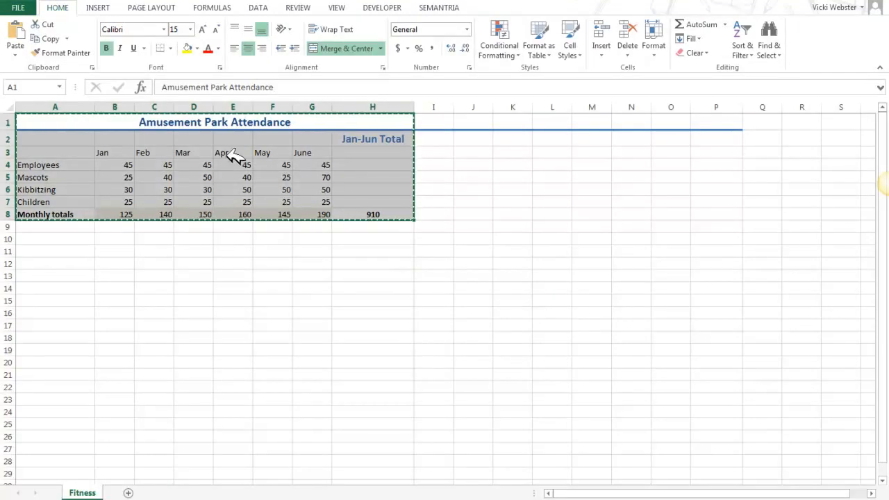
left_click(182, 175)
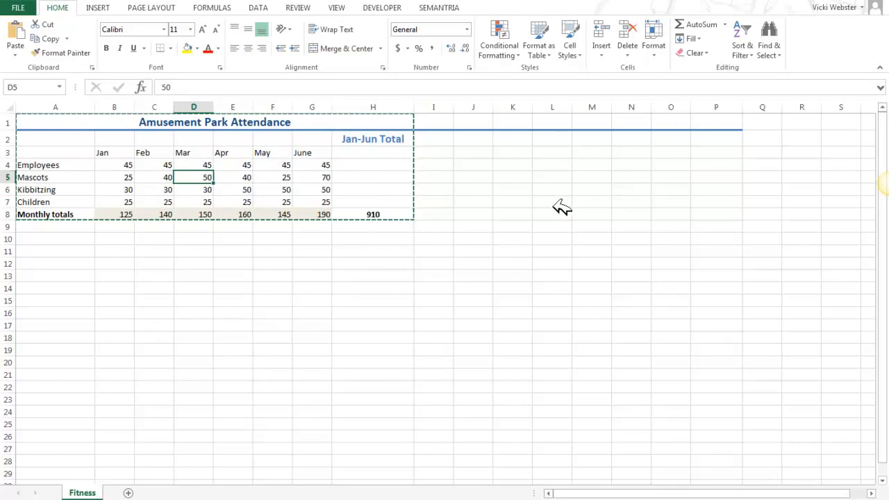
Switch back to the Word document and open the attendance table's linked worksheet for editing.
left_click(288, 385)
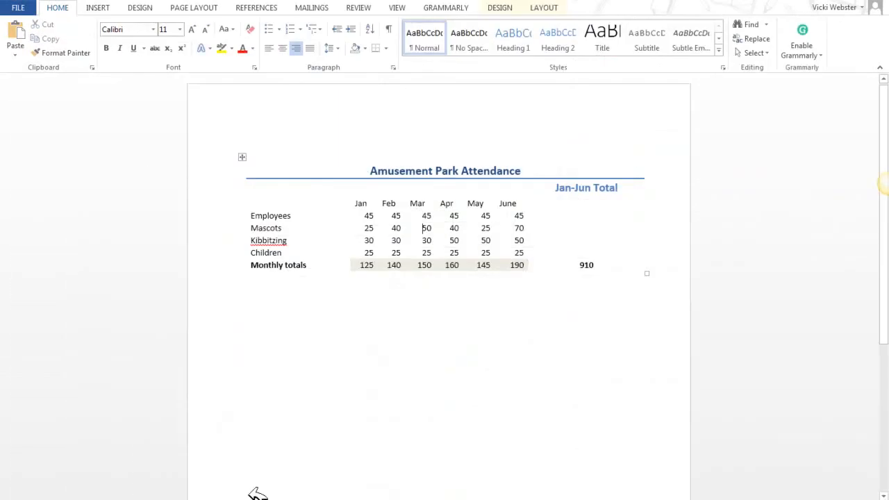
right_click(458, 242)
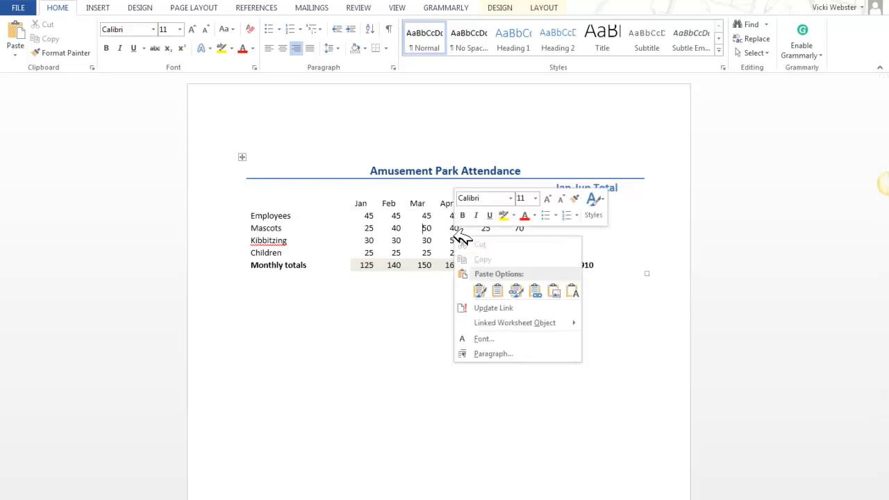
mouse_move(495, 321)
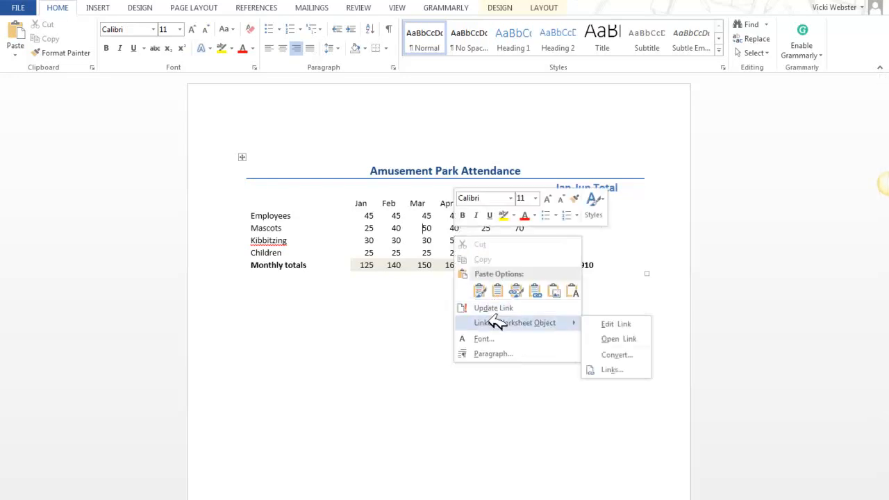
left_click(627, 324)
Set the January value for Employees in cell B4 to 350 and select the Jan-Jun total in H8.
left_click(169, 165)
left_click(127, 168)
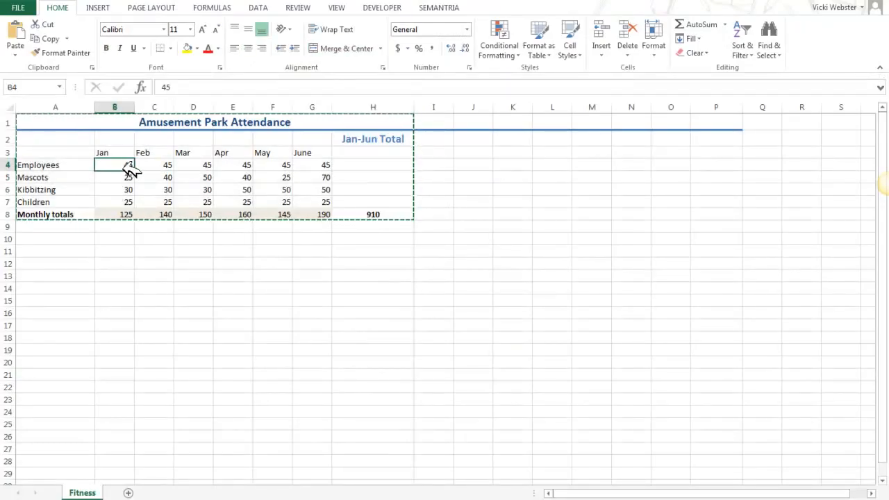
type("3")
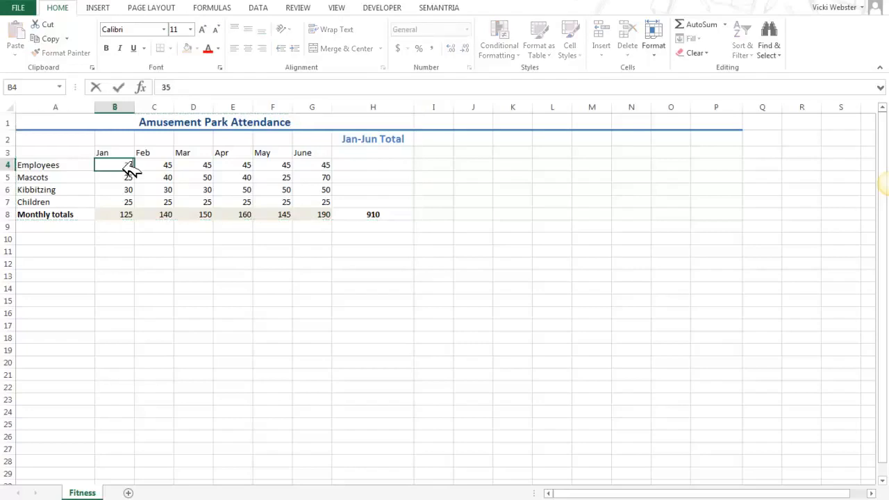
type("50")
key("Return")
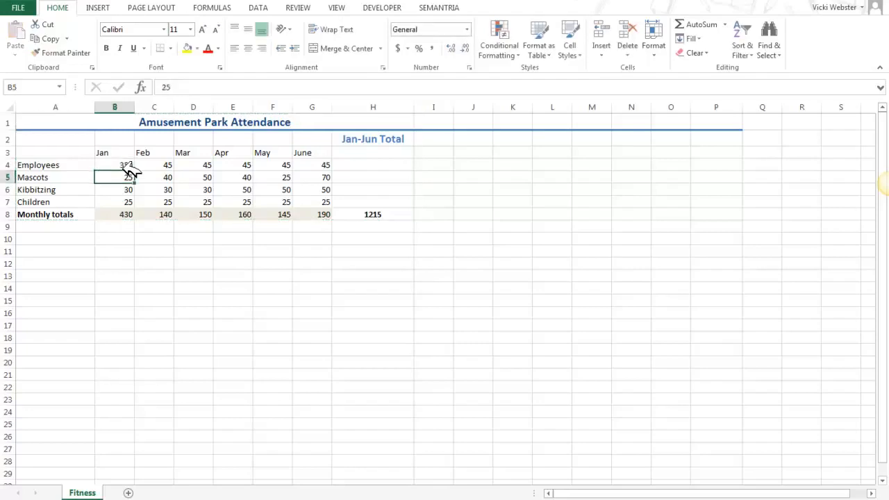
left_click(249, 239)
left_click(382, 213)
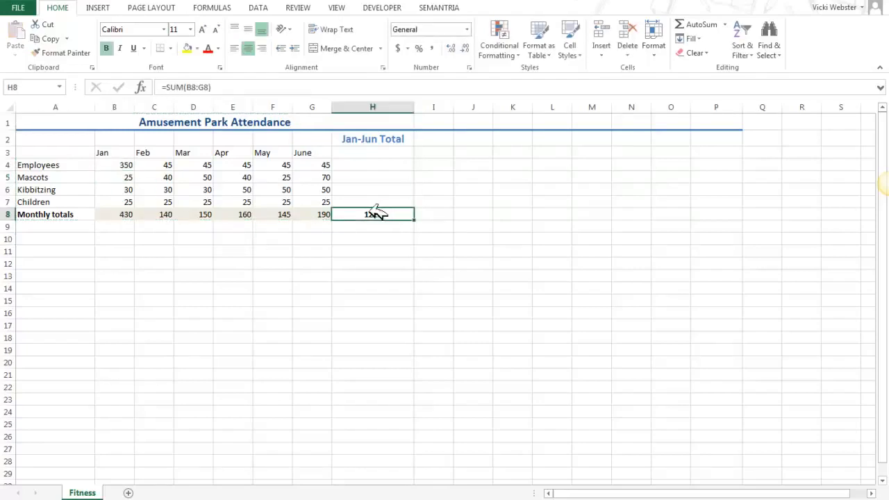
Switch to the Word document and update the link of the pasted attendance table.
left_click(284, 499)
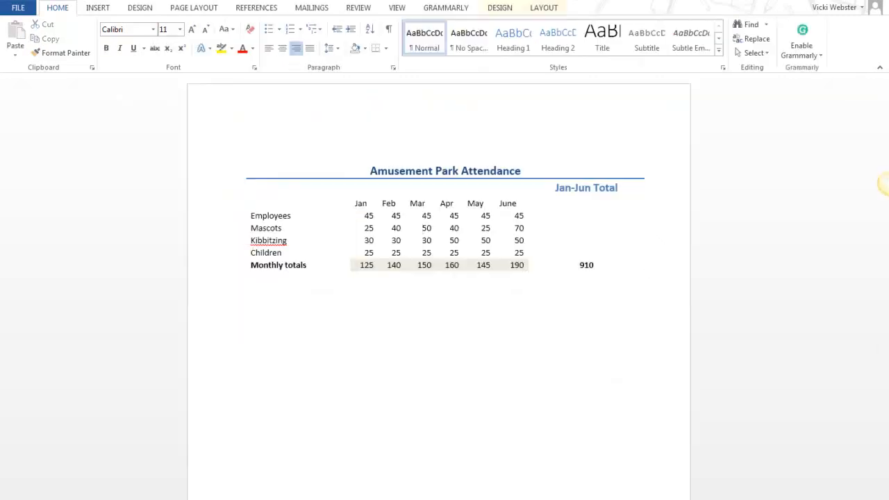
right_click(403, 228)
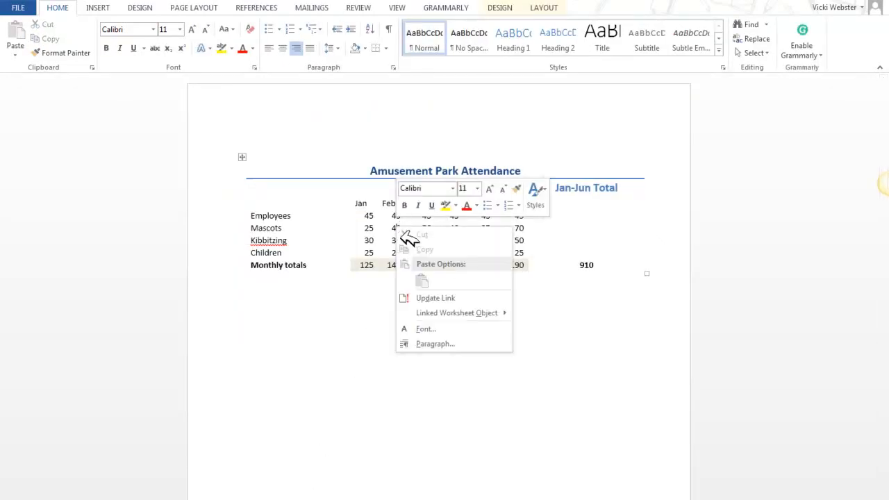
left_click(430, 298)
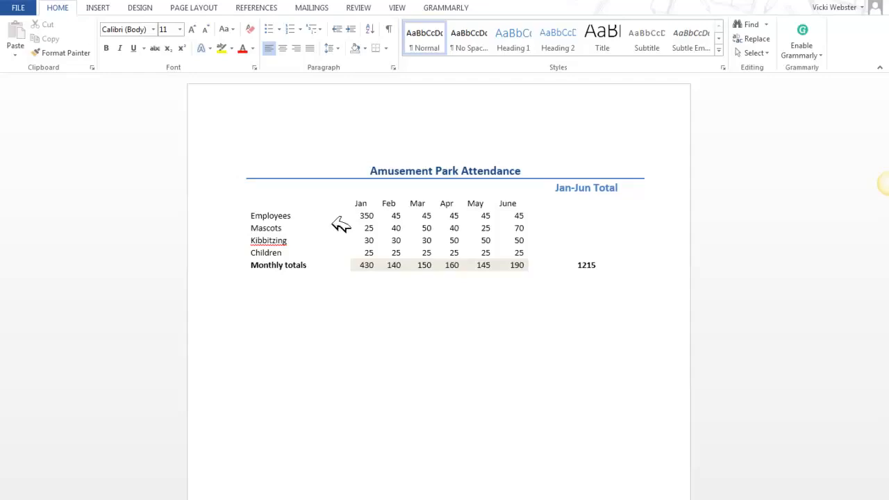
Apply the orange grid table style with solid header row and first column to the whole attendance table.
left_click(242, 156)
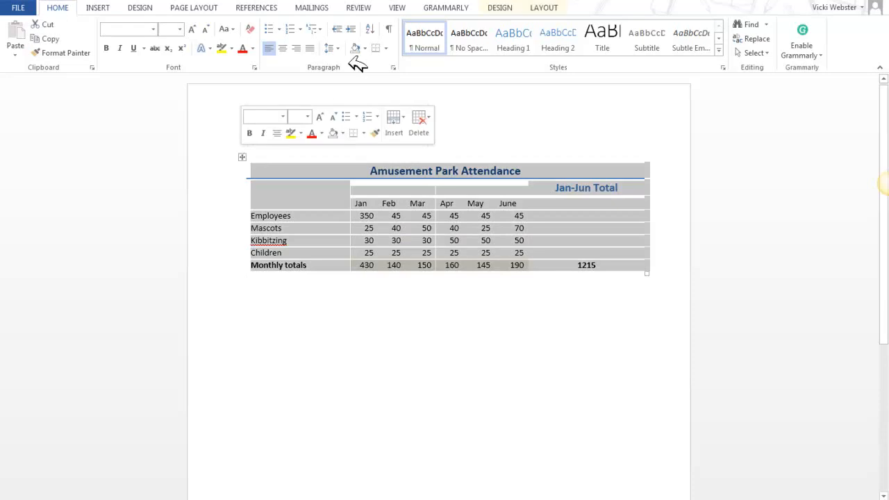
left_click(505, 7)
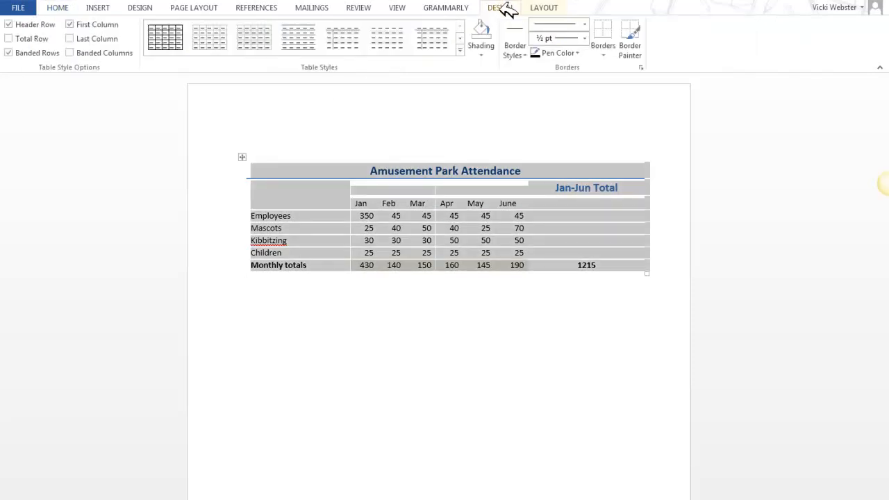
left_click(459, 49)
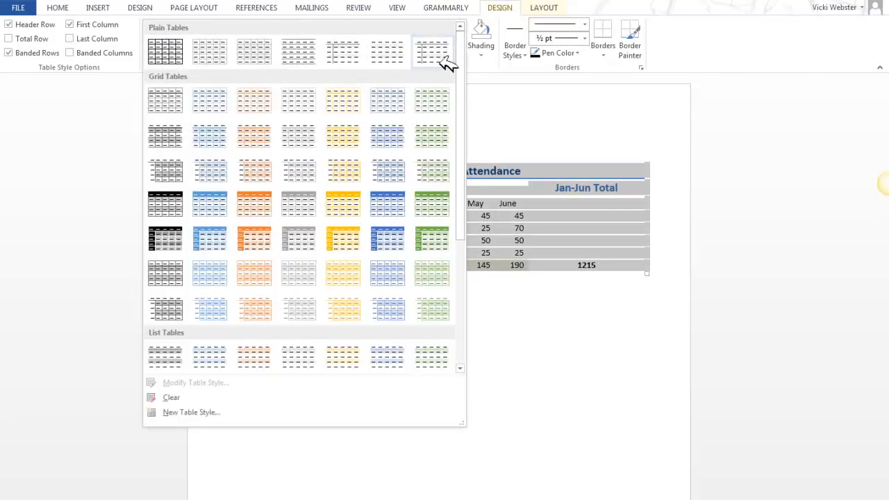
left_click(263, 241)
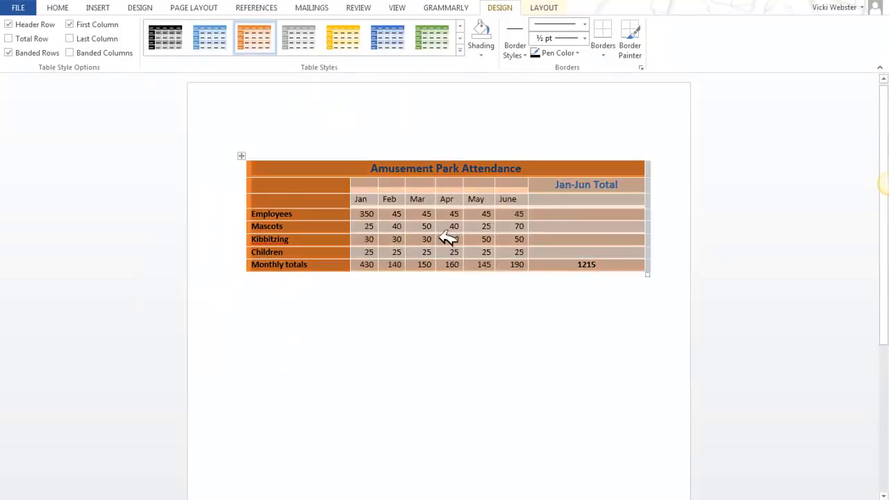
double_click(448, 237)
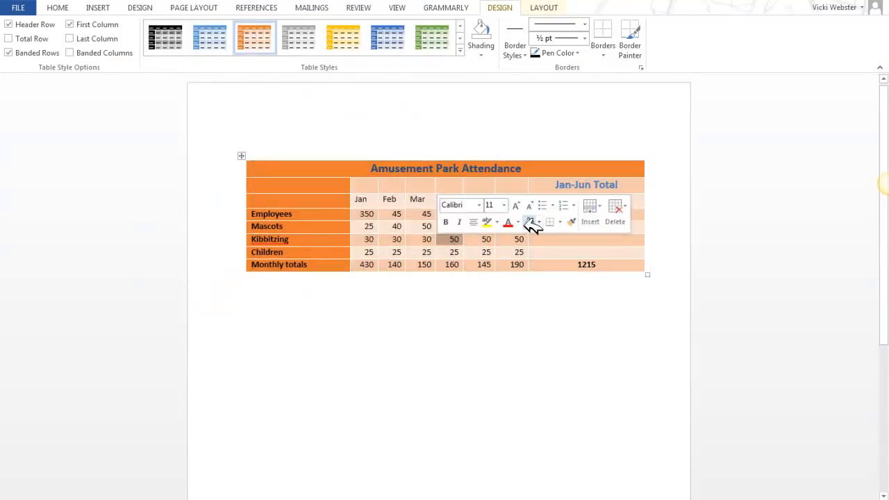
right_click(381, 219)
key("Escape")
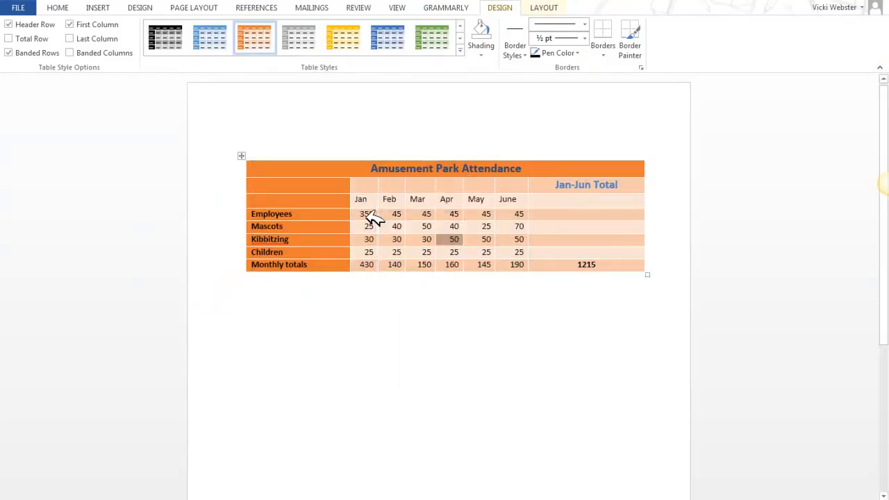
right_click(372, 218)
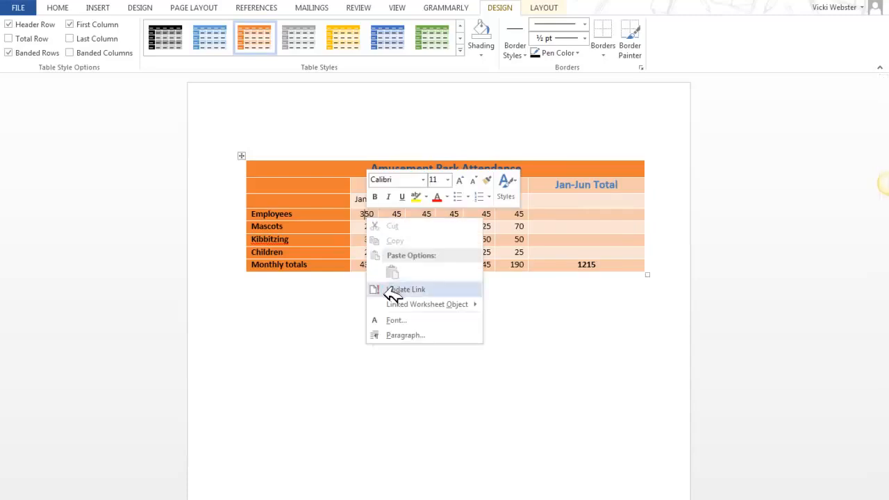
mouse_move(425, 305)
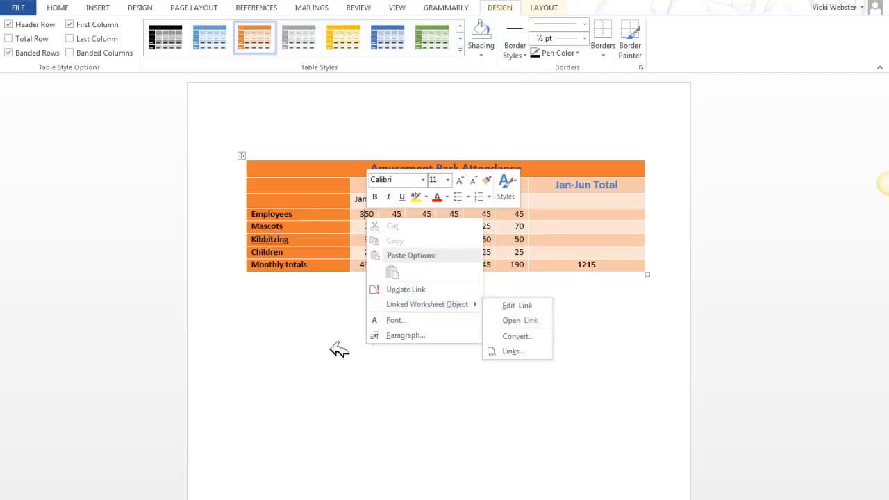
left_click(324, 221)
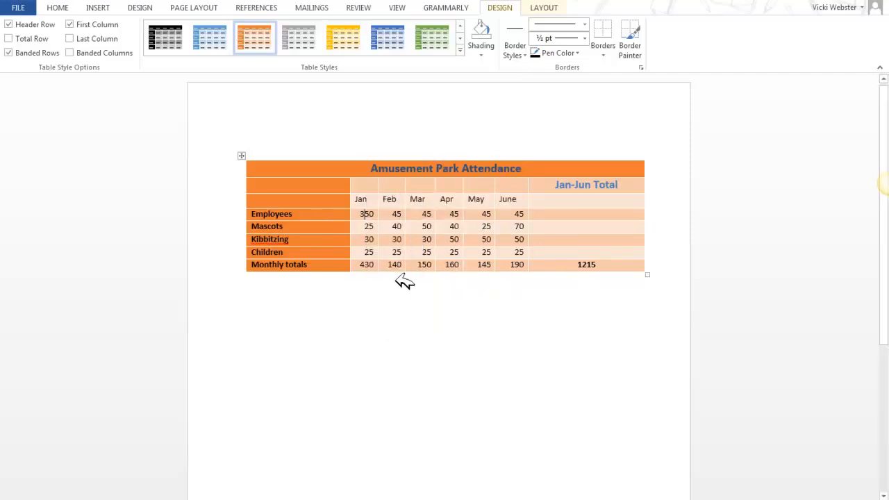